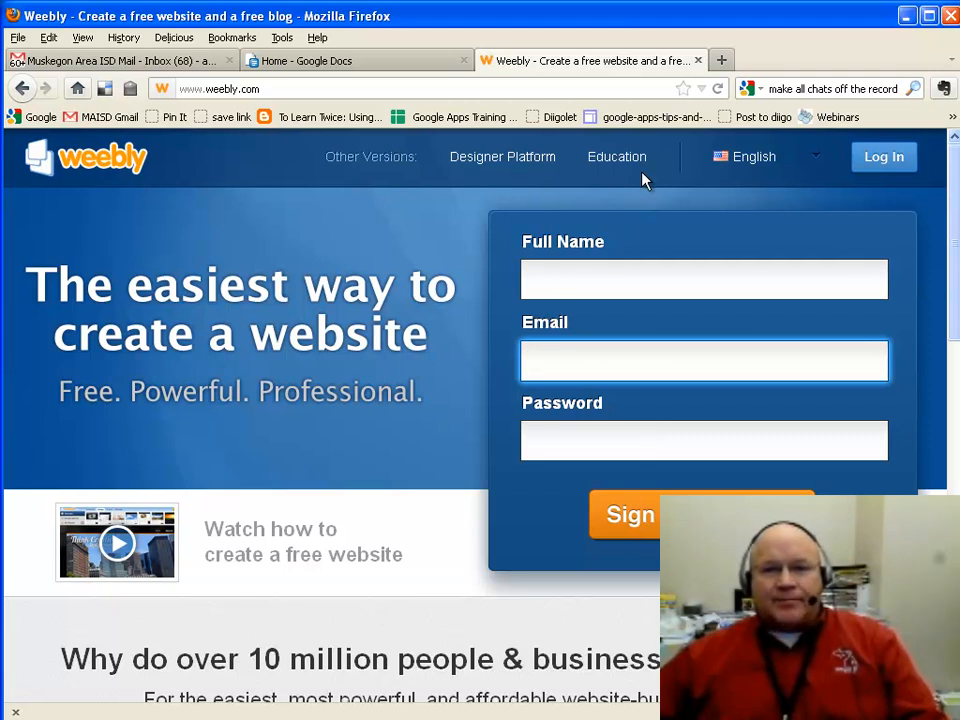
- Look over the Weebly for Education start page and what it offers teachers, and return to the main Weebly home page
{"action": "mouse_move", "coordinate": [630, 164]}
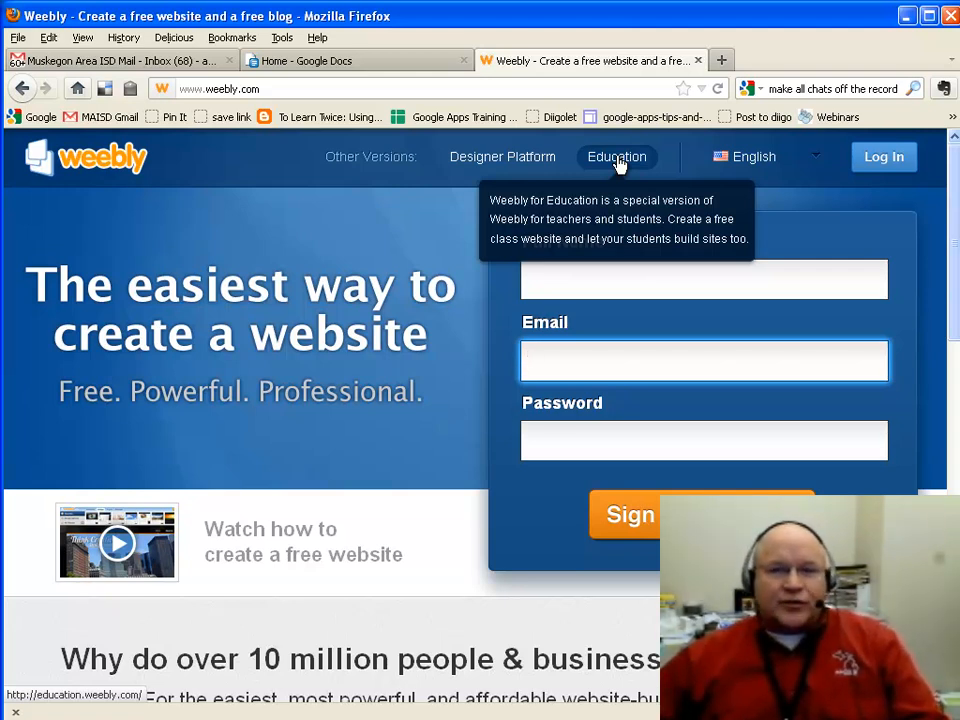
{"action": "left_click", "coordinate": [619, 162]}
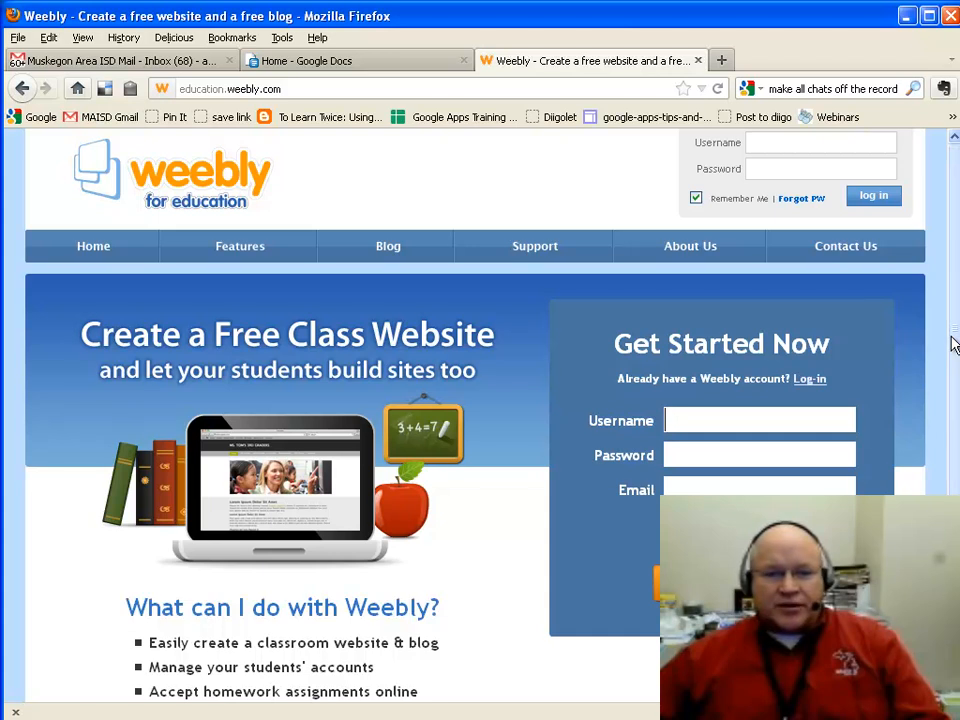
{"action": "left_click_drag", "start_coordinate": [951, 343], "coordinate": [952, 430]}
{"action": "scroll", "coordinate": [951, 430], "scroll_direction": "down", "scroll_amount": 2}
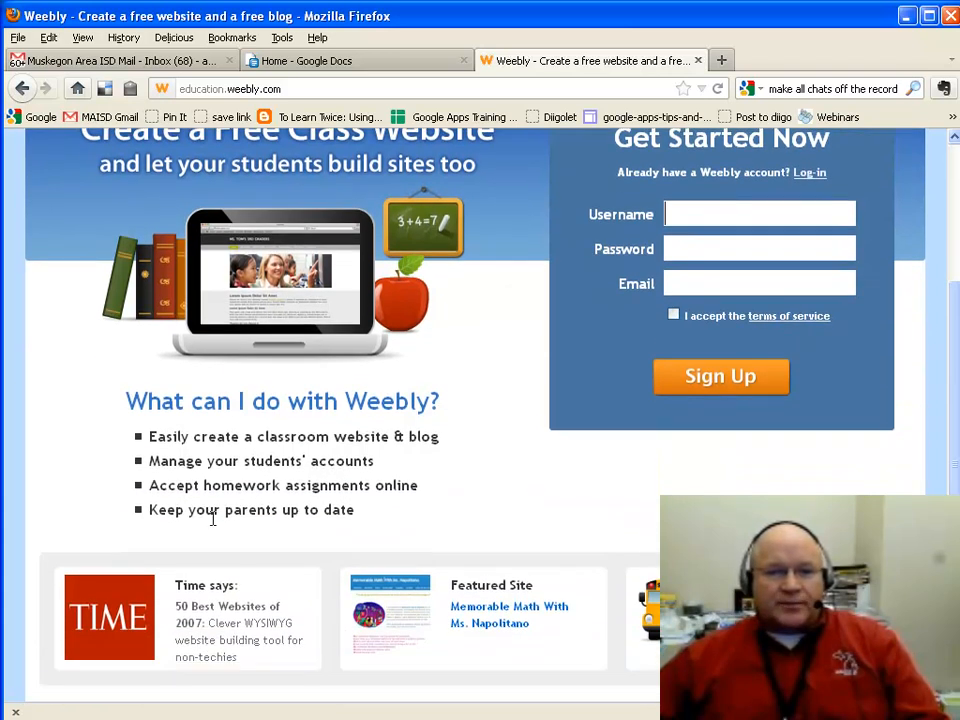
{"action": "scroll", "coordinate": [953, 429], "scroll_direction": "up", "scroll_amount": 2}
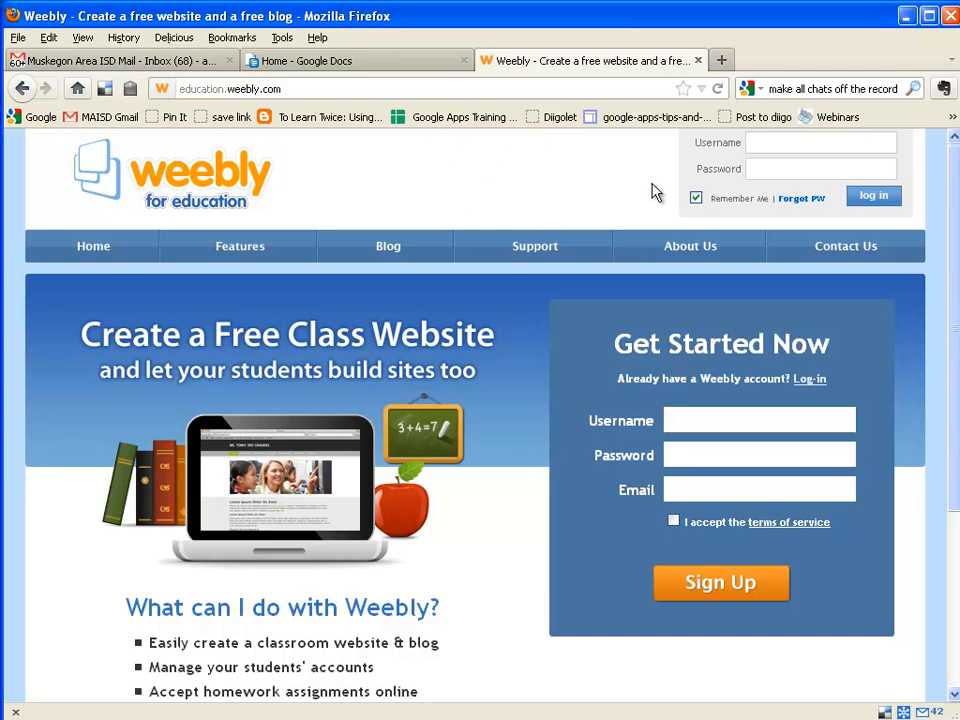
{"action": "left_click", "coordinate": [22, 90]}
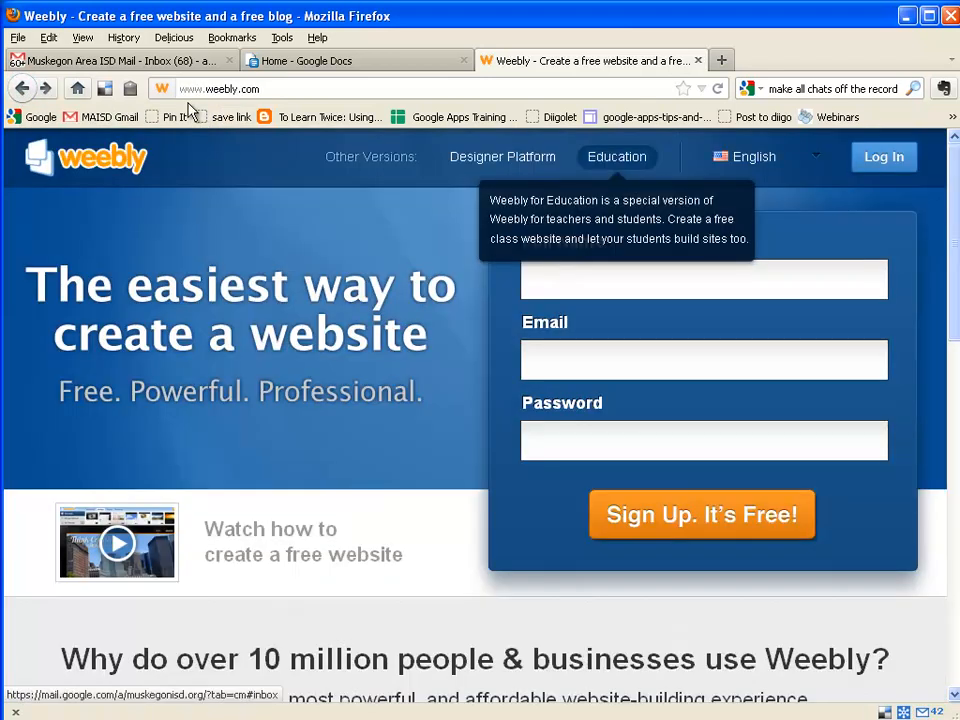
- Log in to the Weebly account with the account e-mail address and password
{"action": "left_click", "coordinate": [896, 164]}
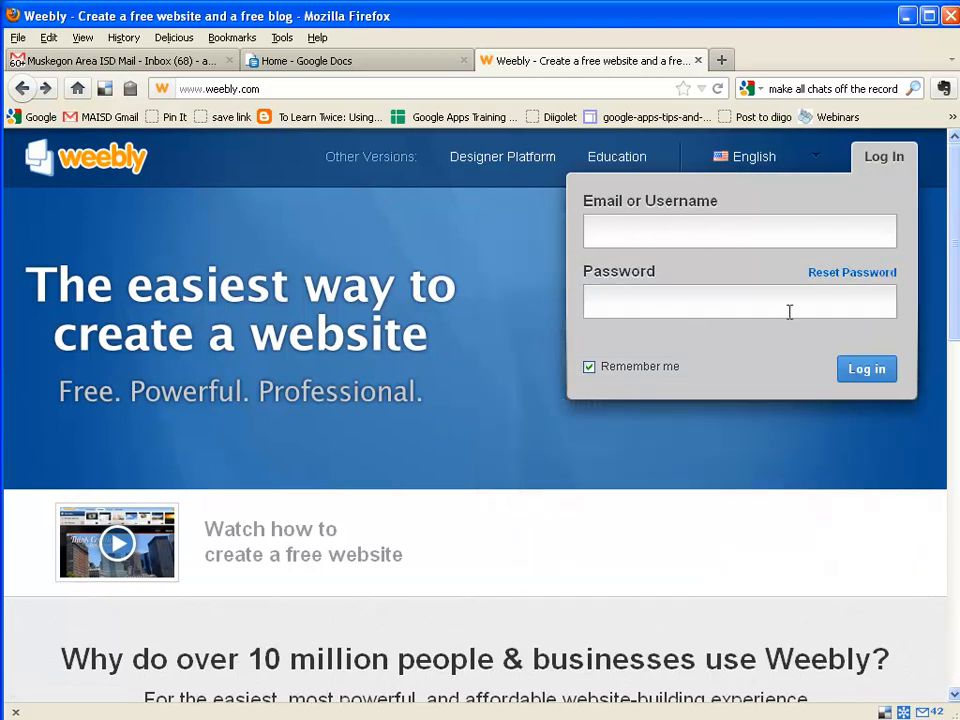
{"action": "left_click", "coordinate": [834, 156]}
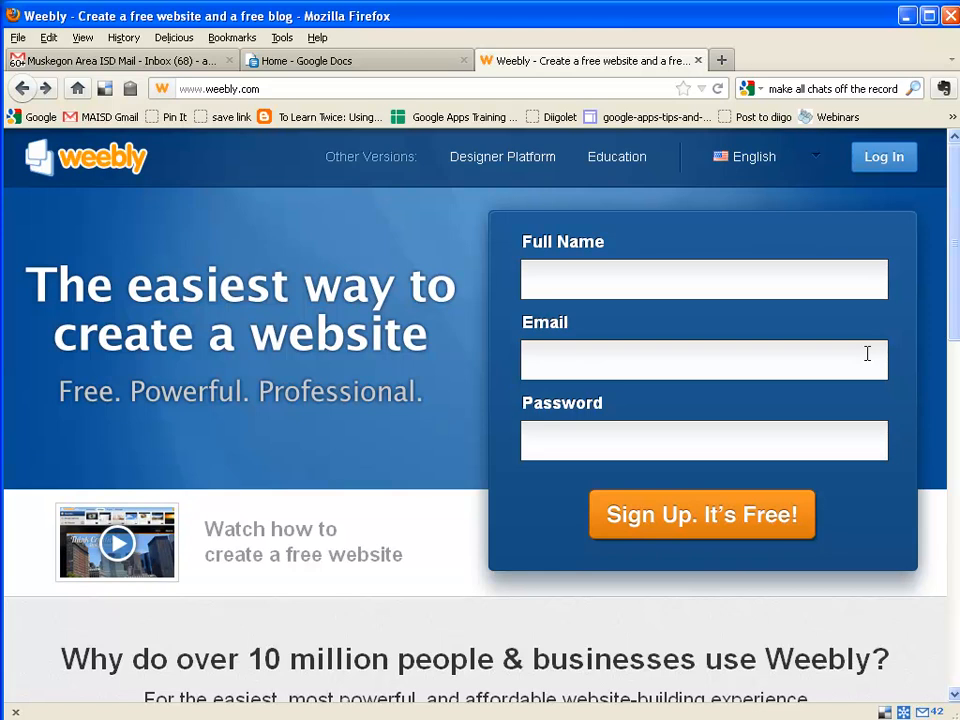
{"action": "left_click", "coordinate": [893, 160]}
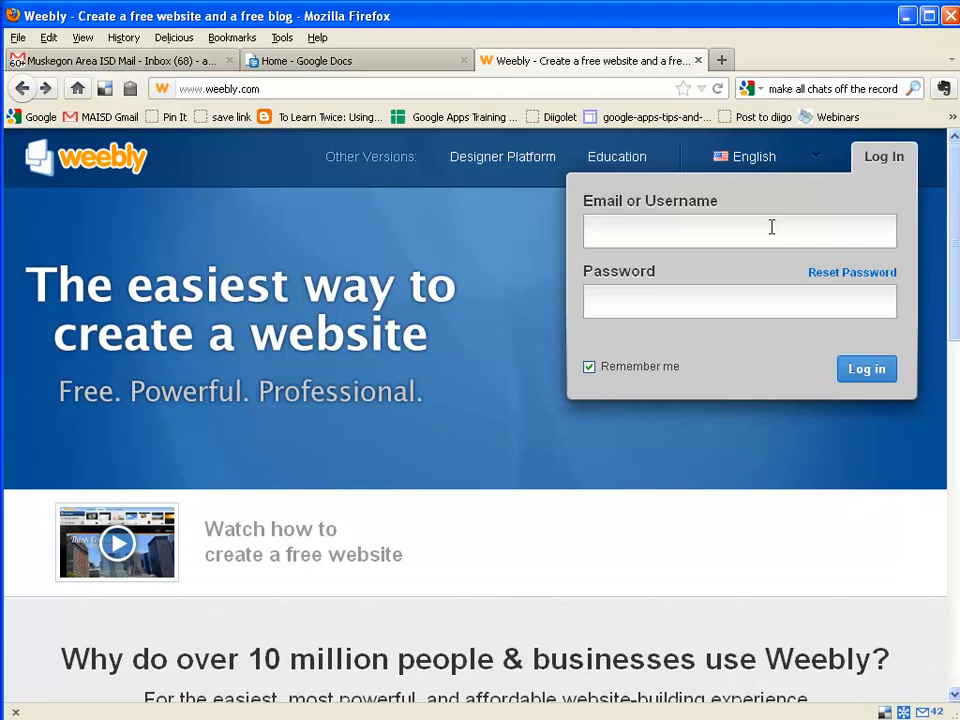
{"action": "type", "text": "a"}
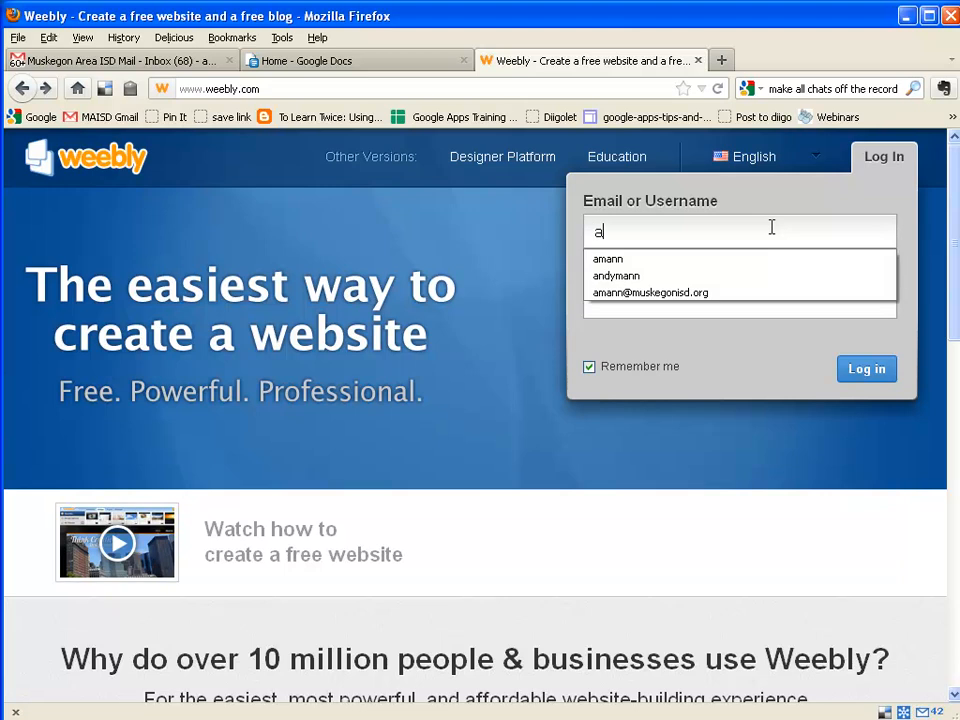
{"action": "left_click", "coordinate": [731, 292]}
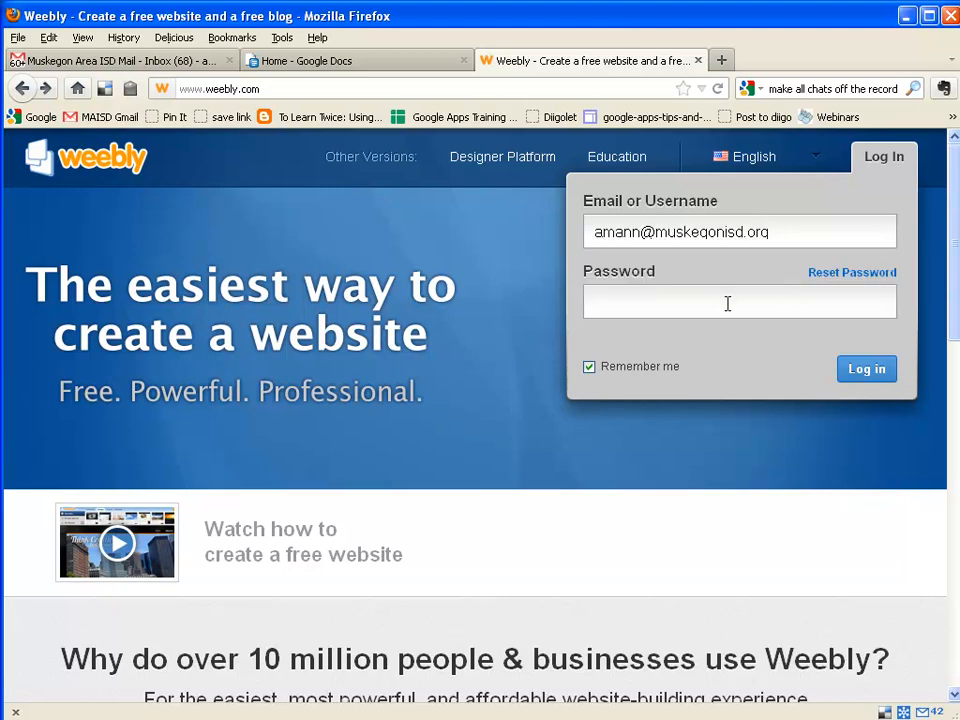
{"action": "left_click", "coordinate": [727, 303]}
{"action": "type", "text": "•••••••"}
{"action": "left_click", "coordinate": [866, 370]}
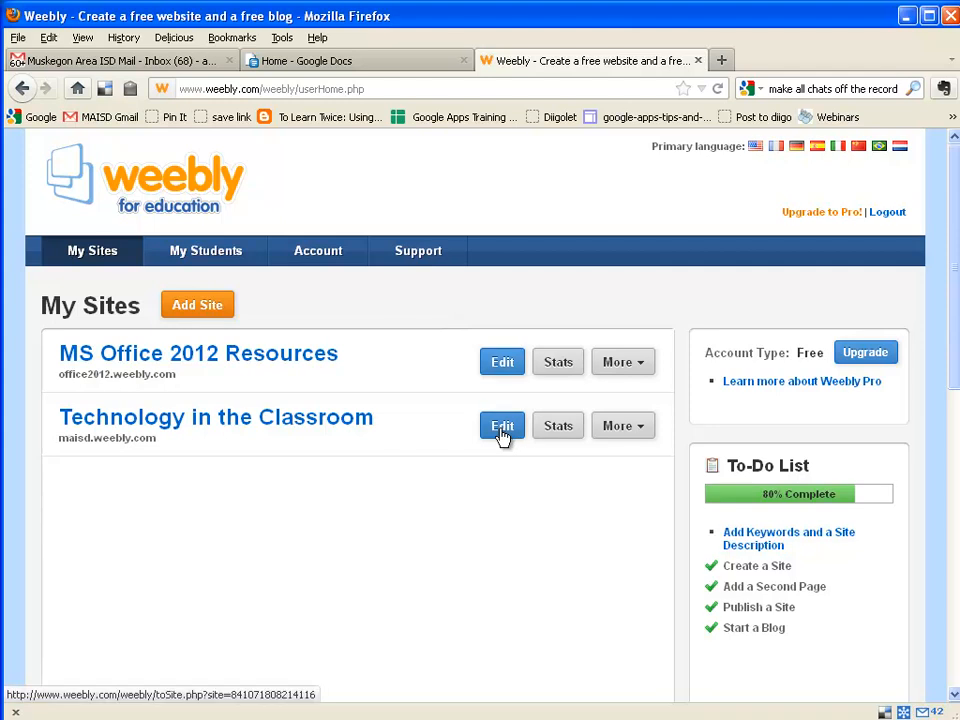
- Open the Technology in the Classroom site for editing and try two favorite themes, ending on the blue one with the large pencil
{"action": "left_click", "coordinate": [135, 420]}
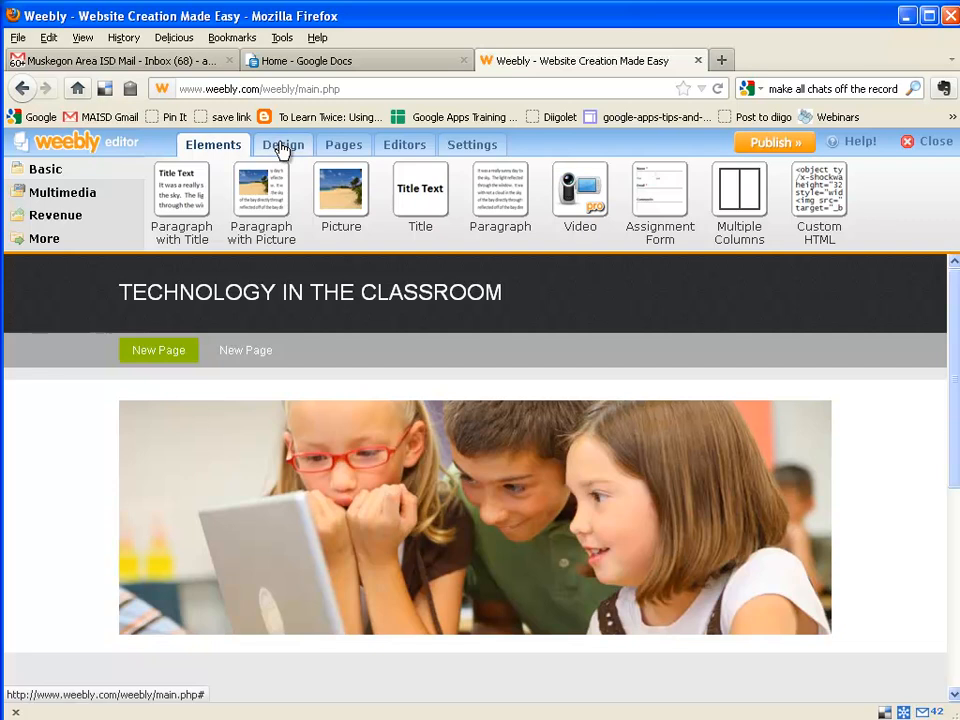
{"action": "left_click", "coordinate": [283, 146]}
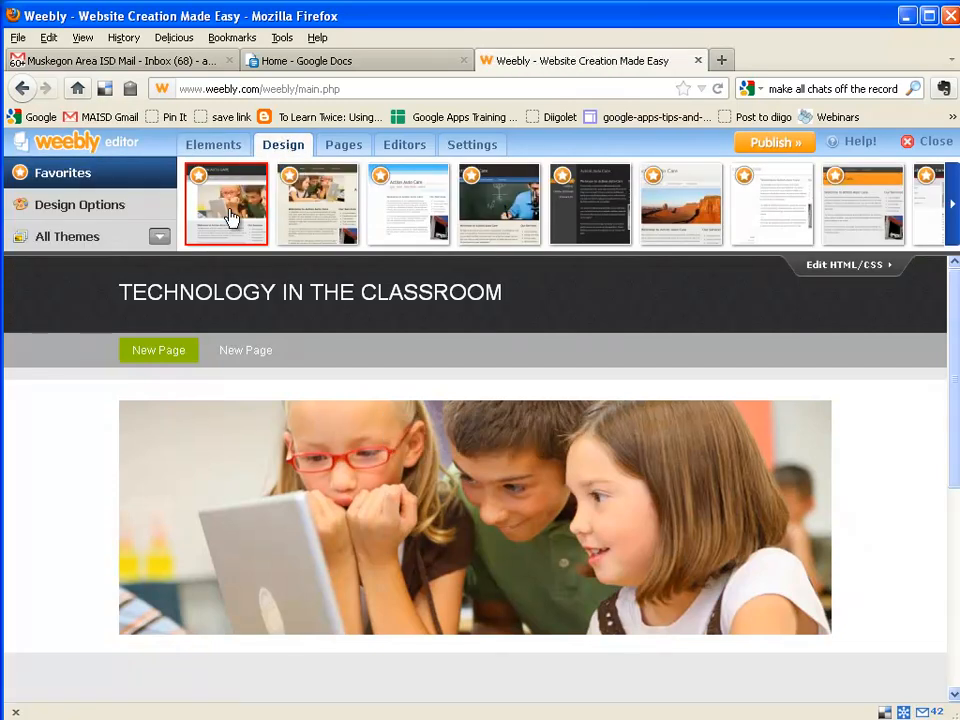
{"action": "left_click", "coordinate": [332, 212]}
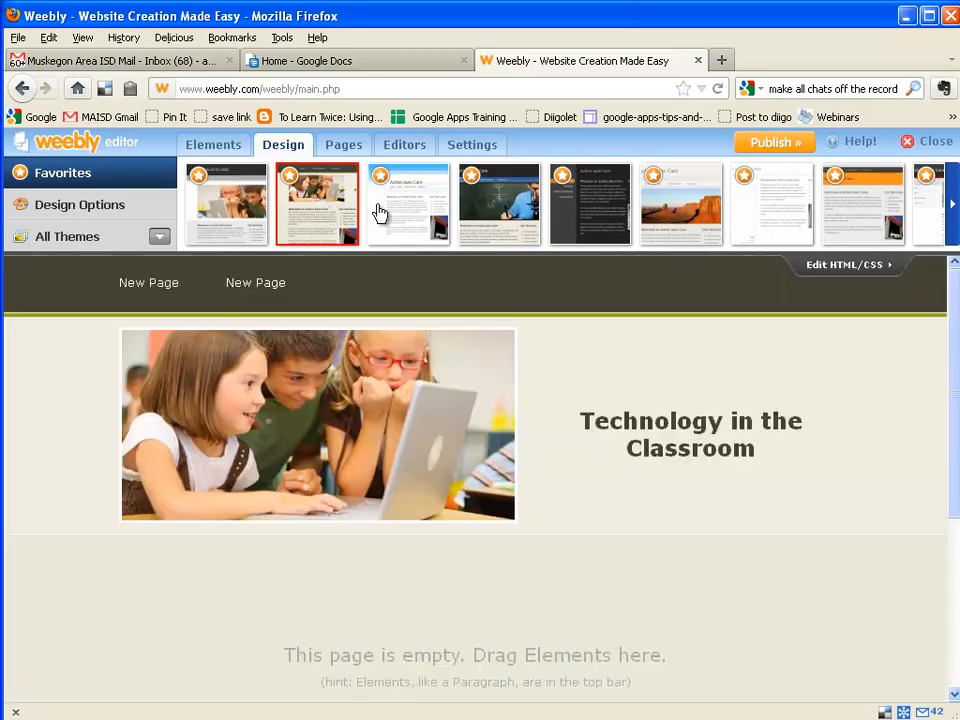
{"action": "left_click", "coordinate": [418, 212]}
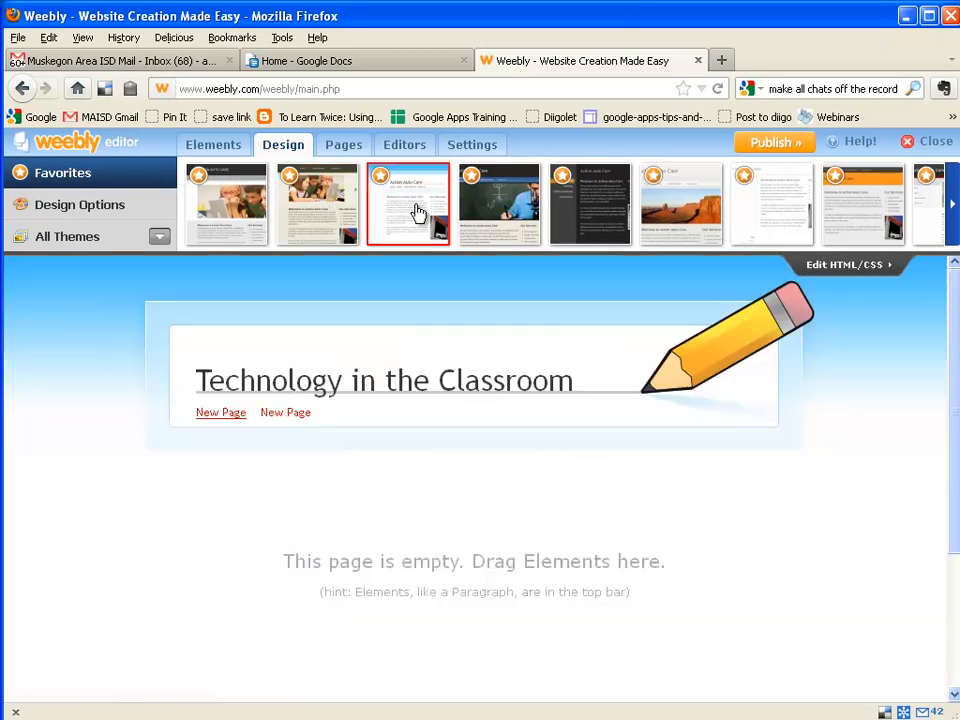
- Browse the Education category in the full theme gallery
{"action": "left_click", "coordinate": [159, 241]}
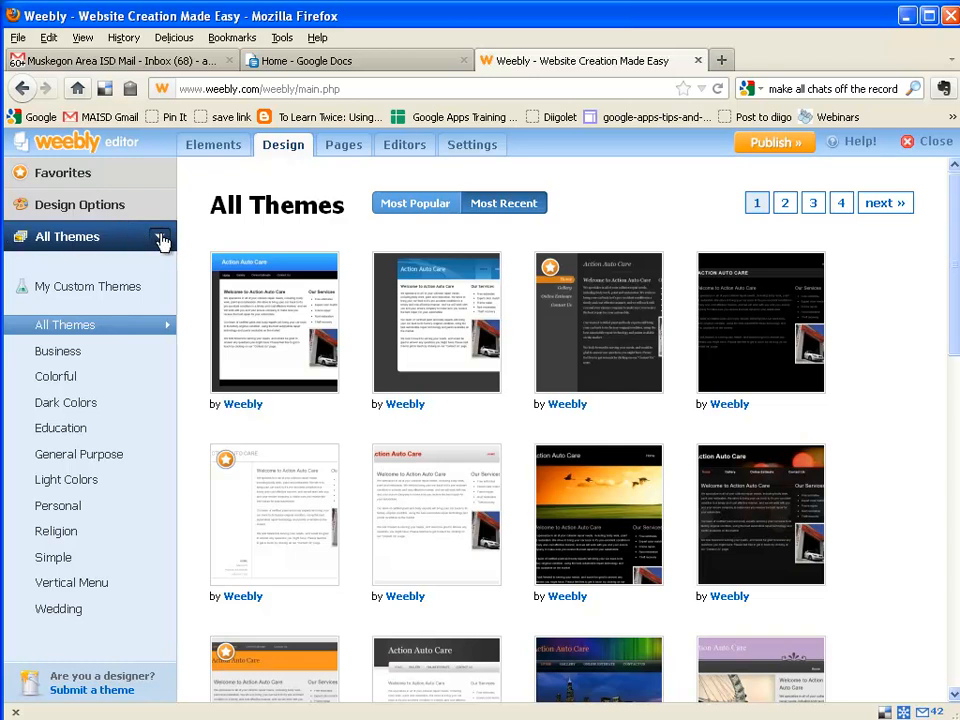
{"action": "left_click", "coordinate": [61, 430]}
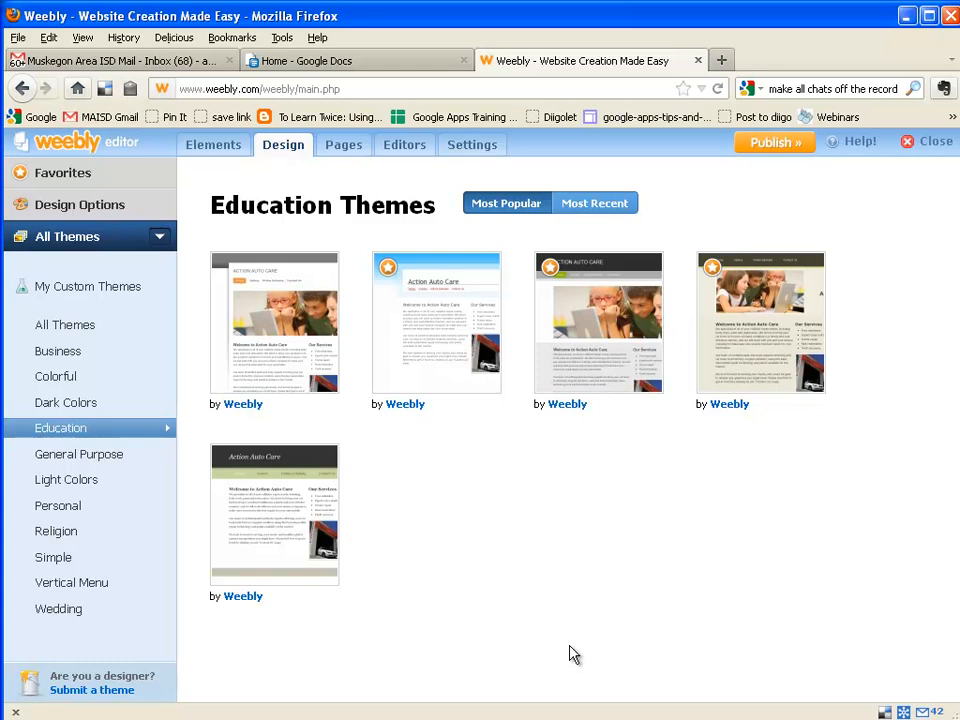
{"action": "mouse_move", "coordinate": [278, 321]}
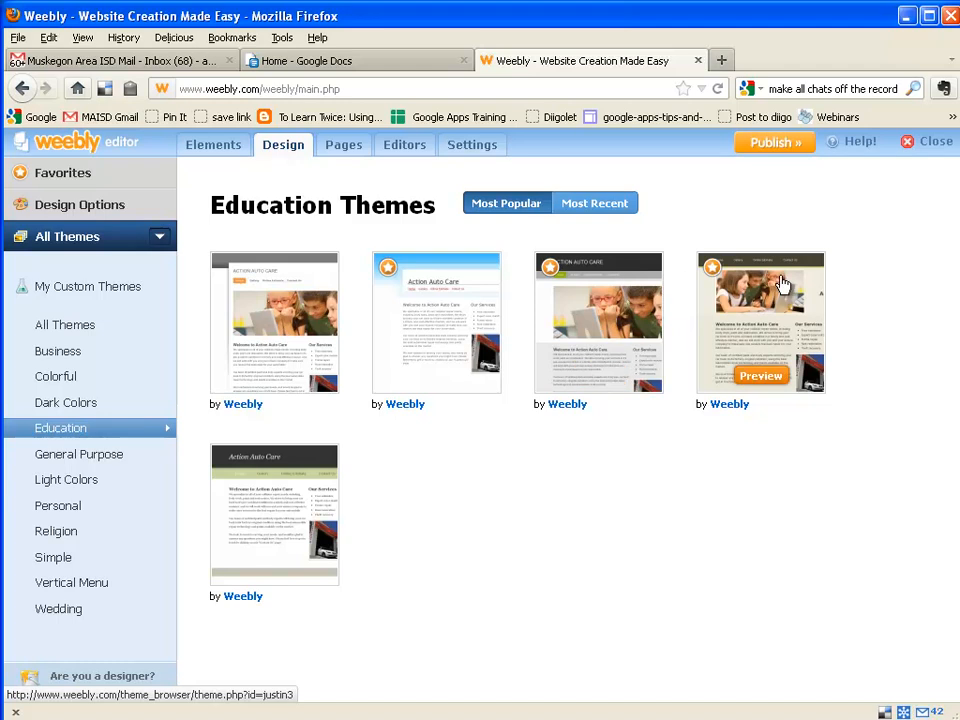
- Look through the Vertical Menu themes and preview the one with the business couple header without applying it
{"action": "left_click", "coordinate": [90, 588]}
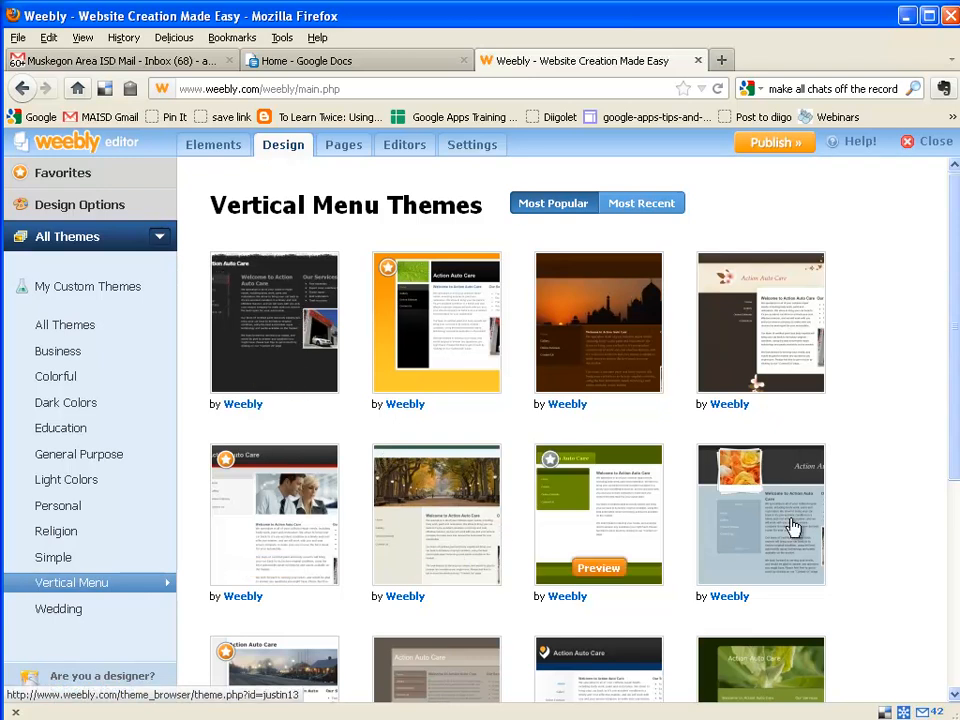
{"action": "scroll", "coordinate": [940, 515], "scroll_direction": "down", "scroll_amount": 2}
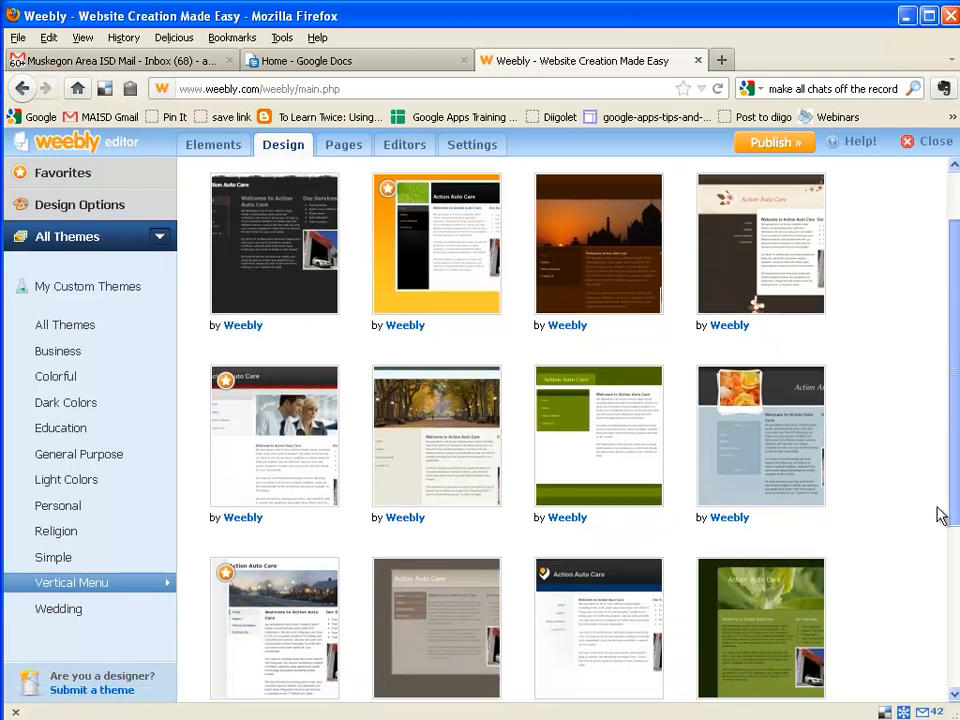
{"action": "scroll", "coordinate": [940, 515], "scroll_direction": "down", "scroll_amount": 5}
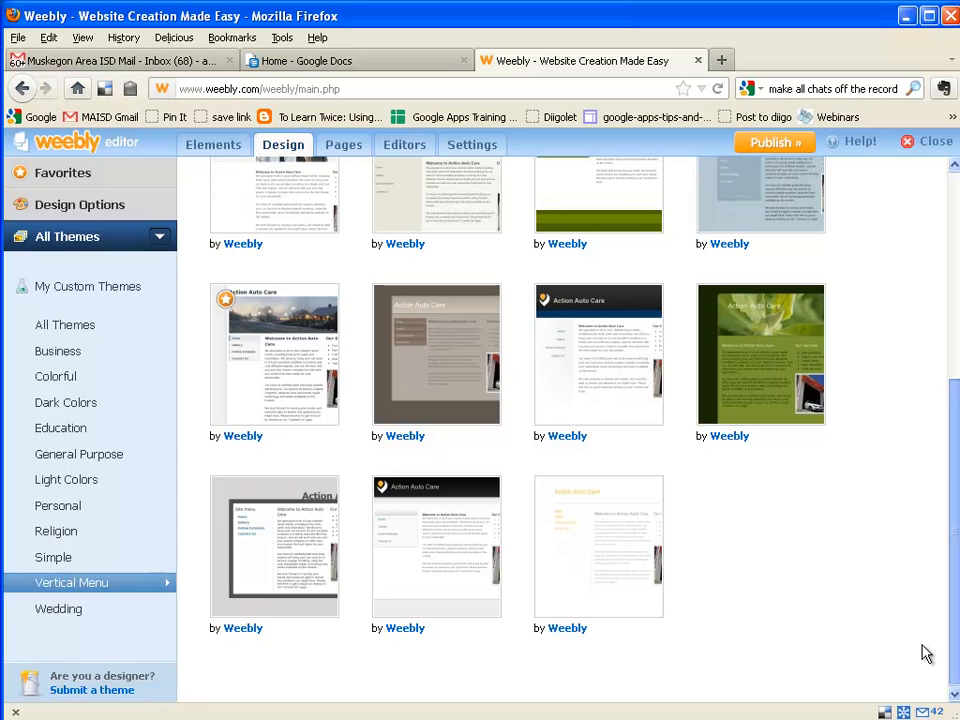
{"action": "scroll", "coordinate": [934, 553], "scroll_direction": "up", "scroll_amount": 5}
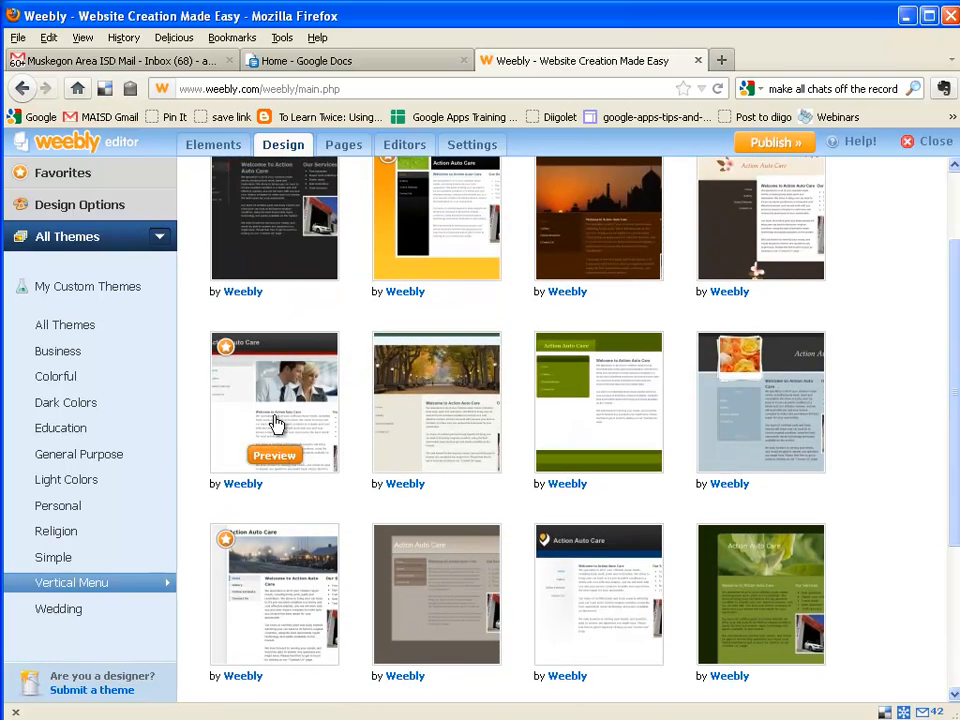
{"action": "left_click", "coordinate": [274, 455]}
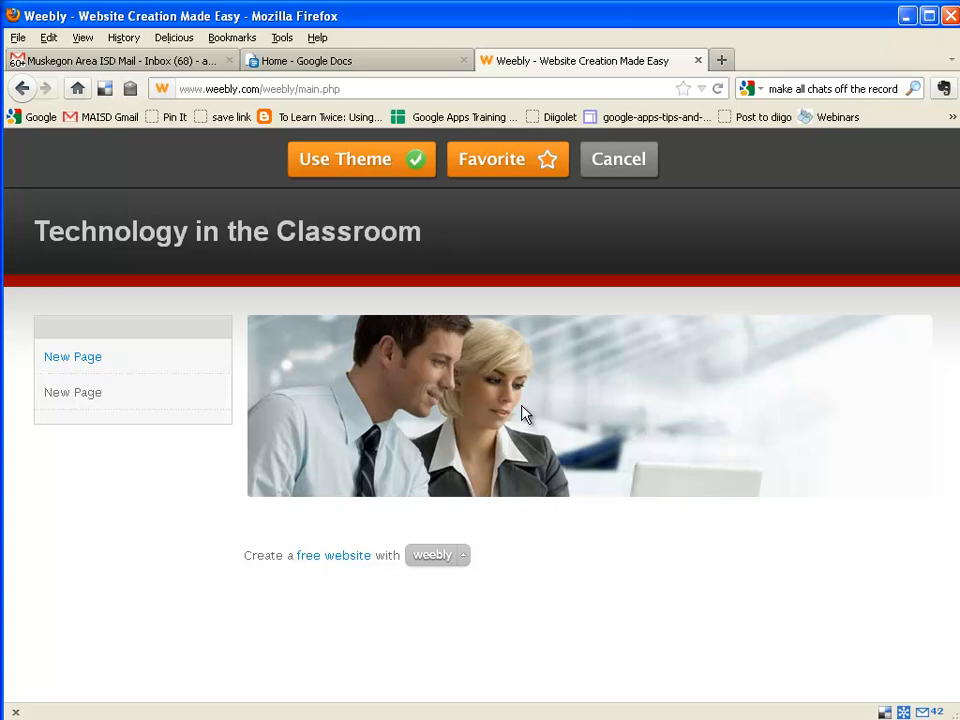
{"action": "left_click", "coordinate": [619, 159]}
{"action": "scroll", "coordinate": [527, 420], "scroll_direction": "up", "scroll_amount": 2}
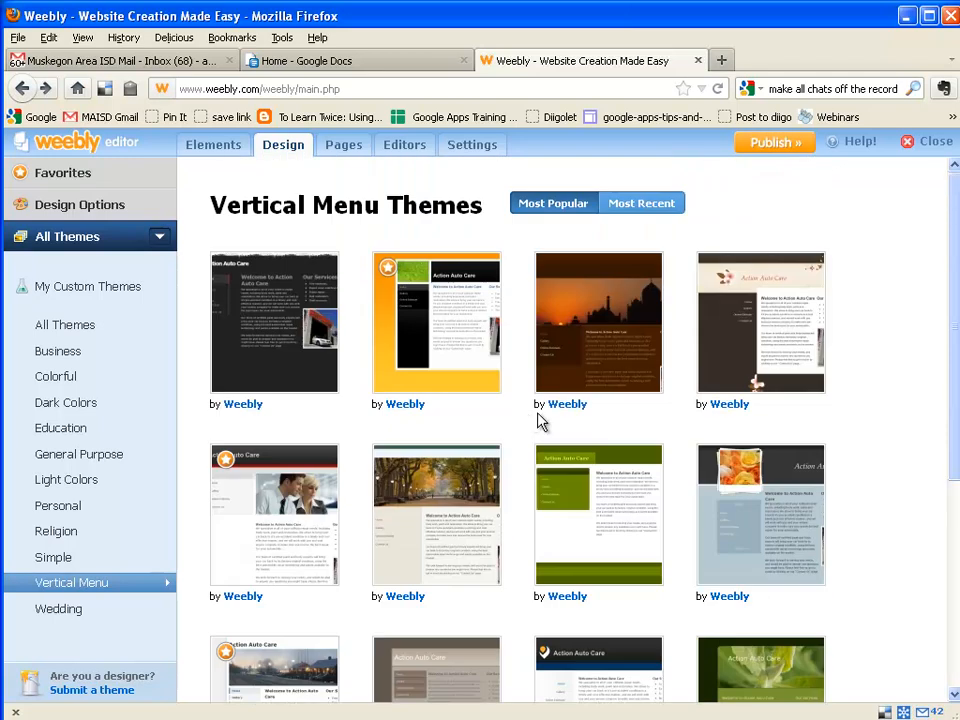
- Preview the Big Pencil theme from the Education category and apply it to the site
{"action": "left_click", "coordinate": [56, 430]}
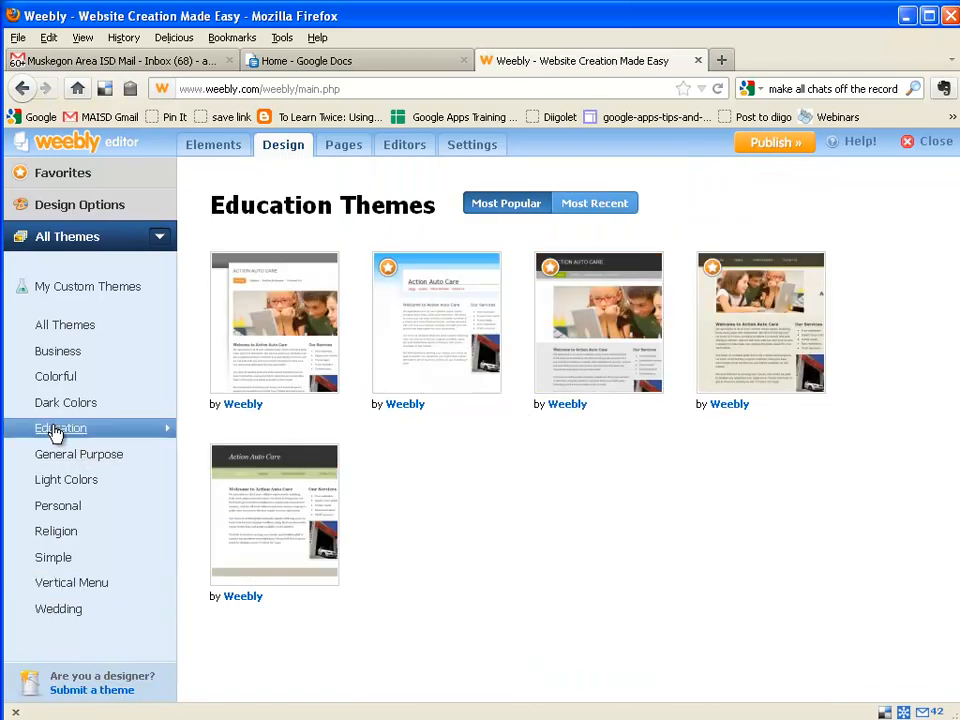
{"action": "mouse_move", "coordinate": [399, 328]}
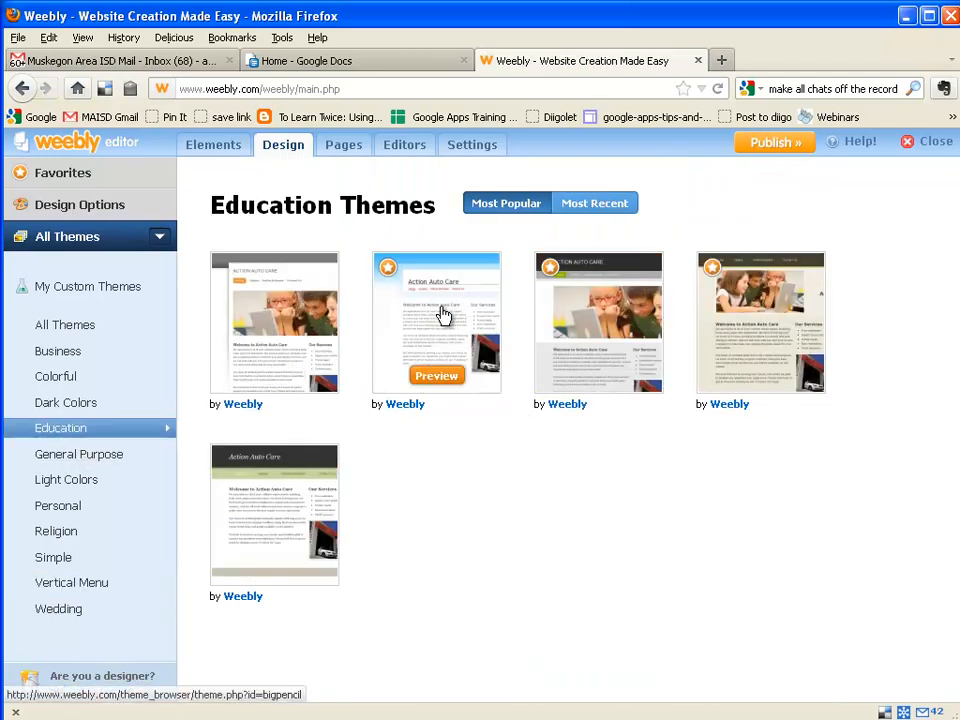
{"action": "left_click", "coordinate": [443, 316]}
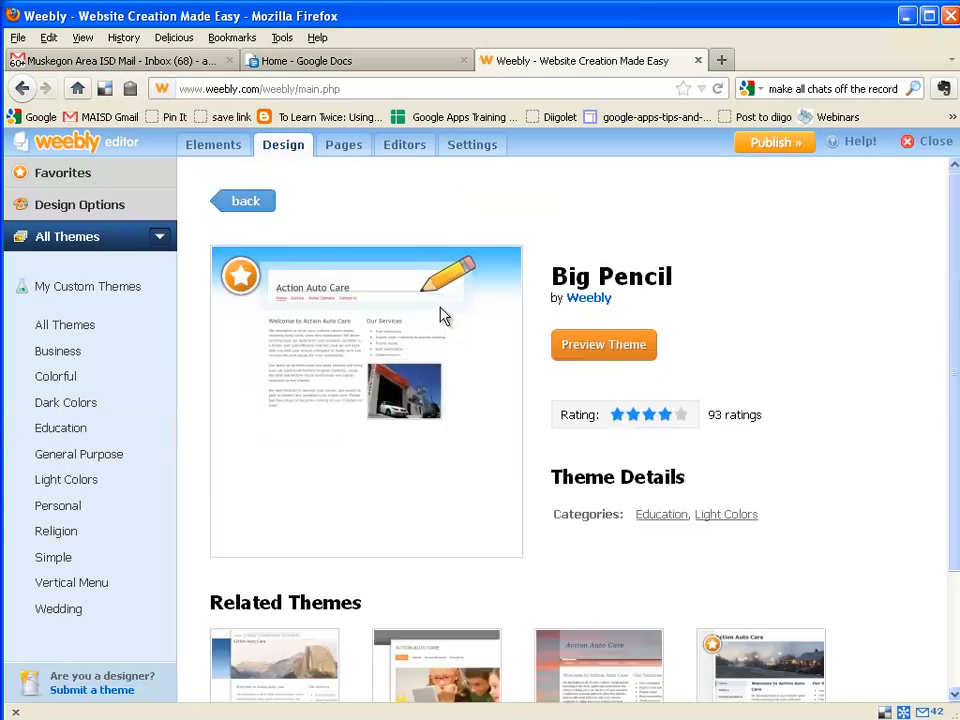
{"action": "left_click", "coordinate": [630, 356]}
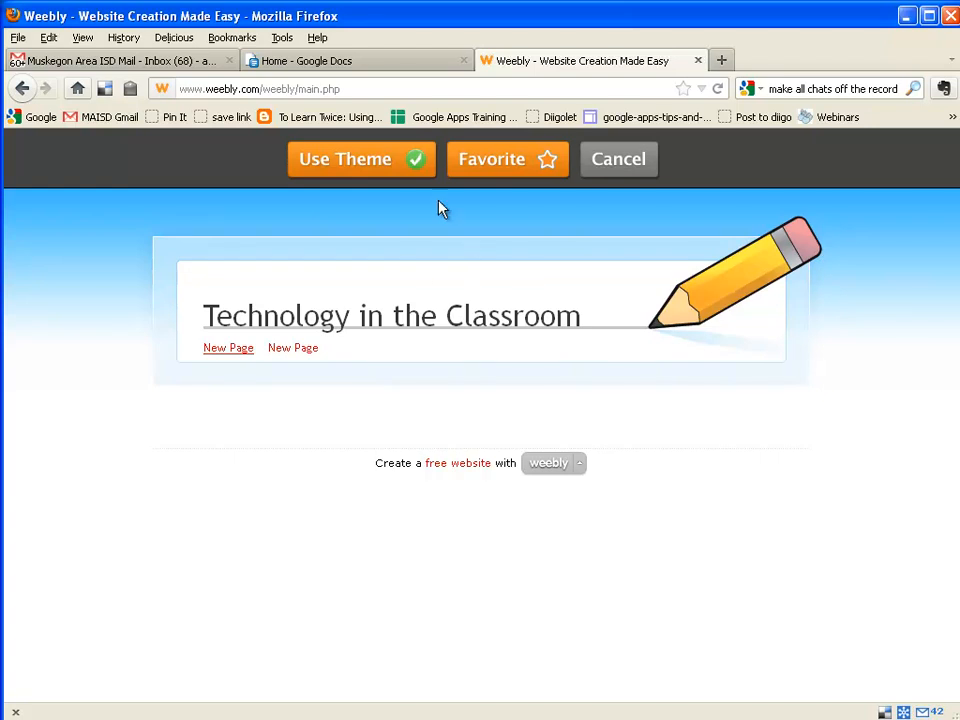
{"action": "left_click", "coordinate": [371, 161]}
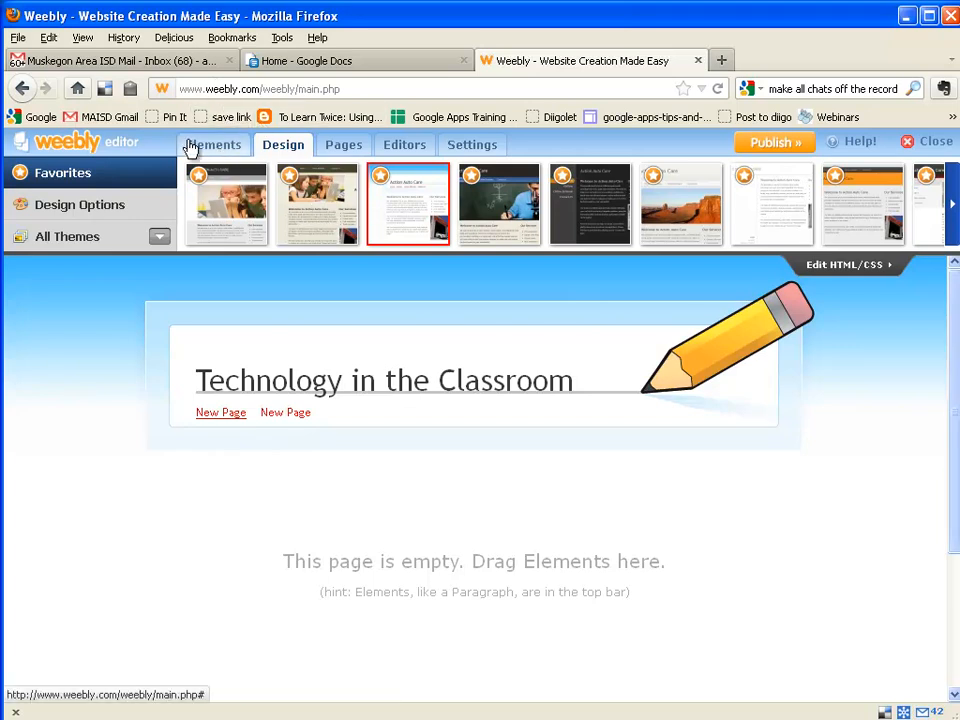
- Add a new page to the site and name it Links
{"action": "left_click", "coordinate": [348, 148]}
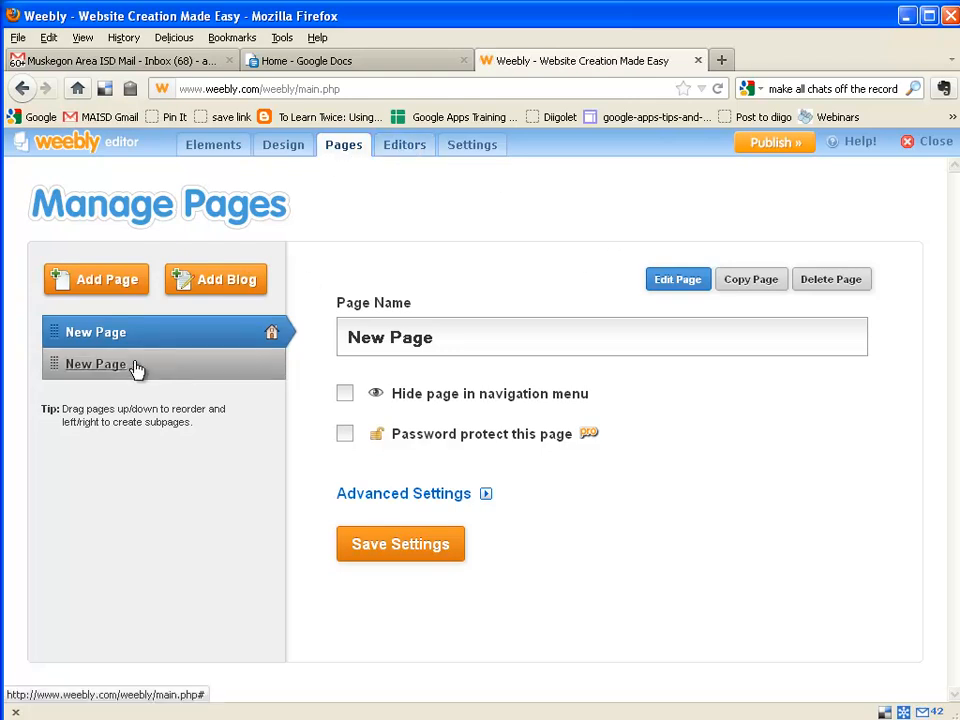
{"action": "left_click", "coordinate": [107, 280]}
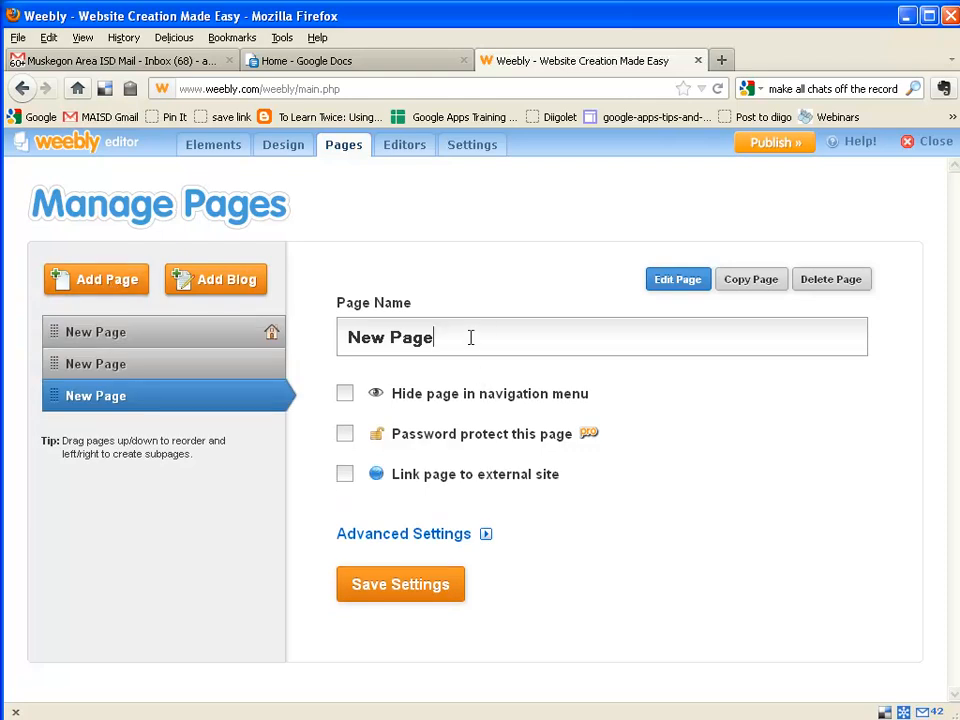
{"action": "left_click_drag", "start_coordinate": [469, 337], "coordinate": [287, 340]}
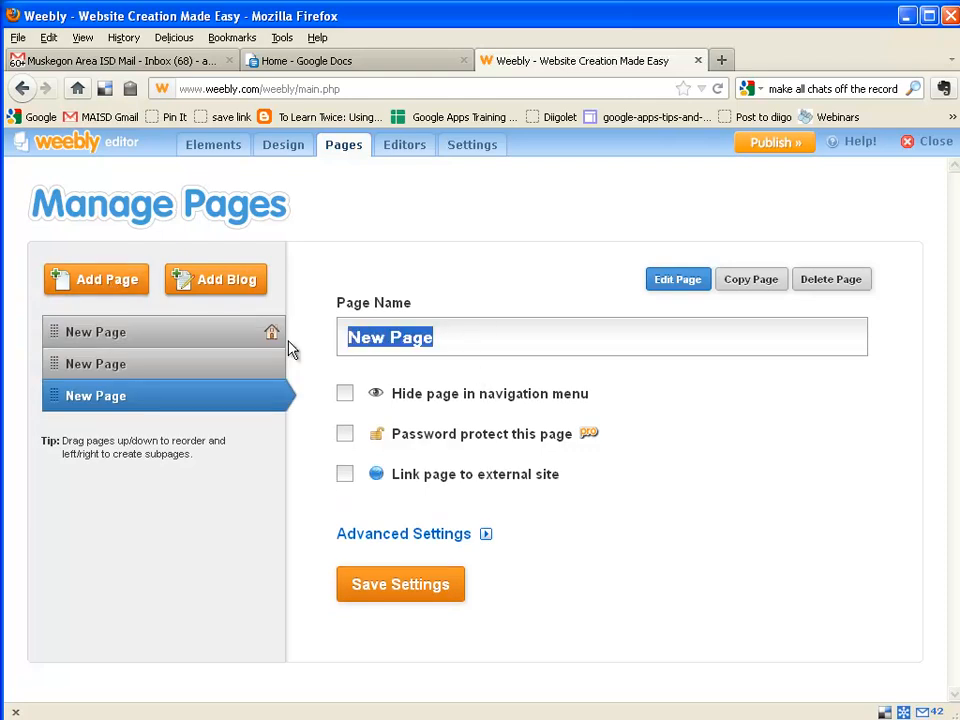
{"action": "type", "text": "Ku"}
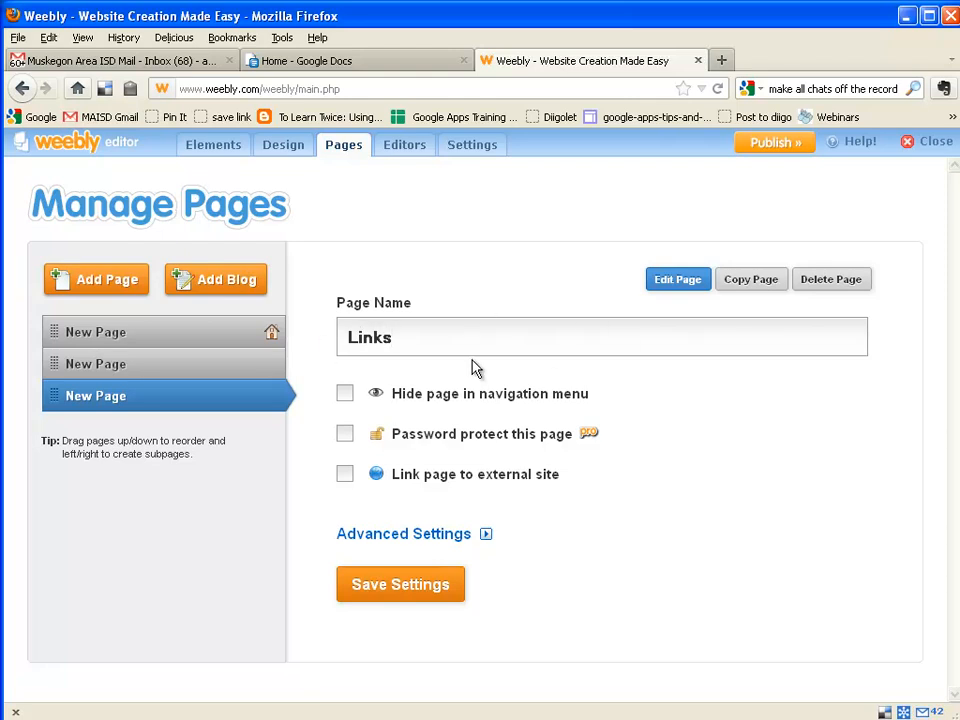
- Rename the site's first page Home and the second page Photos
{"action": "left_click", "coordinate": [110, 335]}
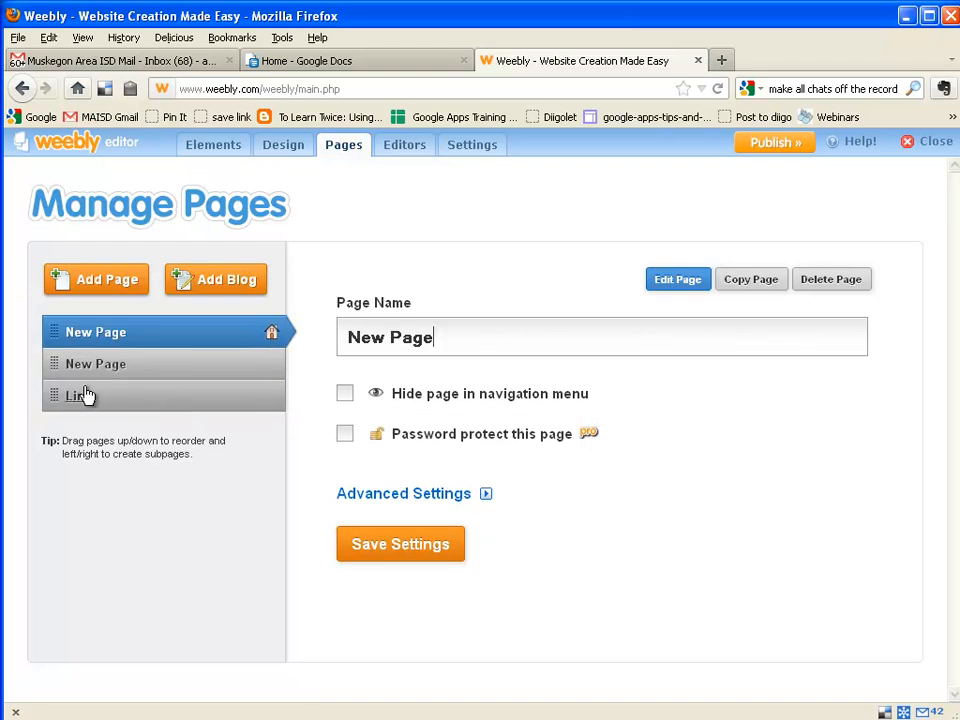
{"action": "triple_click", "coordinate": [467, 338]}
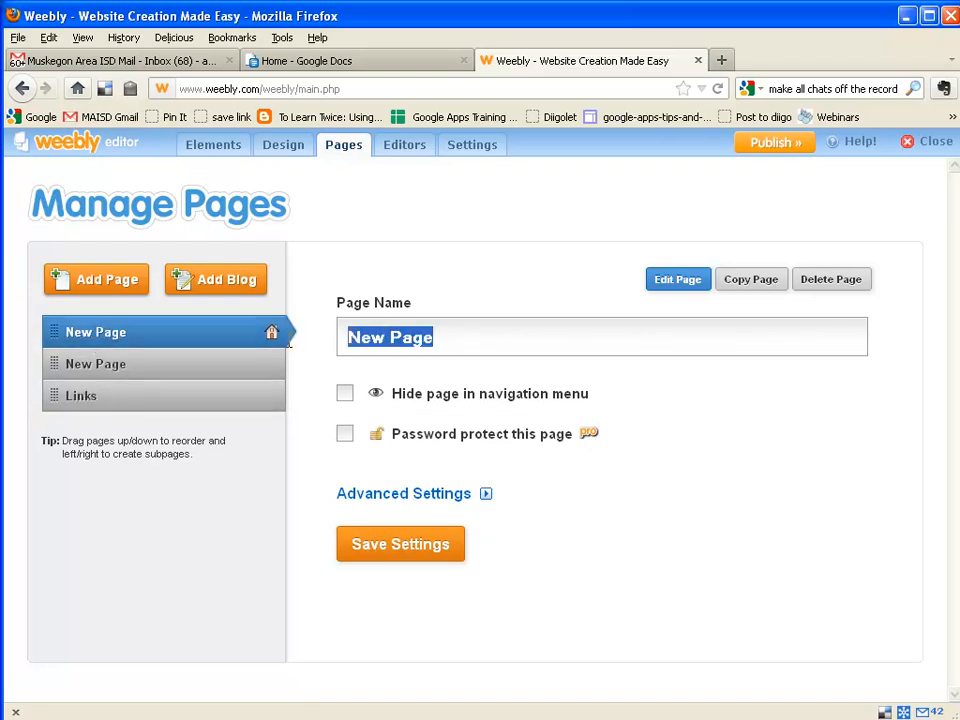
{"action": "type", "text": "Home"}
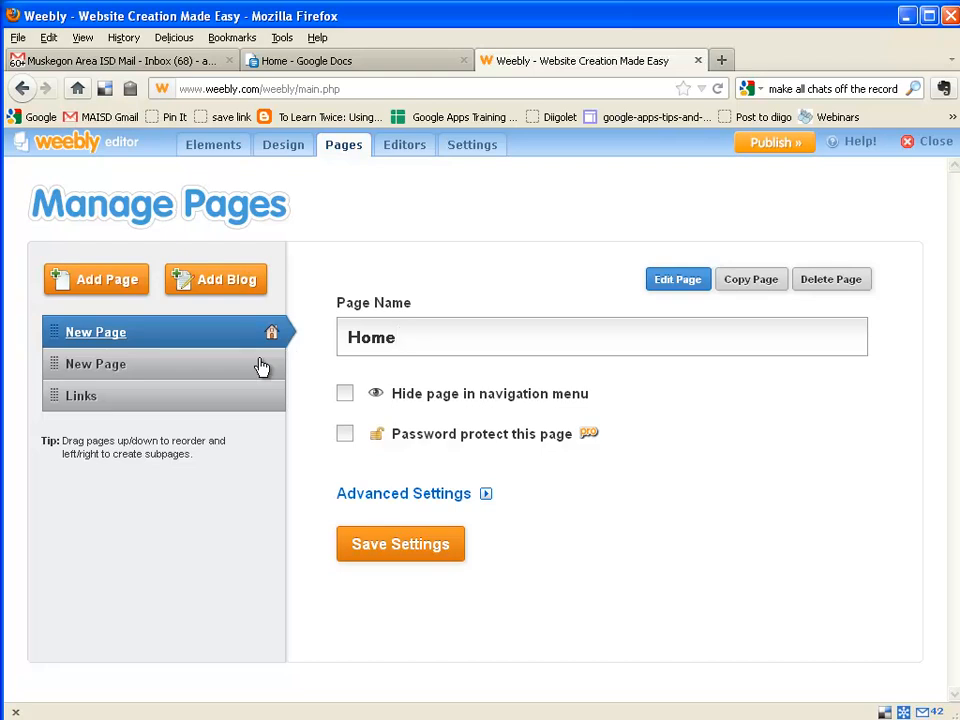
{"action": "left_click", "coordinate": [160, 366]}
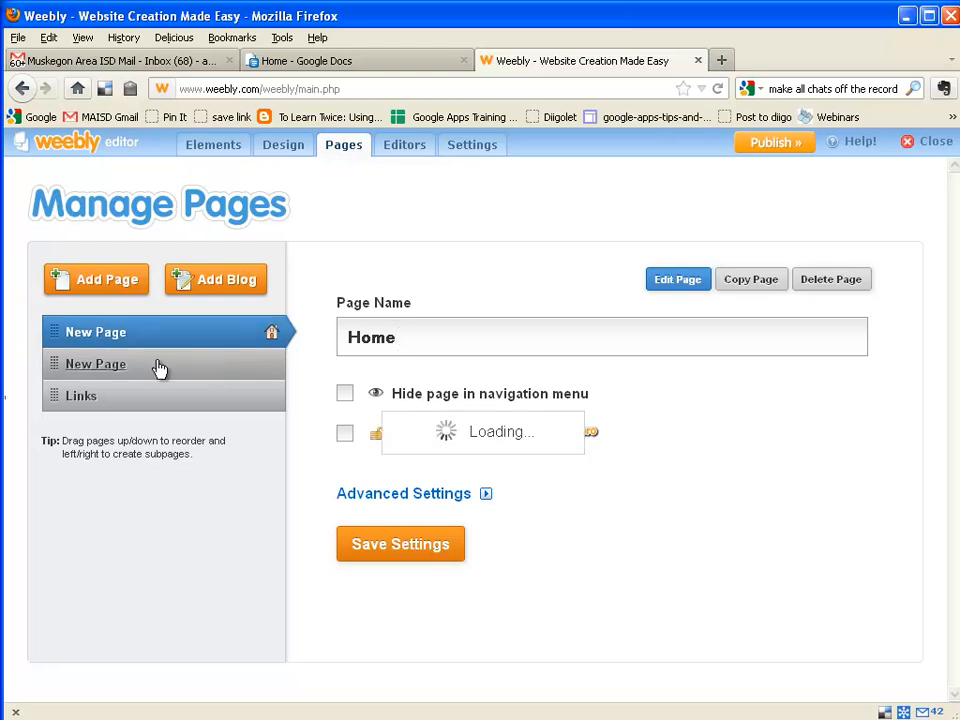
{"action": "triple_click", "coordinate": [467, 338]}
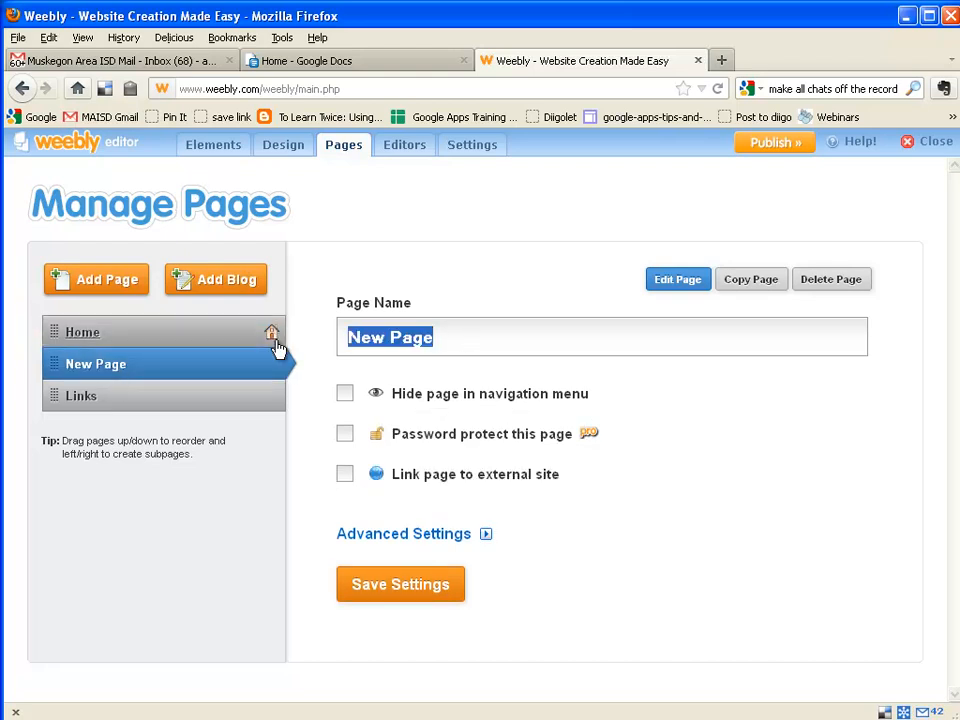
{"action": "type", "text": "Photos"}
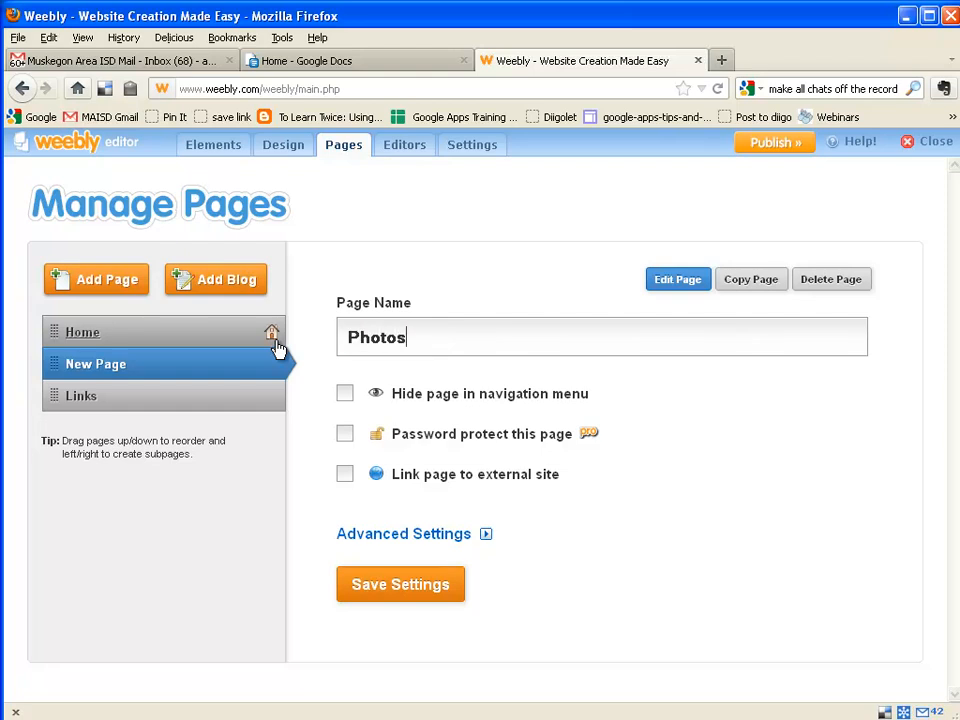
{"action": "left_click", "coordinate": [192, 408]}
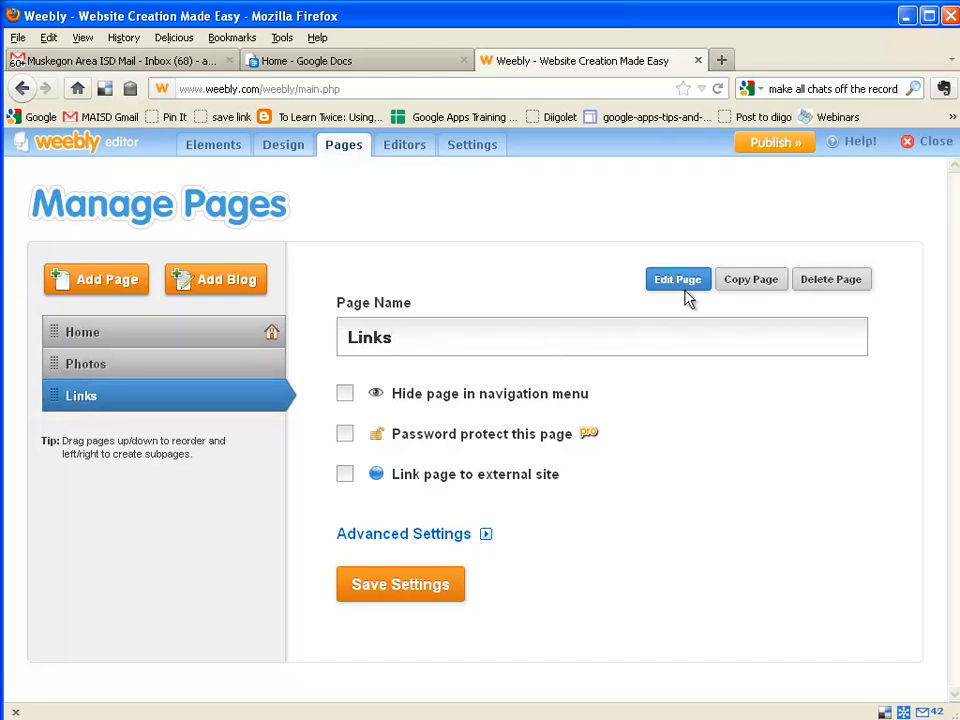
- Add a page named Field Trip and nest it as a subpage directly under Photos
{"action": "left_click", "coordinate": [103, 283]}
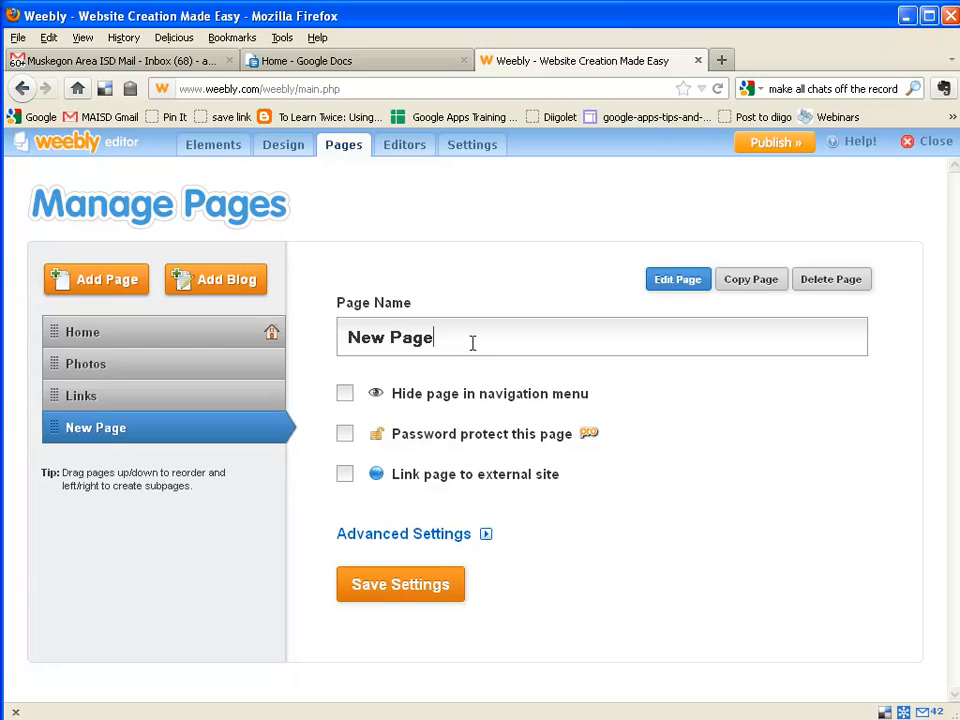
{"action": "type", "text": "Field Trip"}
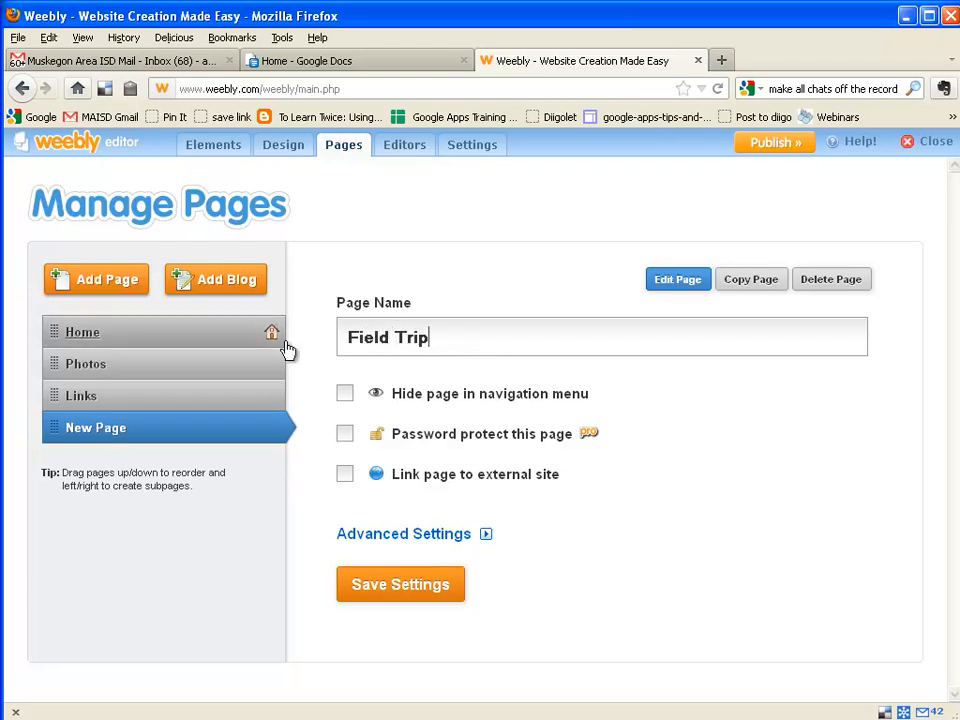
{"action": "left_click", "coordinate": [88, 398]}
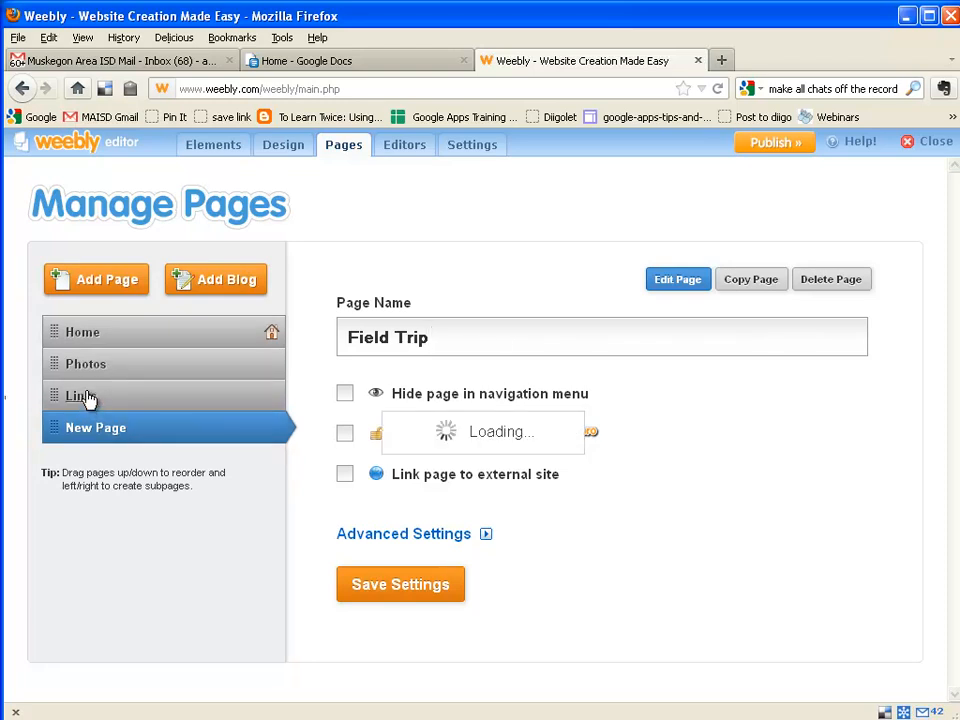
{"action": "left_click", "coordinate": [138, 438]}
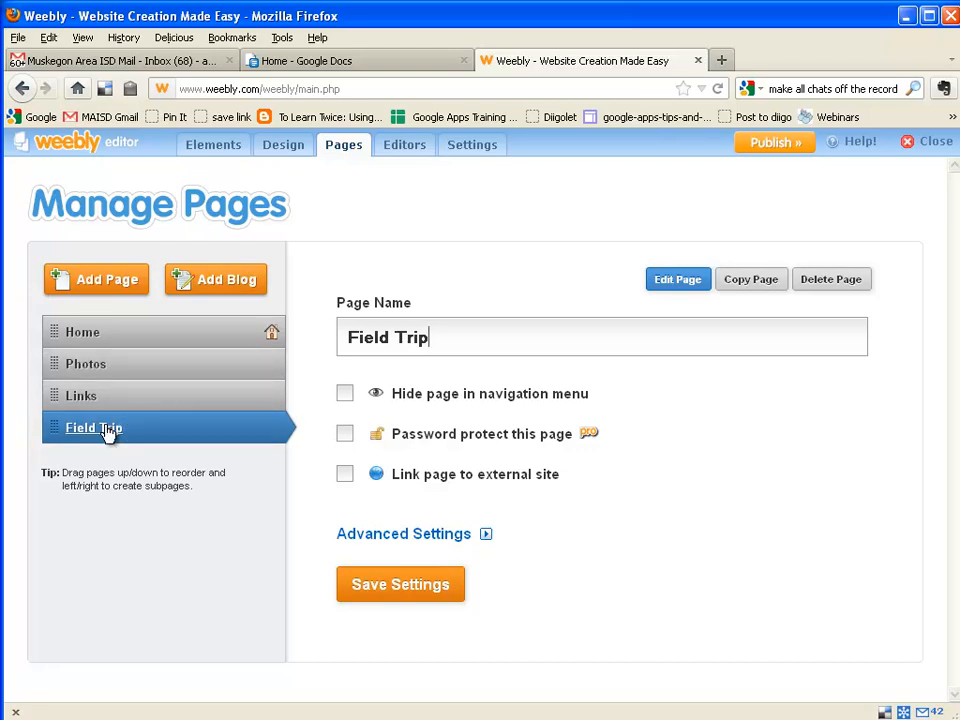
{"action": "left_click_drag", "start_coordinate": [107, 432], "coordinate": [115, 370]}
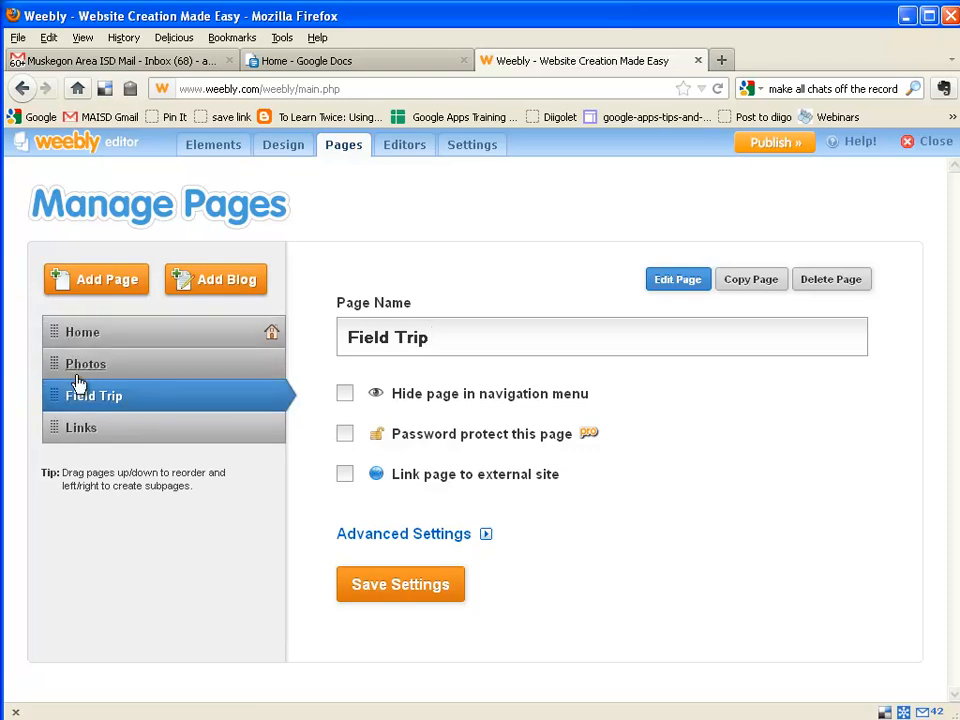
{"action": "left_click_drag", "start_coordinate": [79, 402], "coordinate": [106, 403]}
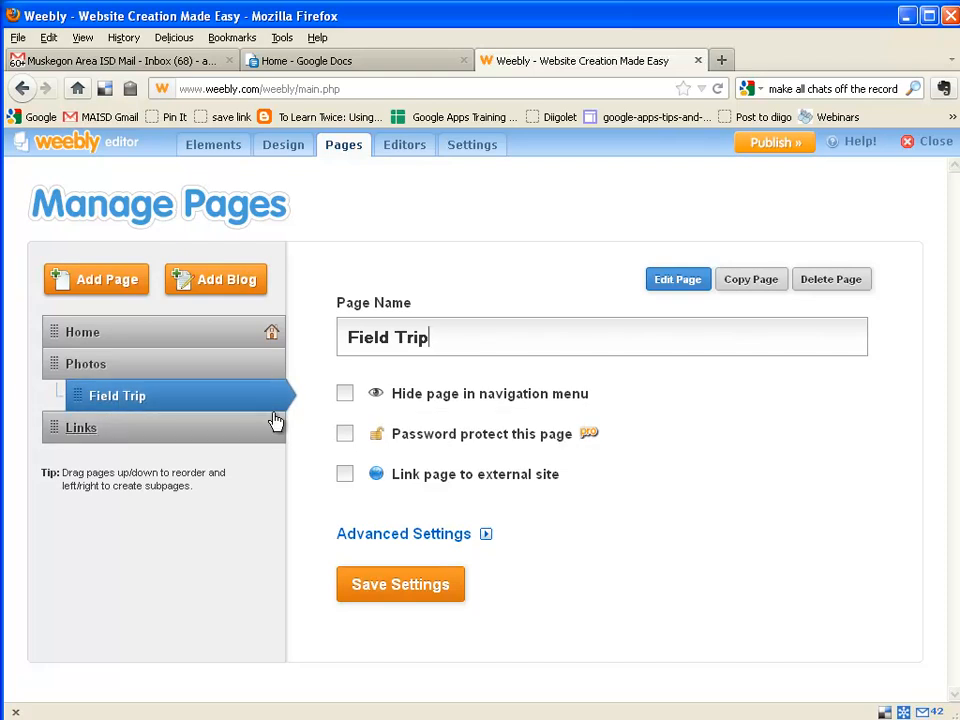
- Add a page named Class Photos, nest it under Photos below Field Trip, and save the page settings
{"action": "left_click", "coordinate": [100, 281]}
{"action": "left_click_drag", "start_coordinate": [432, 338], "coordinate": [308, 345]}
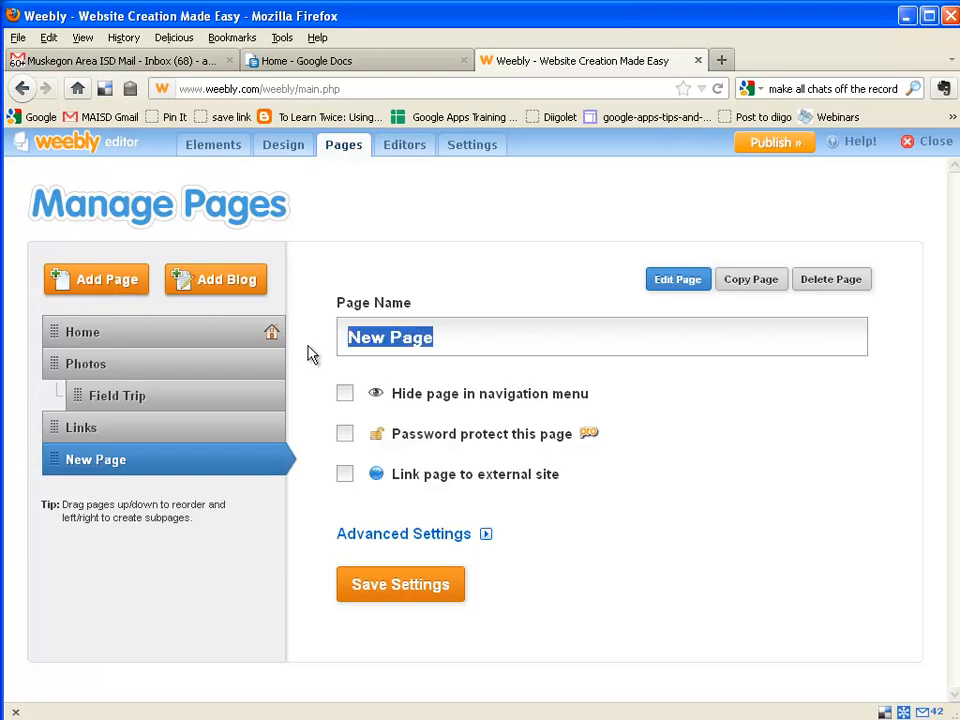
{"action": "type", "text": "Class Photos"}
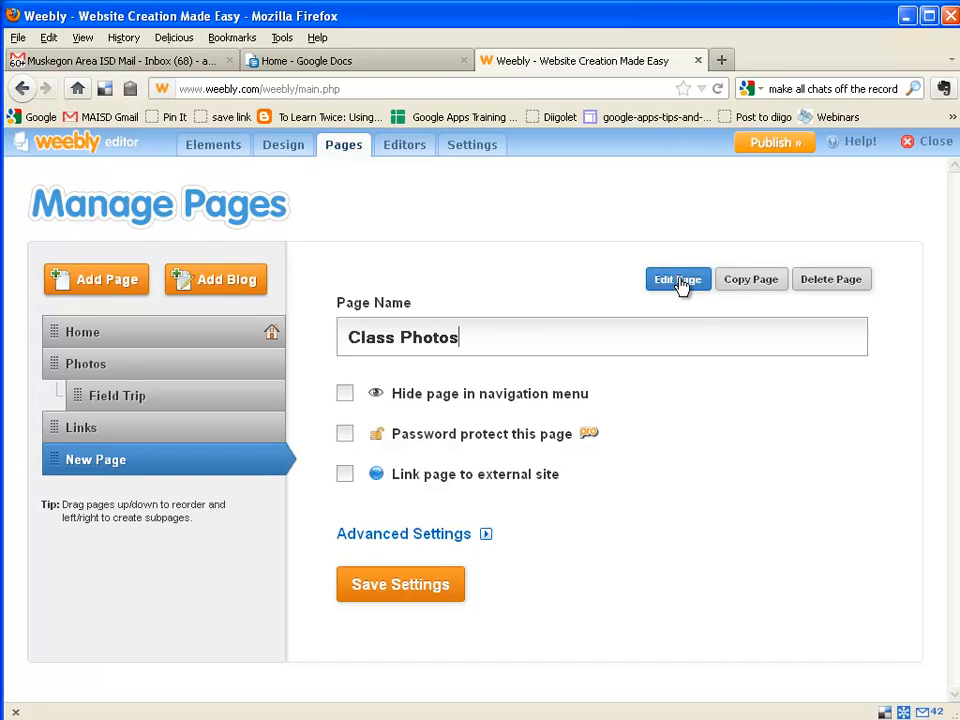
{"action": "left_click", "coordinate": [180, 435]}
{"action": "left_click_drag", "start_coordinate": [110, 469], "coordinate": [134, 426]}
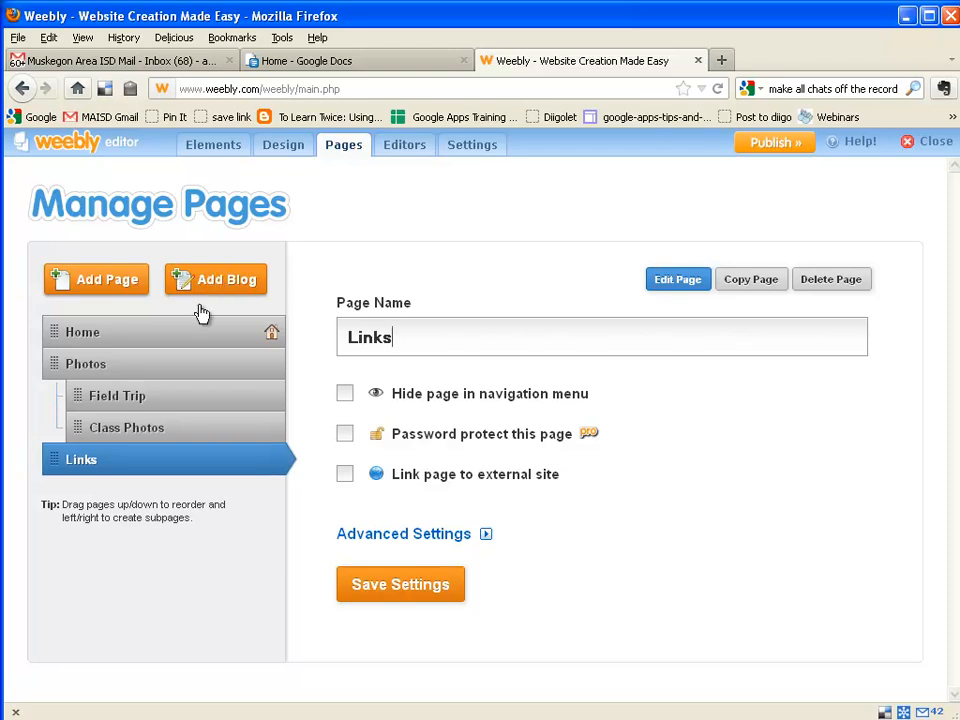
{"action": "left_click", "coordinate": [408, 584]}
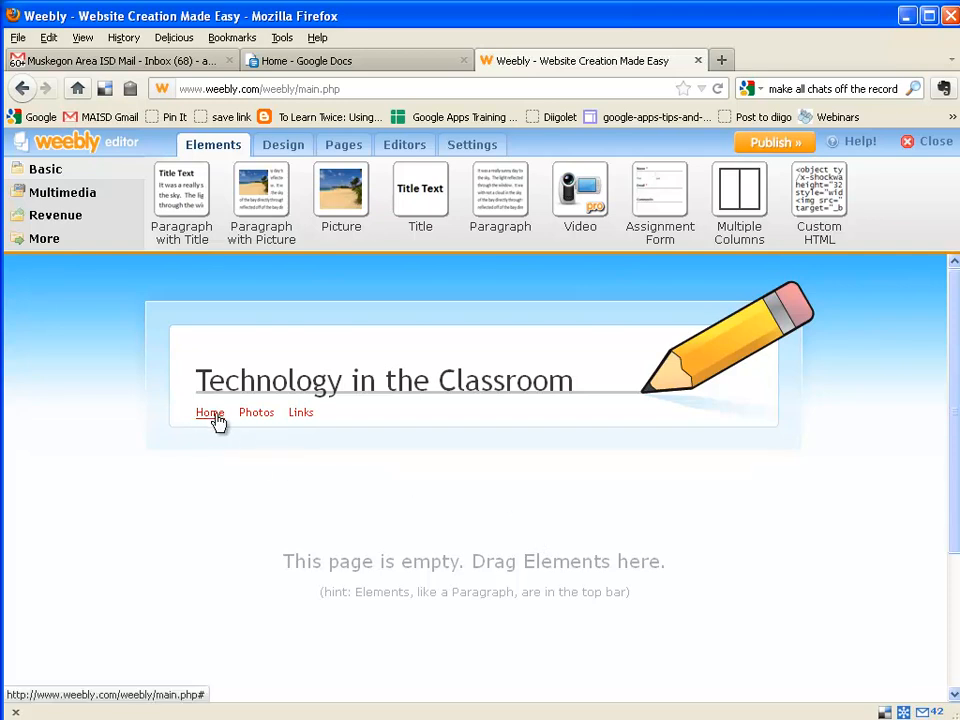
- Check the subpages under Photos in the site navigation and browse the Multimedia, Revenue, Misc, Fun and Layout page elements
{"action": "mouse_move", "coordinate": [252, 414]}
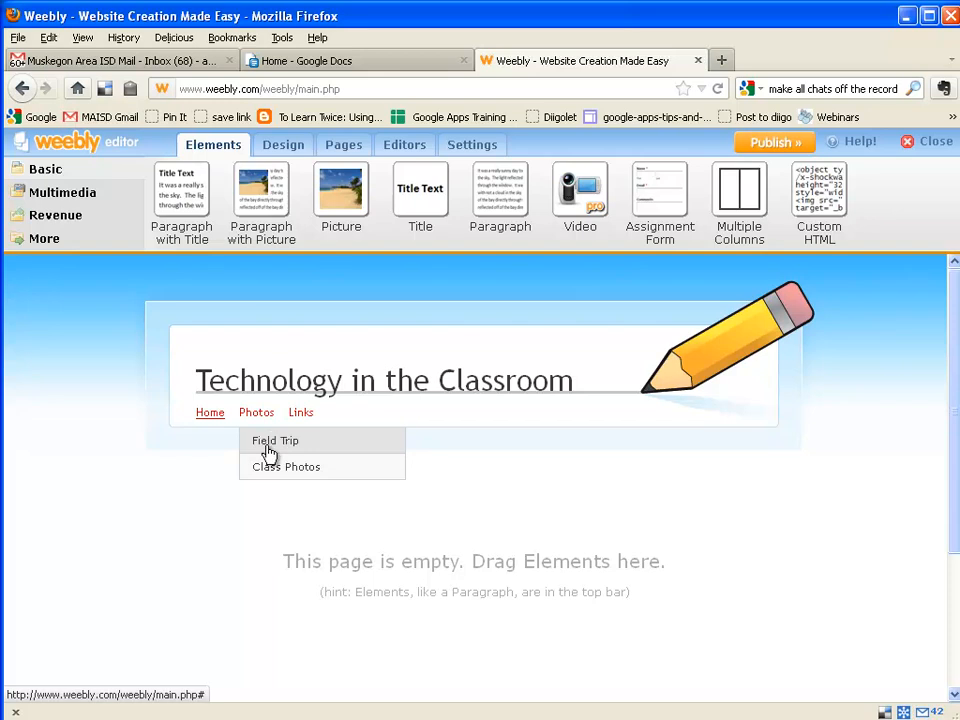
{"action": "left_click", "coordinate": [211, 418]}
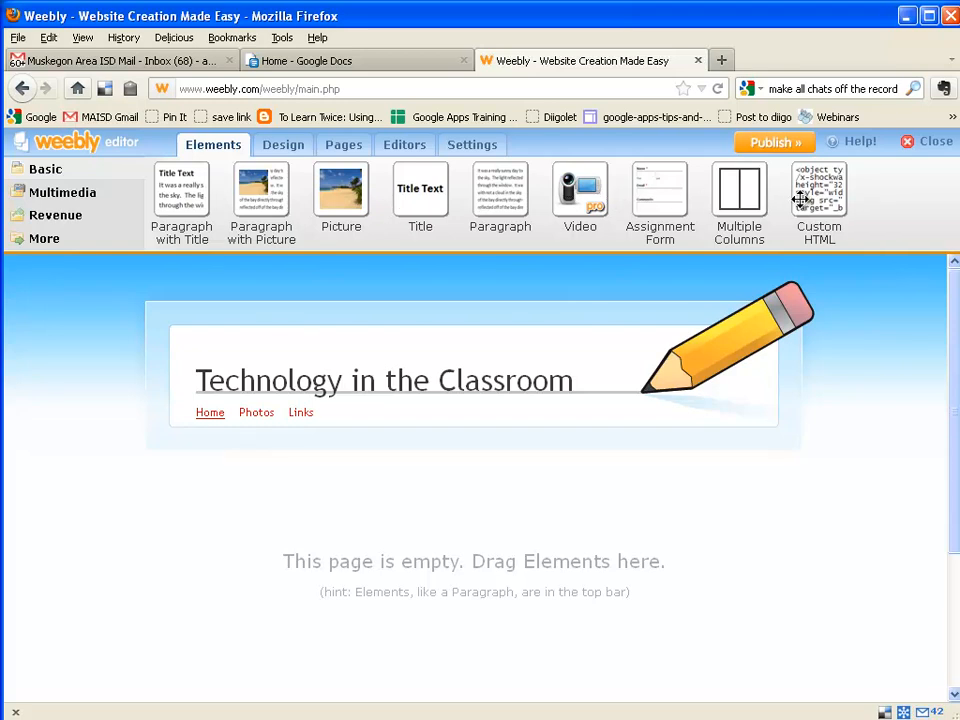
{"action": "left_click", "coordinate": [53, 195]}
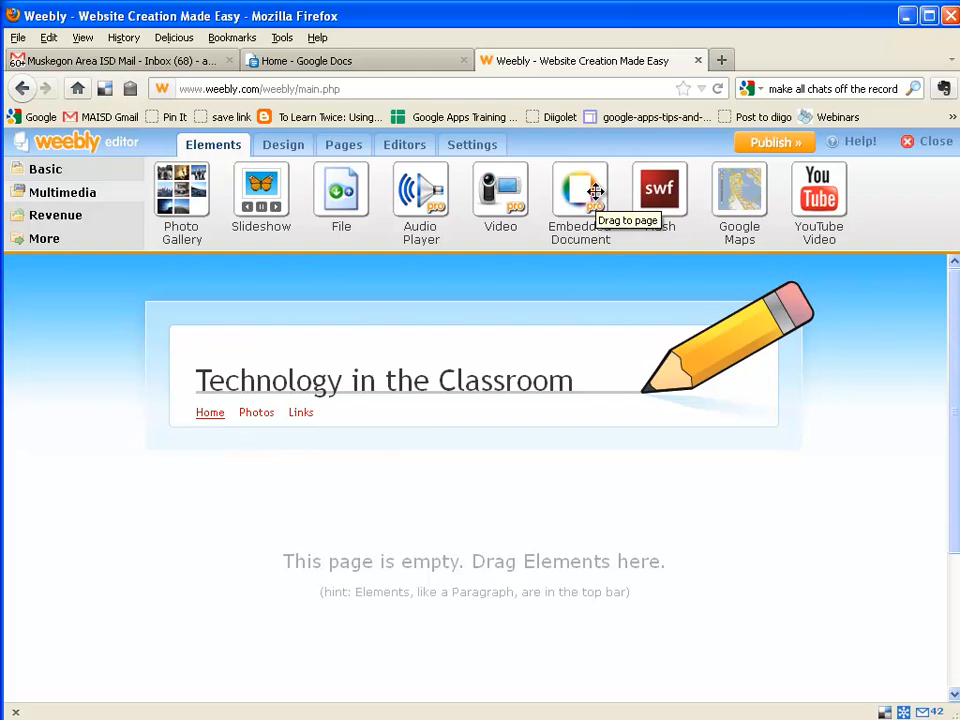
{"action": "left_click", "coordinate": [45, 220]}
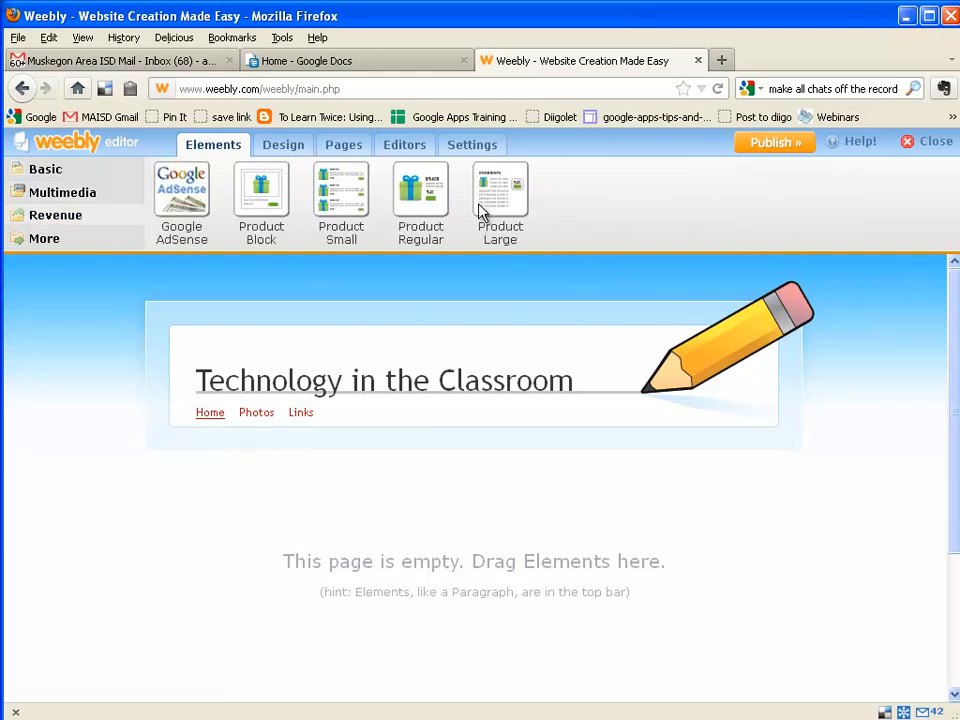
{"action": "left_click", "coordinate": [45, 240]}
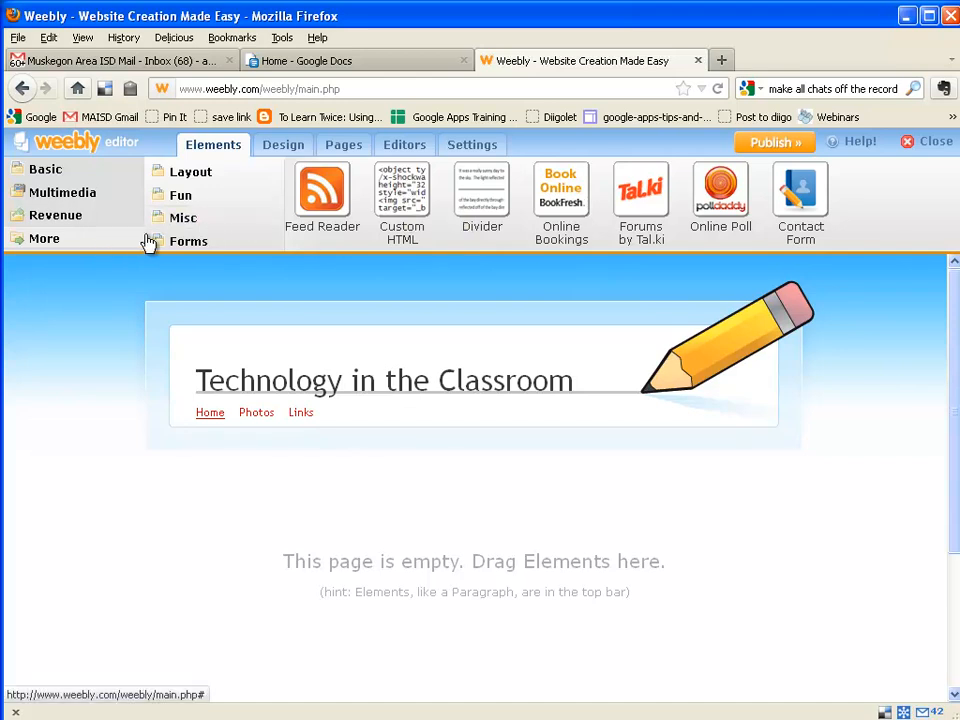
{"action": "left_click", "coordinate": [178, 221]}
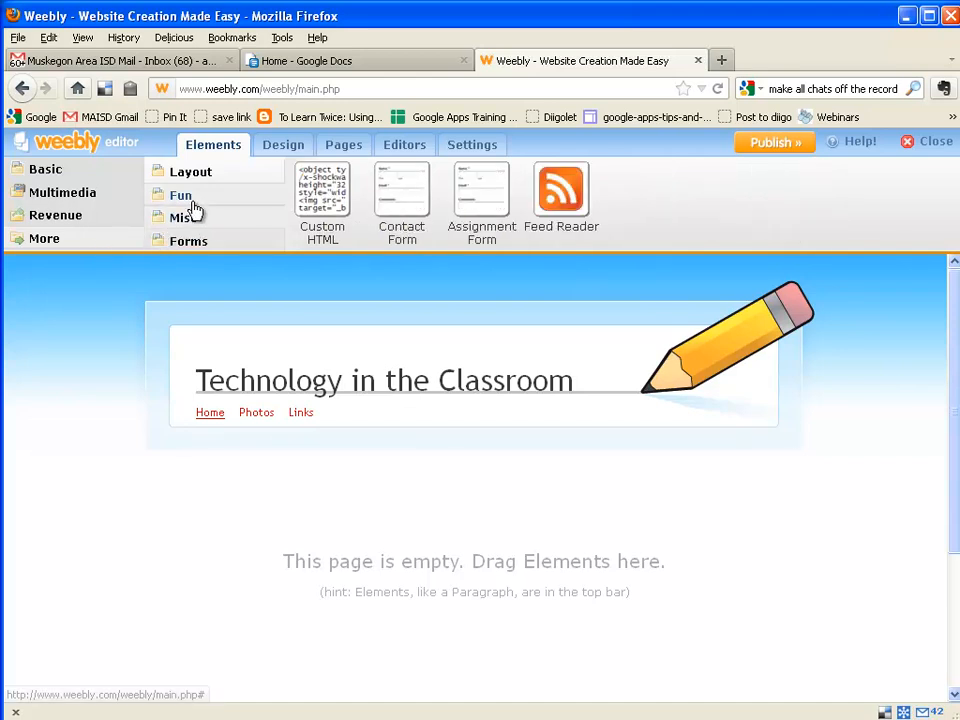
{"action": "left_click", "coordinate": [190, 198]}
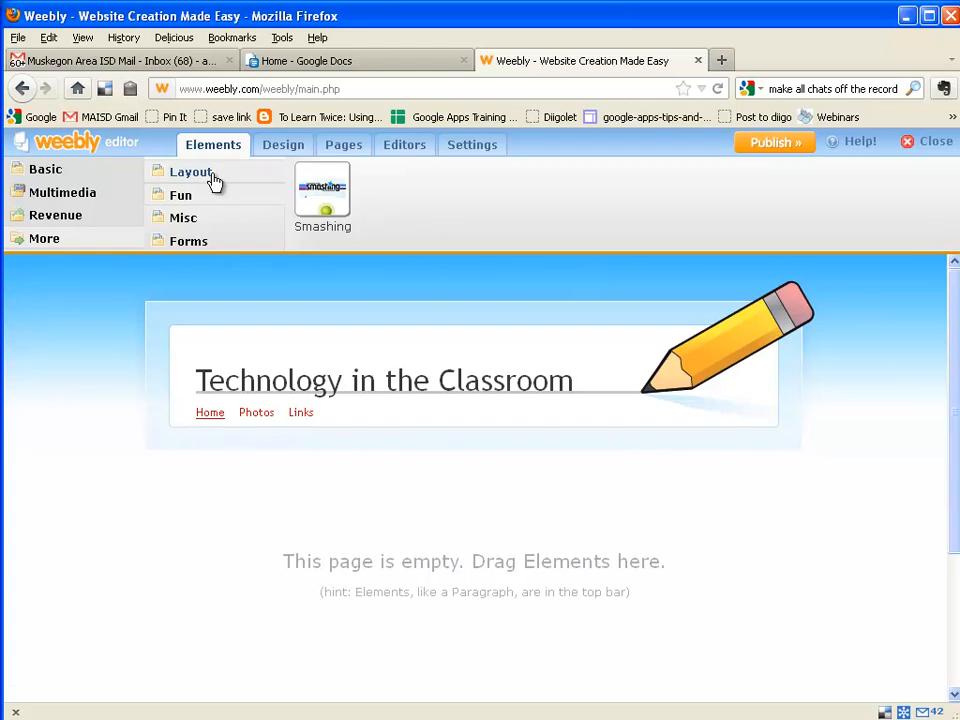
{"action": "left_click", "coordinate": [212, 178]}
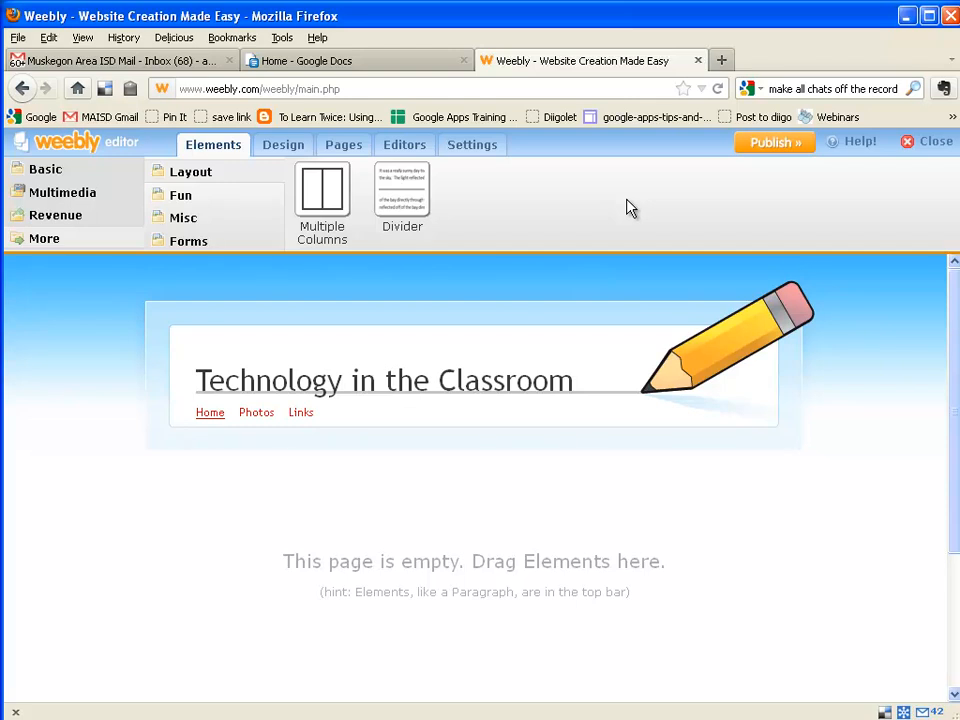
- Place a Title element on the empty Home page and set its text to Home
{"action": "left_click", "coordinate": [46, 172]}
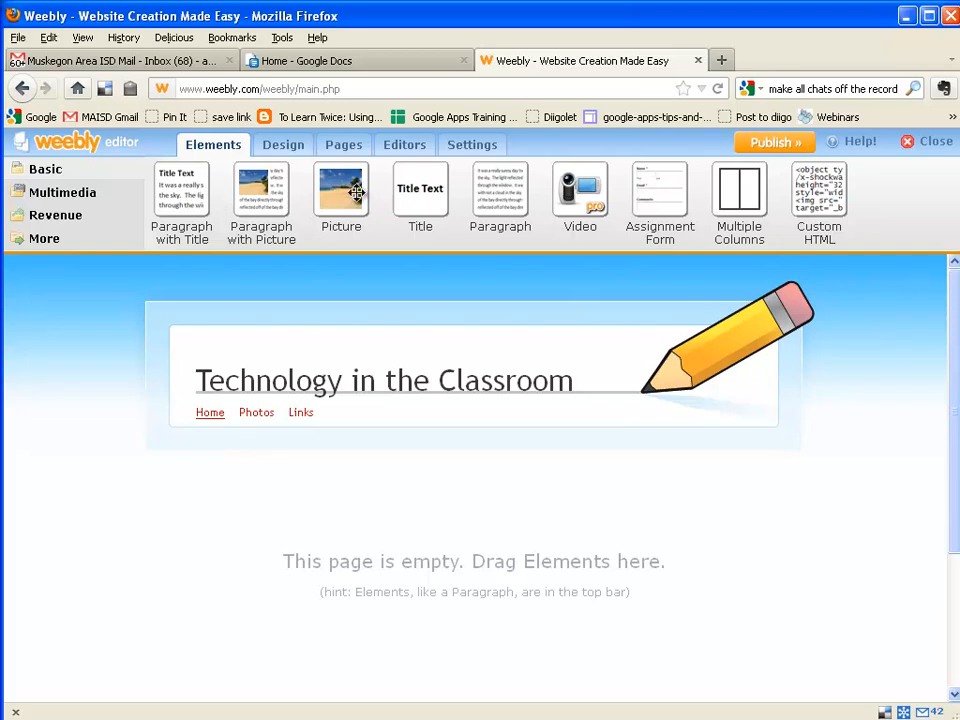
{"action": "left_click_drag", "start_coordinate": [418, 183], "coordinate": [232, 492]}
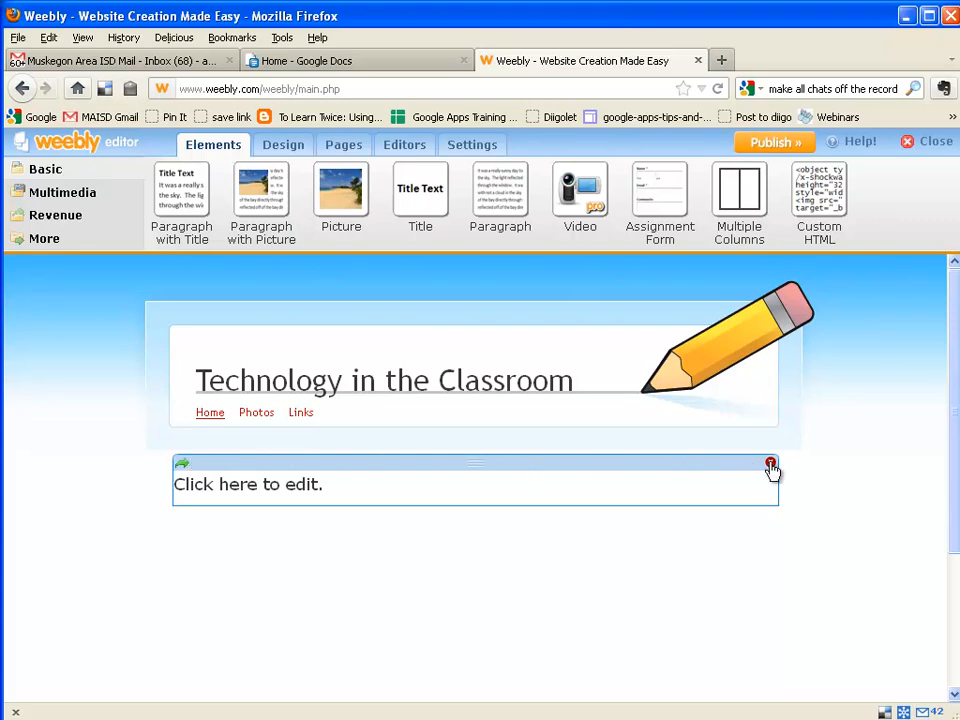
{"action": "left_click", "coordinate": [199, 485]}
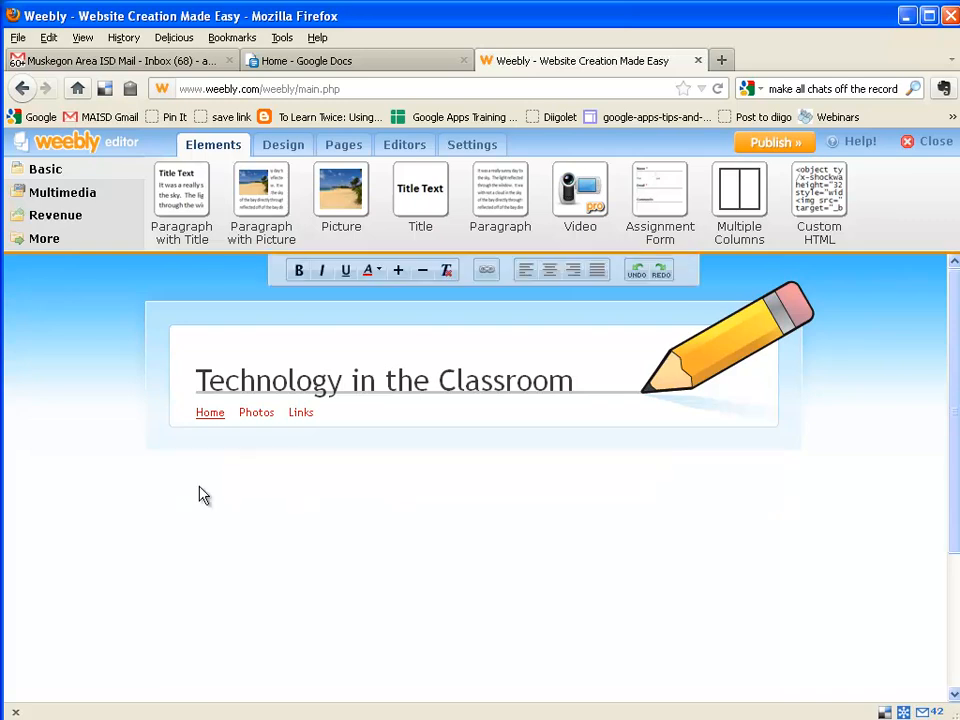
{"action": "type", "text": "Home"}
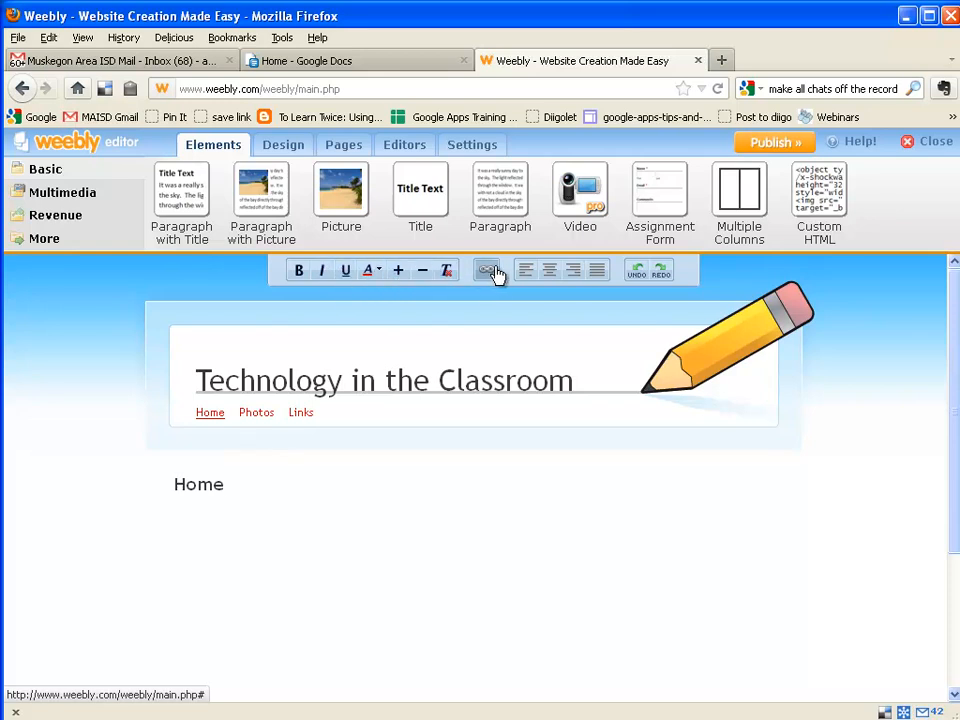
{"action": "left_click", "coordinate": [508, 568]}
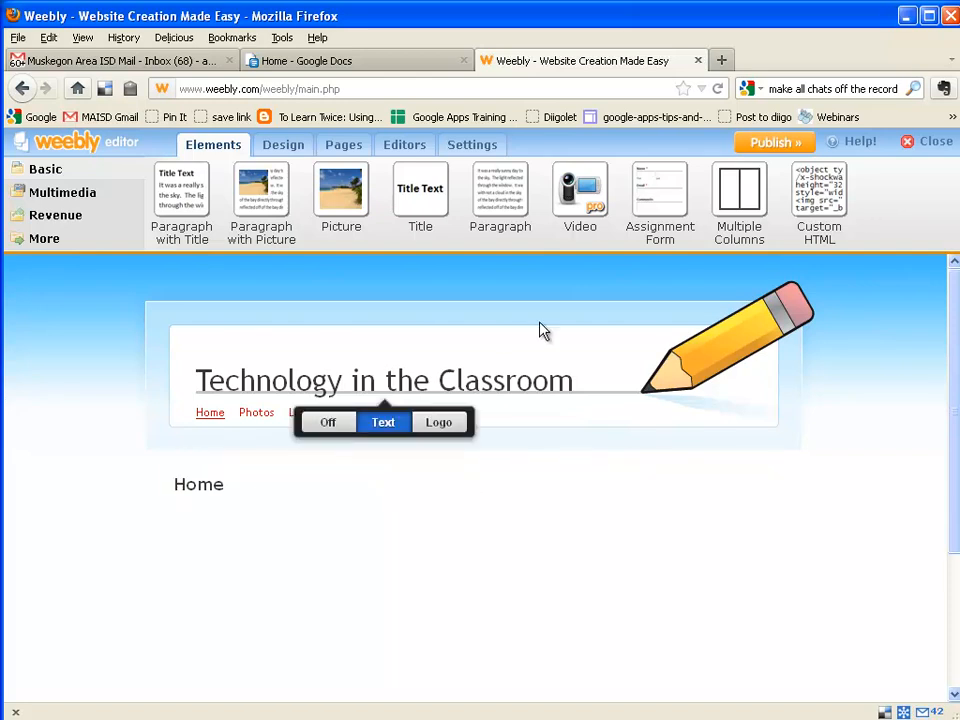
- Place a Title element on the Photos page and set its text to Photos
{"action": "left_click", "coordinate": [256, 420]}
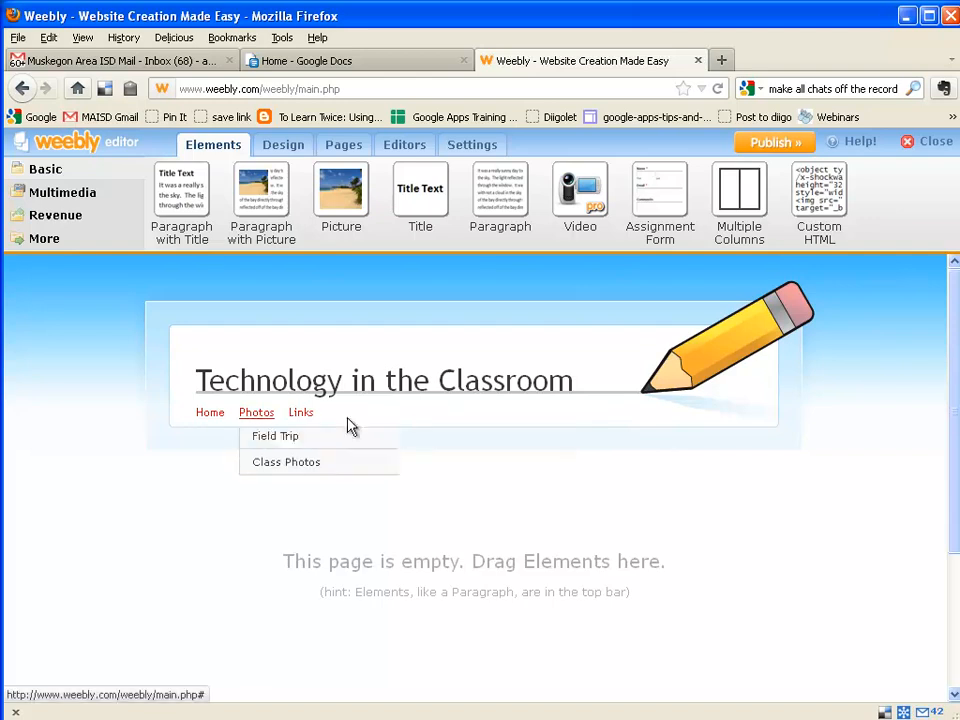
{"action": "left_click_drag", "start_coordinate": [427, 188], "coordinate": [246, 493]}
{"action": "left_click", "coordinate": [222, 486]}
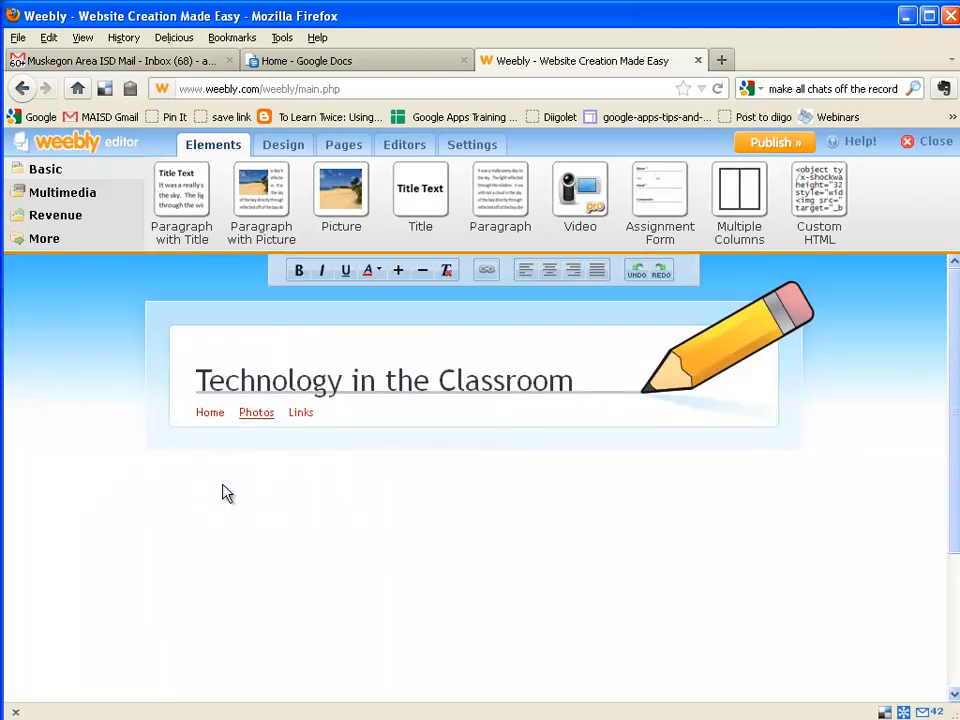
{"action": "type", "text": "Photos"}
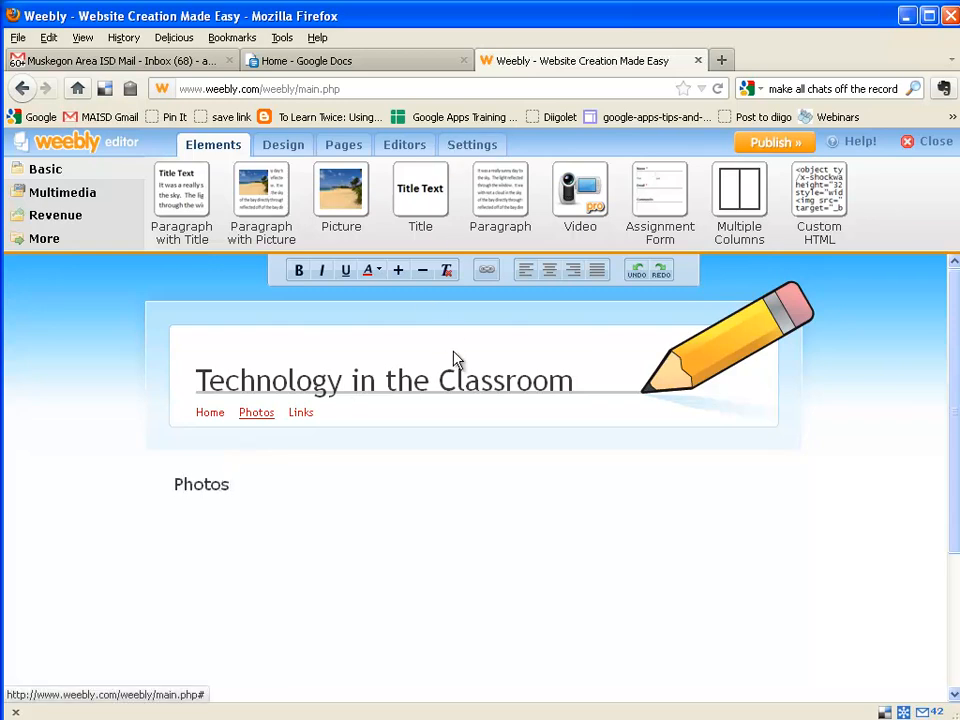
{"action": "left_click", "coordinate": [864, 439]}
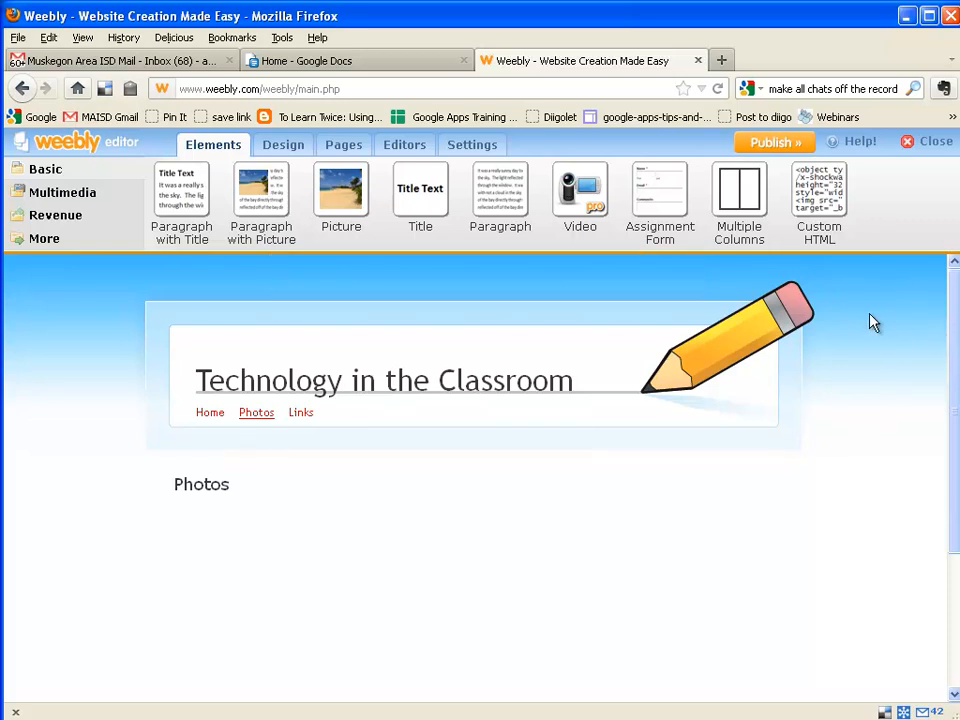
- Place a Title element on the Links page, set its text to Links, and check the Home and Photos pages
{"action": "left_click", "coordinate": [307, 416]}
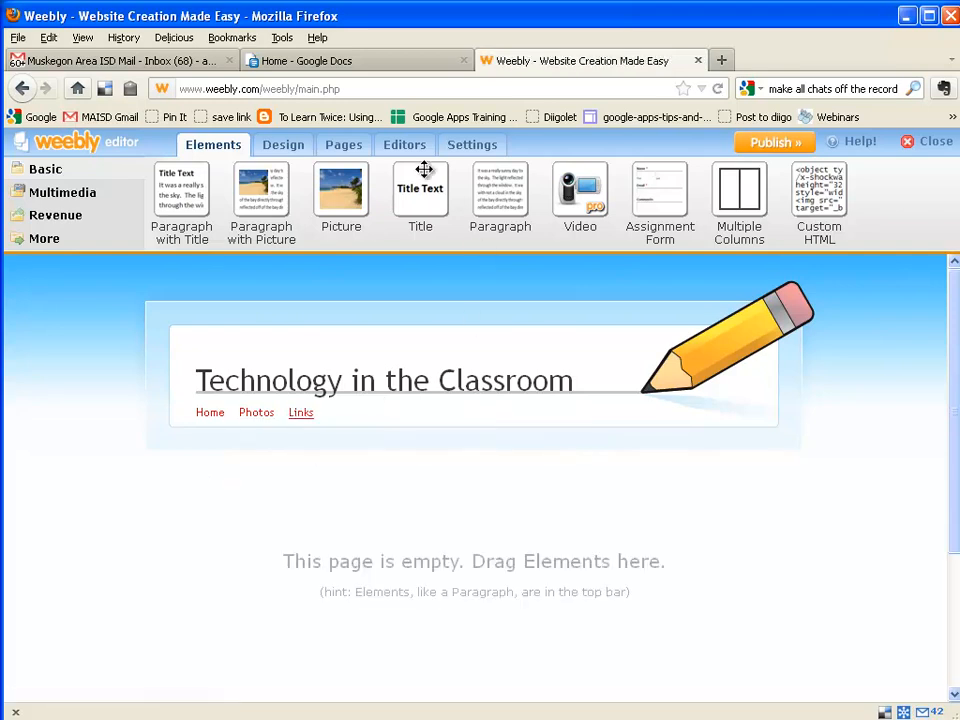
{"action": "left_click_drag", "start_coordinate": [422, 189], "coordinate": [229, 489]}
{"action": "left_click", "coordinate": [230, 492]}
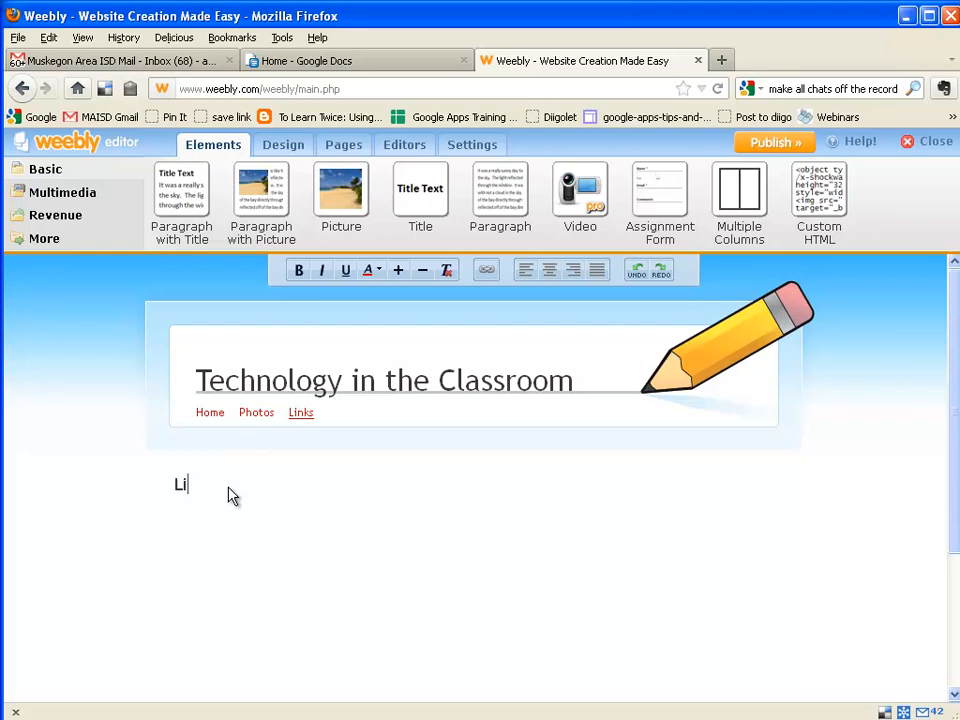
{"action": "left_click", "coordinate": [465, 583]}
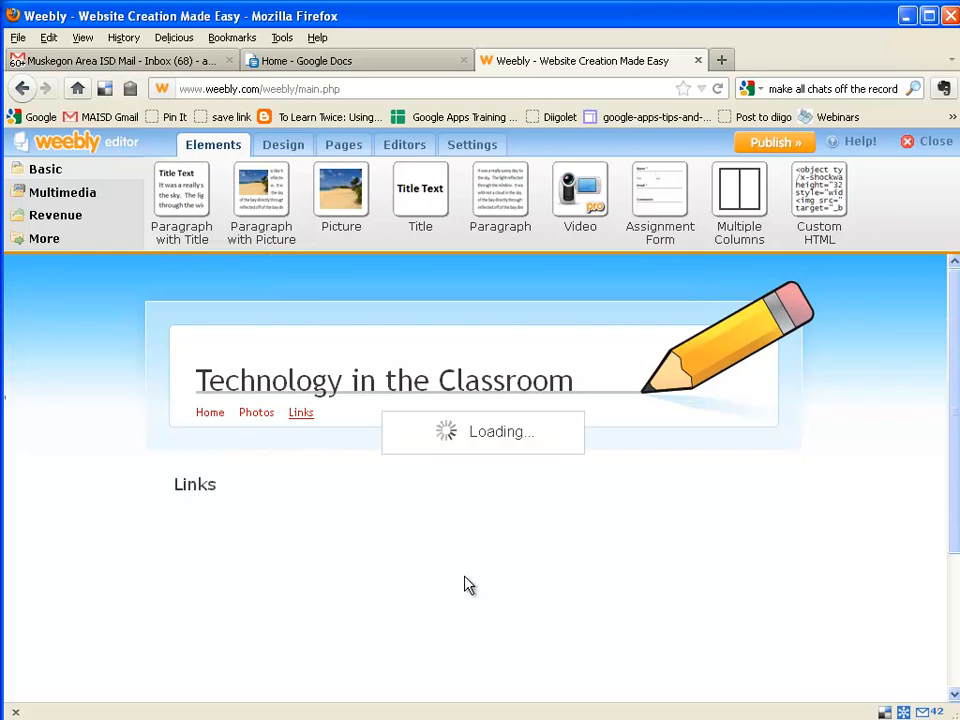
{"action": "left_click", "coordinate": [213, 415]}
{"action": "left_click", "coordinate": [256, 414]}
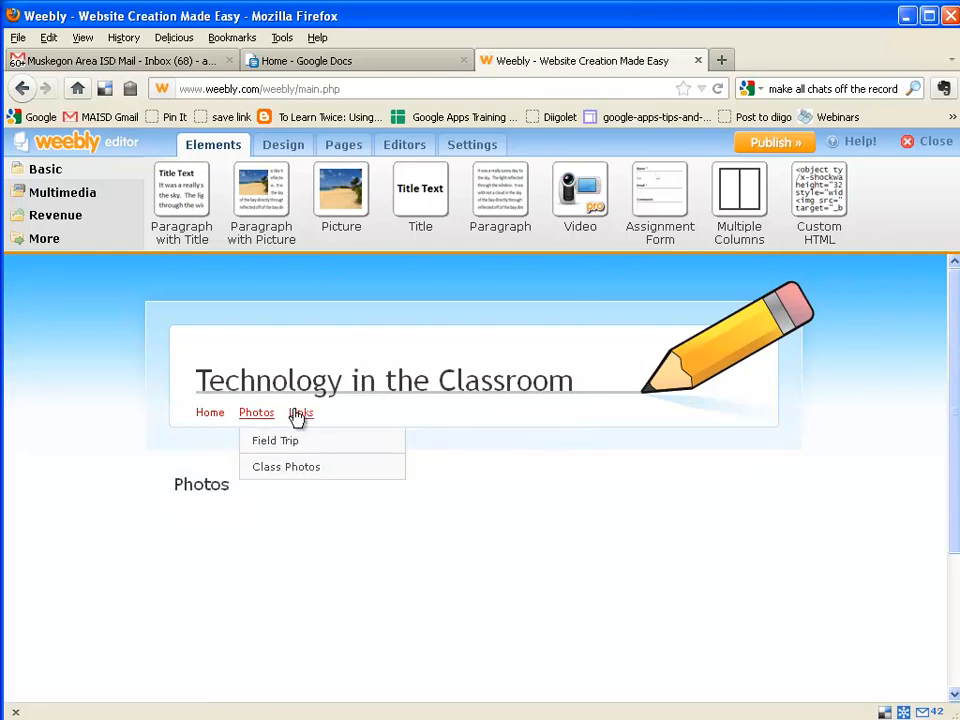
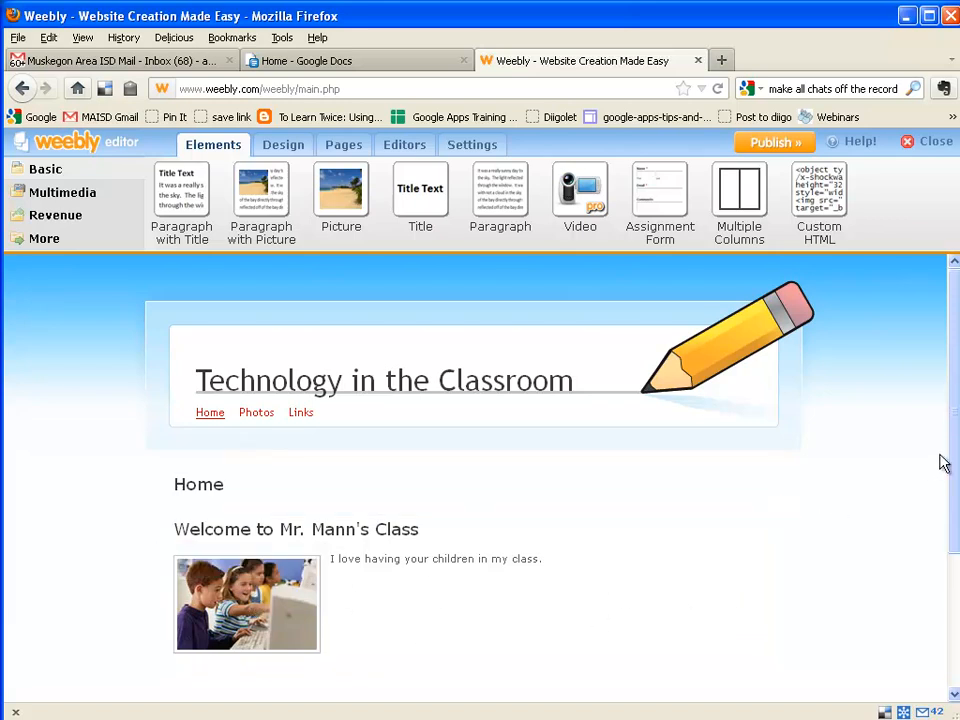
- Add a caption to the picture on the Home page naming the two children on the computer, and save it
{"action": "left_click_drag", "start_coordinate": [949, 456], "coordinate": [952, 545]}
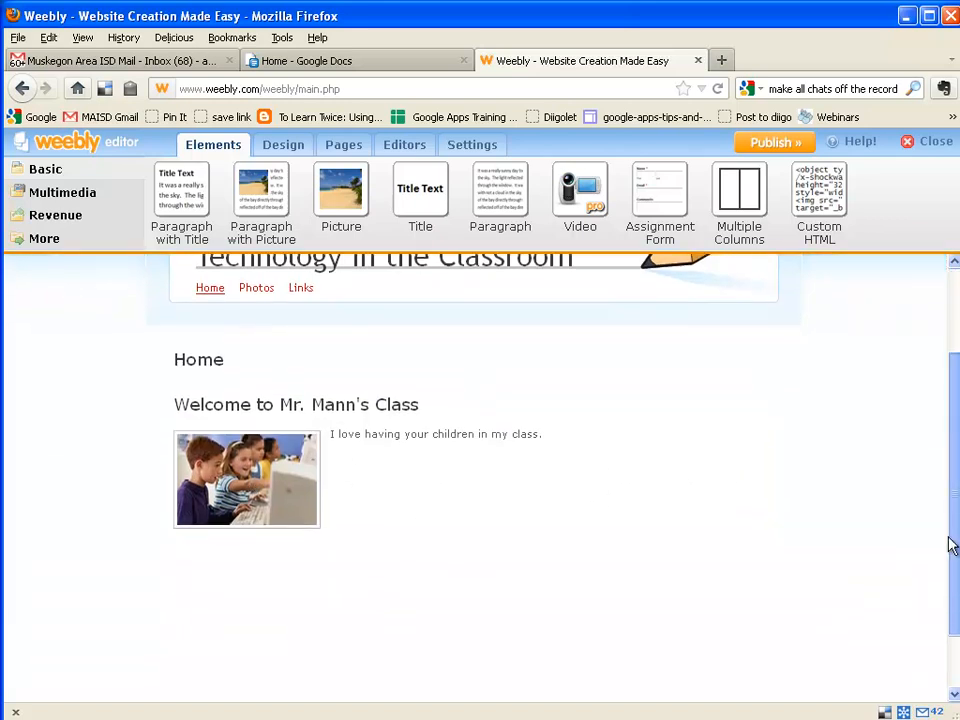
{"action": "left_click", "coordinate": [240, 488]}
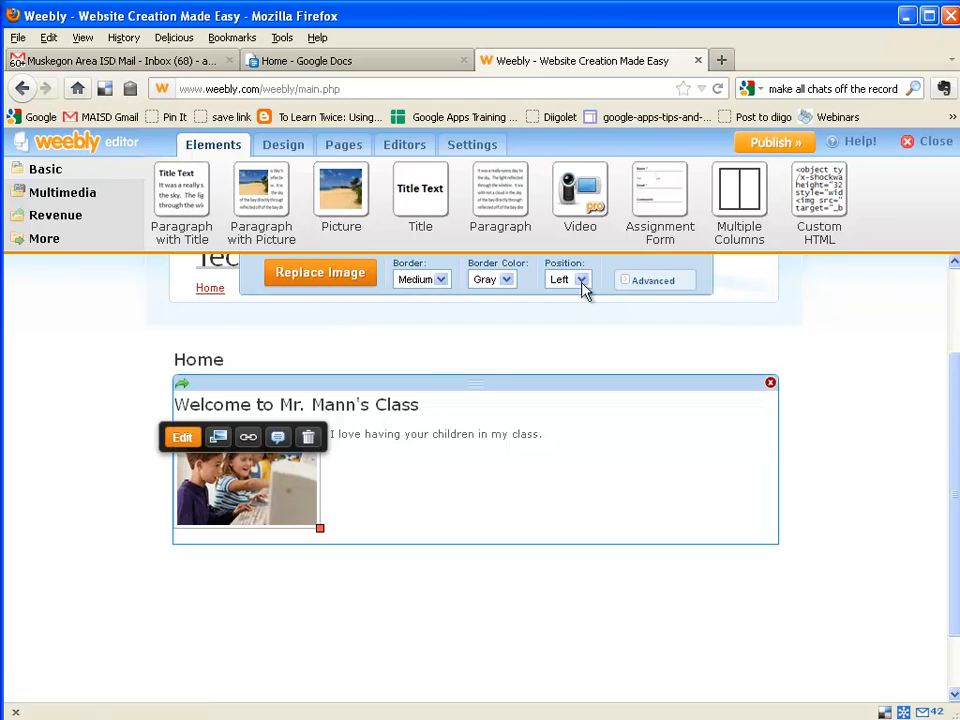
{"action": "left_click", "coordinate": [277, 440]}
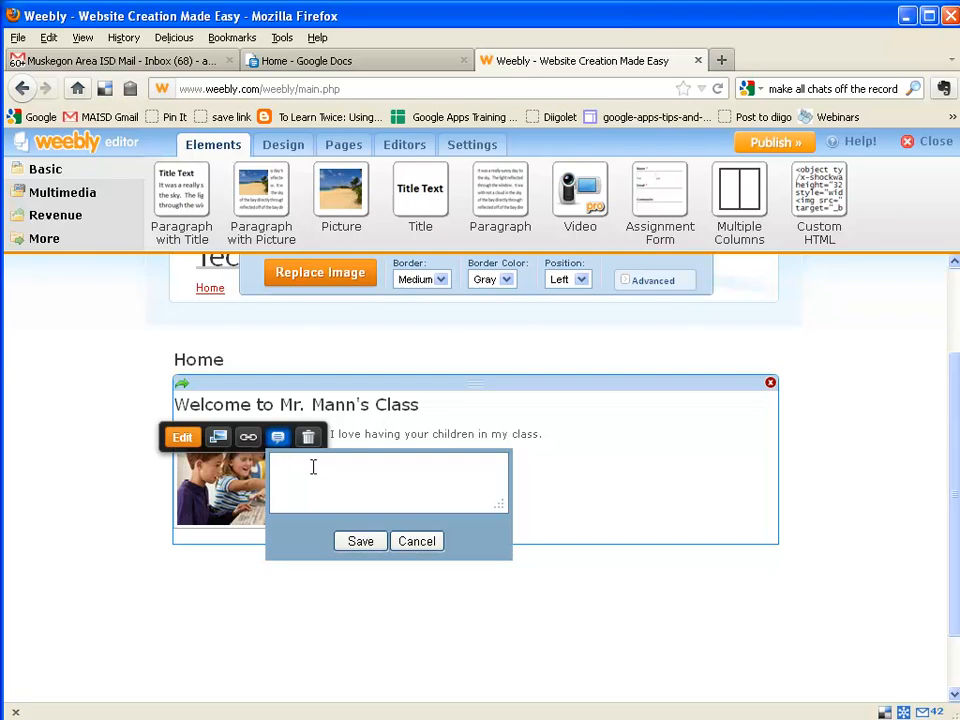
{"action": "type", "text": "Josh and Sue on the computer"}
{"action": "left_click", "coordinate": [358, 545]}
- Enlarge the captioned classroom picture on the Home page slightly, keeping its proportions
{"action": "left_click", "coordinate": [178, 448]}
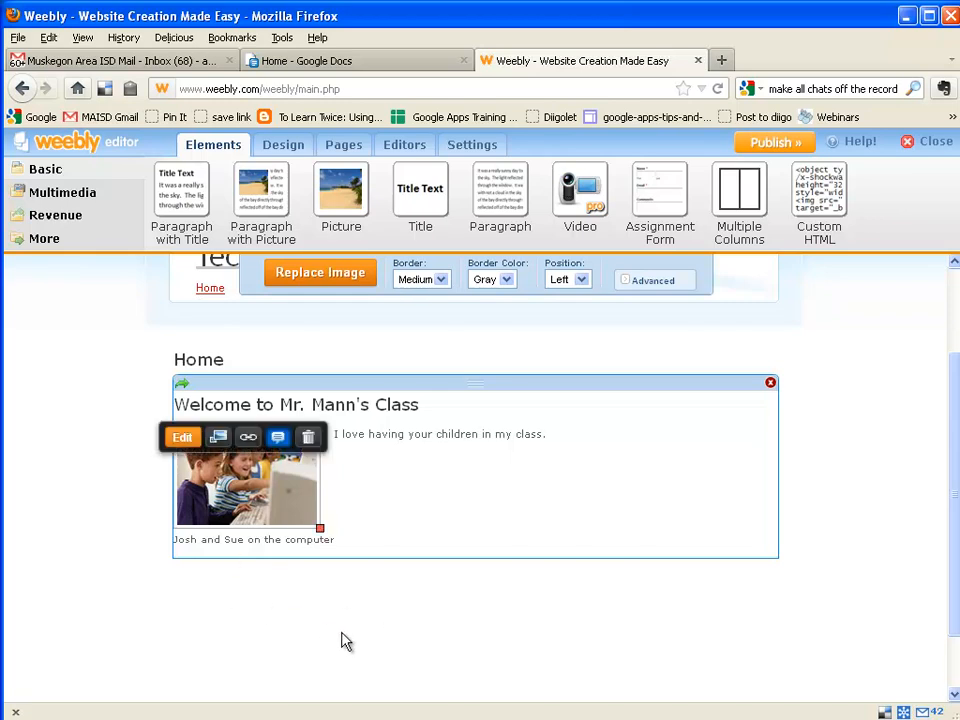
{"action": "left_click_drag", "start_coordinate": [319, 527], "coordinate": [351, 549]}
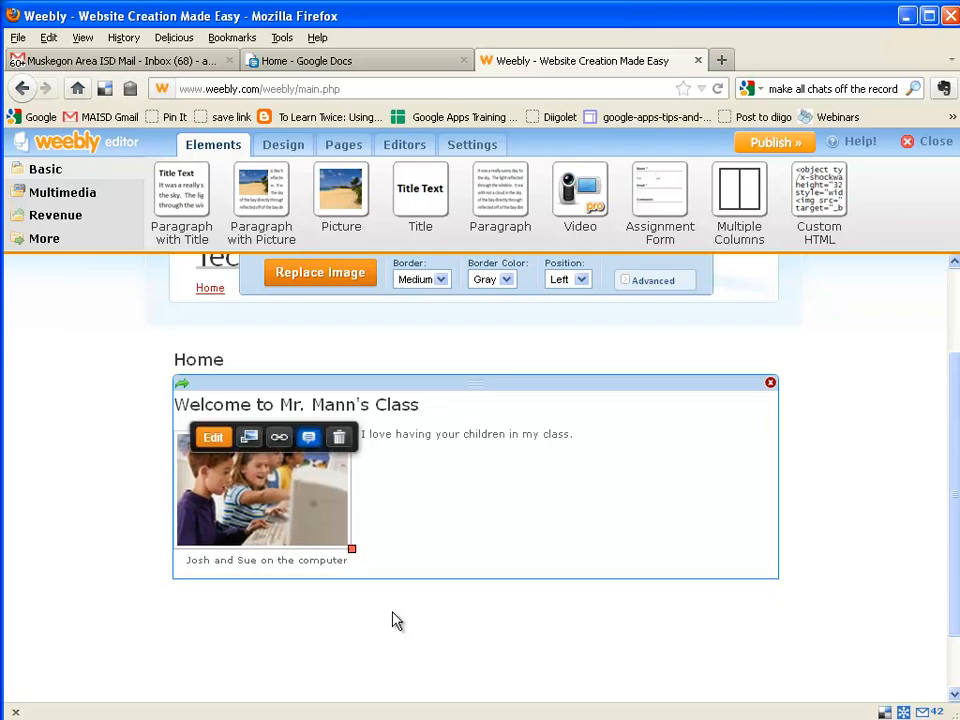
{"action": "left_click", "coordinate": [394, 621]}
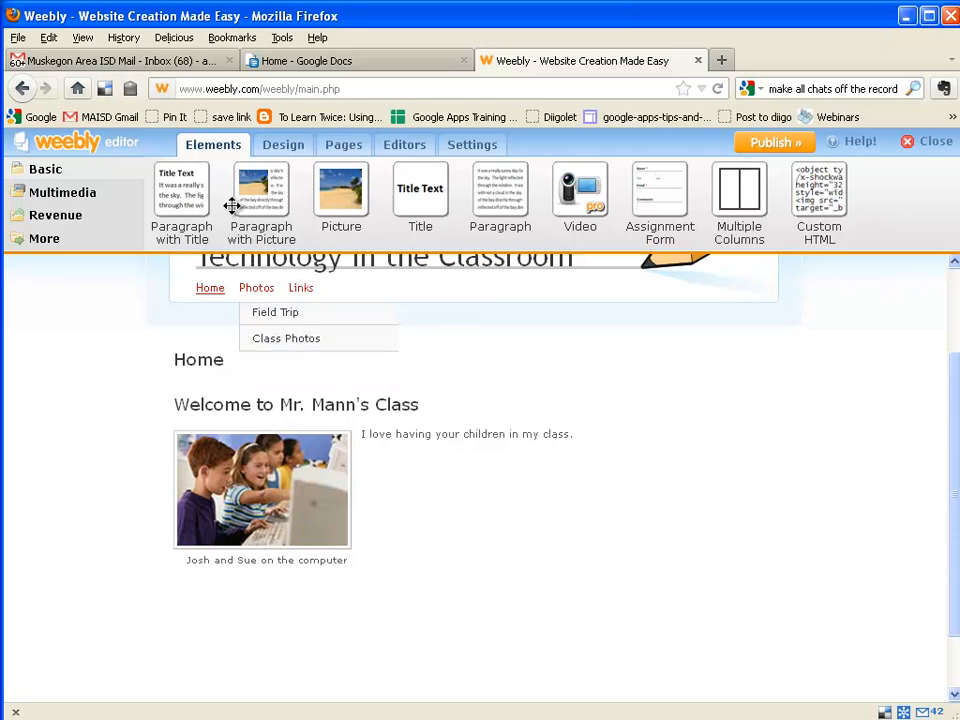
- Place a Paragraph element below the Links title and enter Discovery Education Site and Utah Education Network on separate lines
{"action": "mouse_move", "coordinate": [484, 263]}
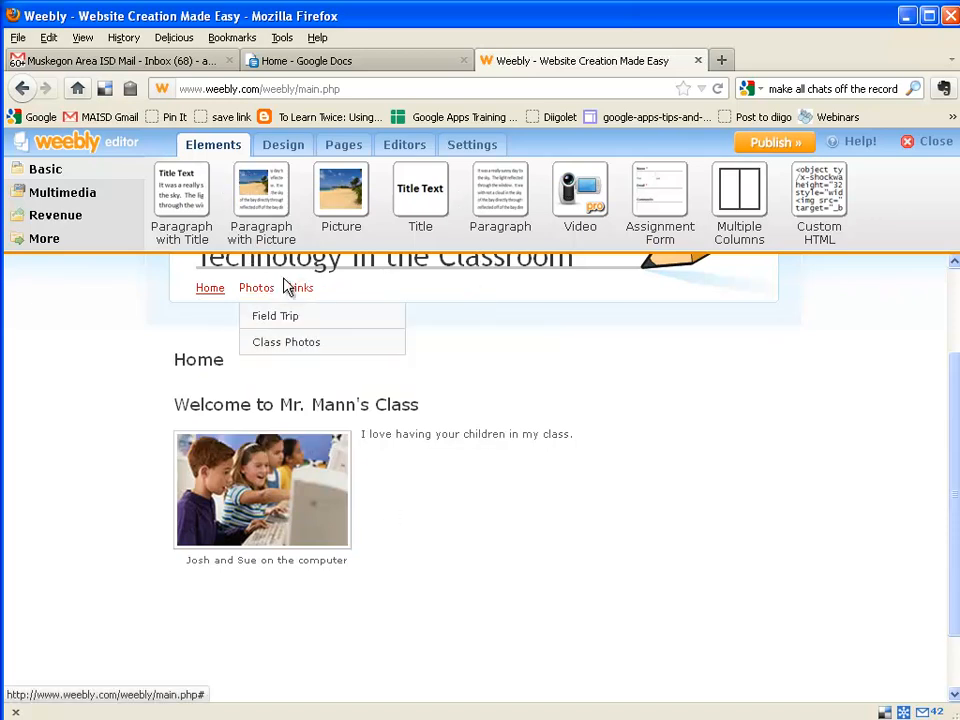
{"action": "left_click", "coordinate": [301, 289]}
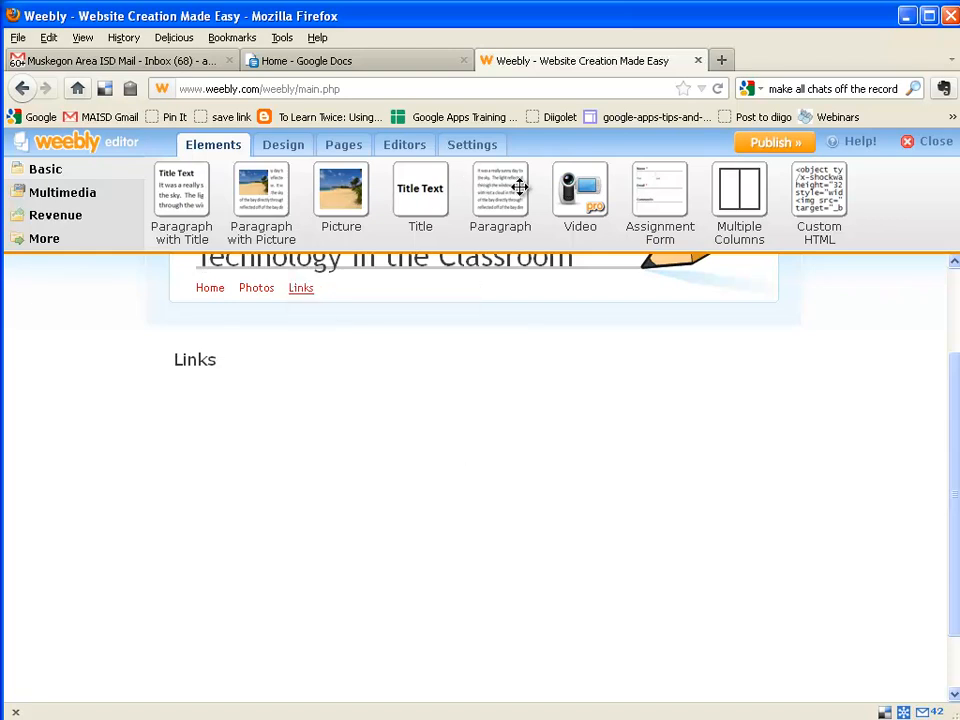
{"action": "left_click_drag", "start_coordinate": [505, 184], "coordinate": [276, 441]}
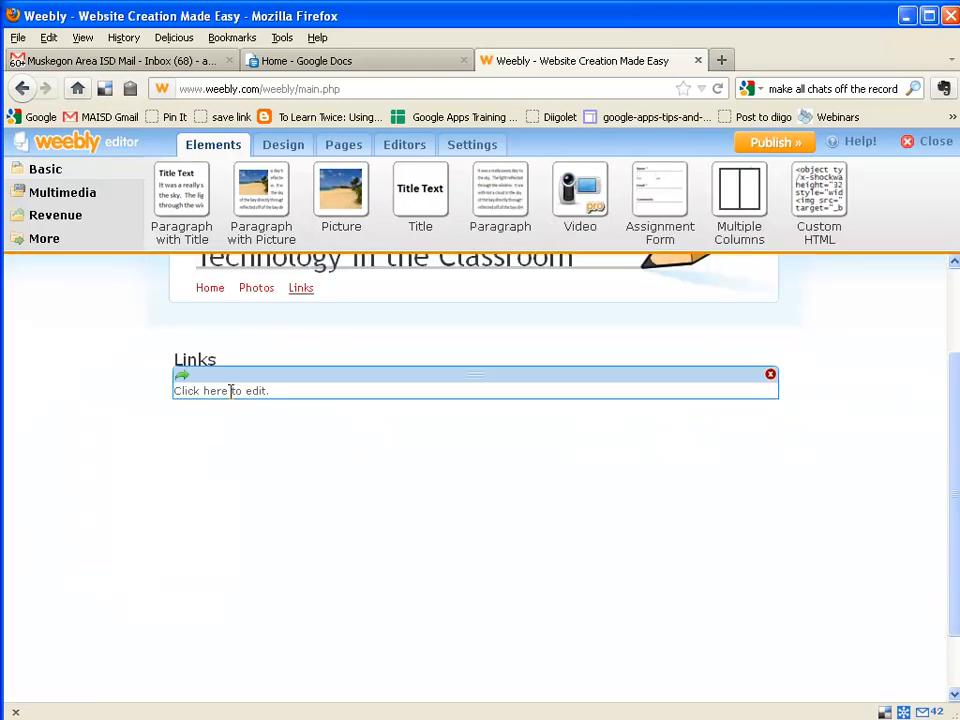
{"action": "left_click", "coordinate": [230, 391]}
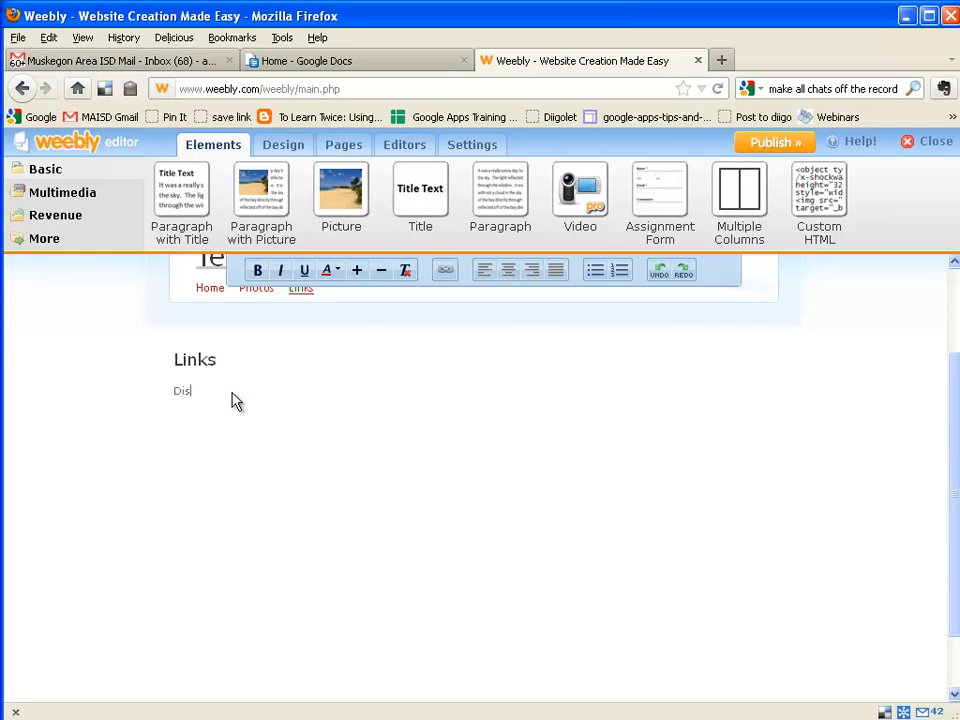
{"action": "type", "text": "Discovery"}
{"action": "type", "text": "arn"}
{"action": "type", "text": "ducation Site"}
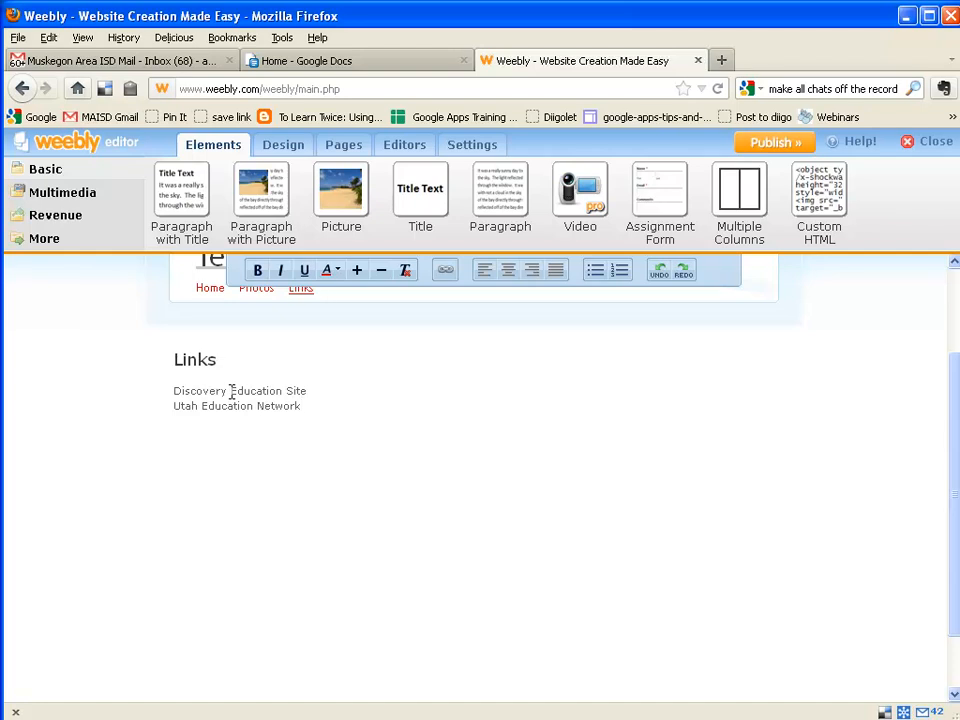
{"action": "left_click", "coordinate": [324, 437]}
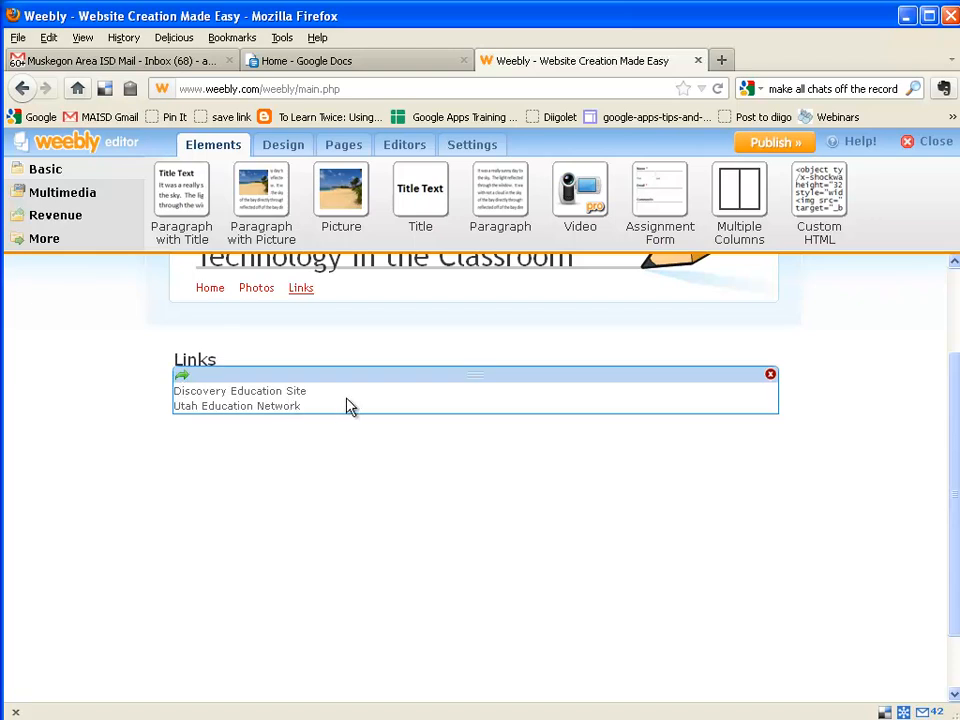
- Format the Discovery Education Site and Utah Education Network lines as a bulleted list
{"action": "left_click", "coordinate": [332, 413]}
{"action": "left_click_drag", "start_coordinate": [332, 413], "coordinate": [156, 399]}
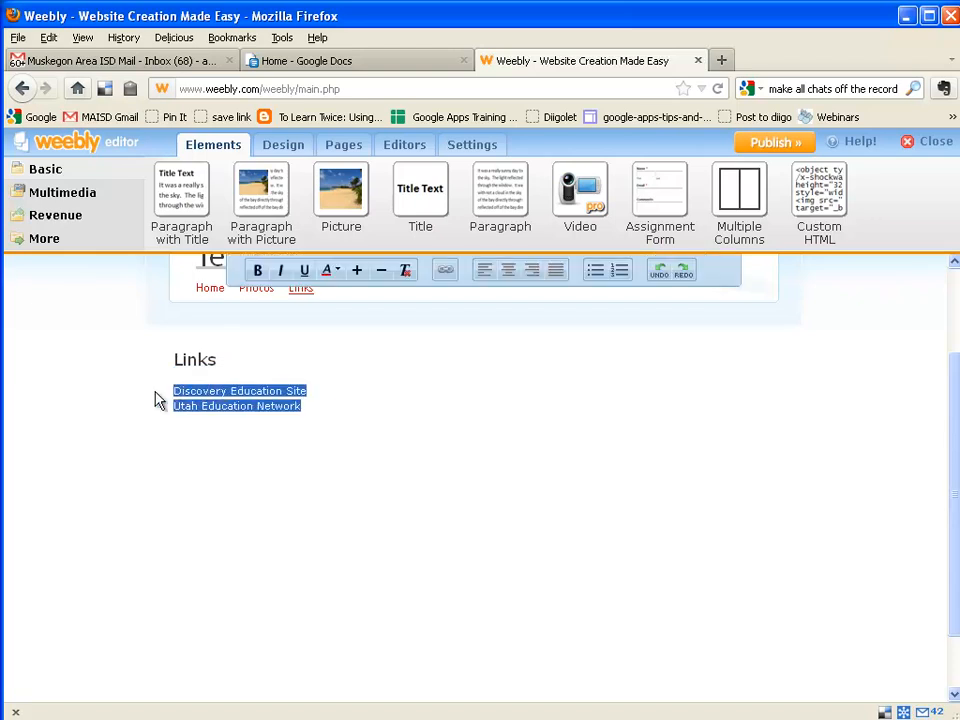
{"action": "left_click", "coordinate": [595, 272]}
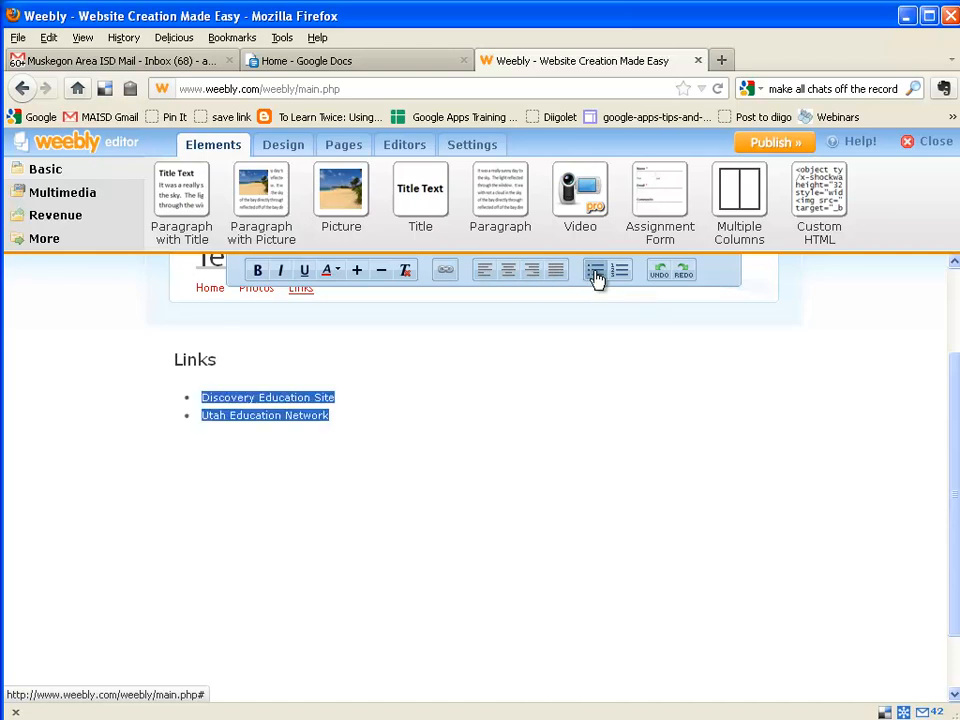
{"action": "left_click", "coordinate": [477, 433]}
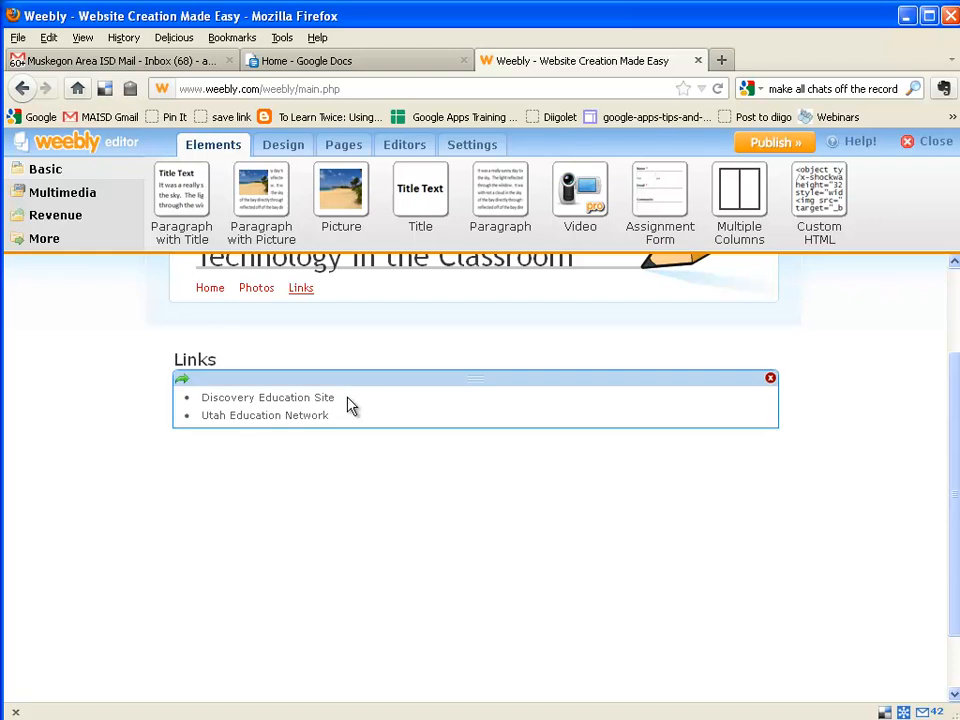
- Start a website URL link on the Discovery Education Site text and set it to open in a new window
{"action": "left_click", "coordinate": [349, 405]}
{"action": "left_click_drag", "start_coordinate": [349, 405], "coordinate": [203, 397]}
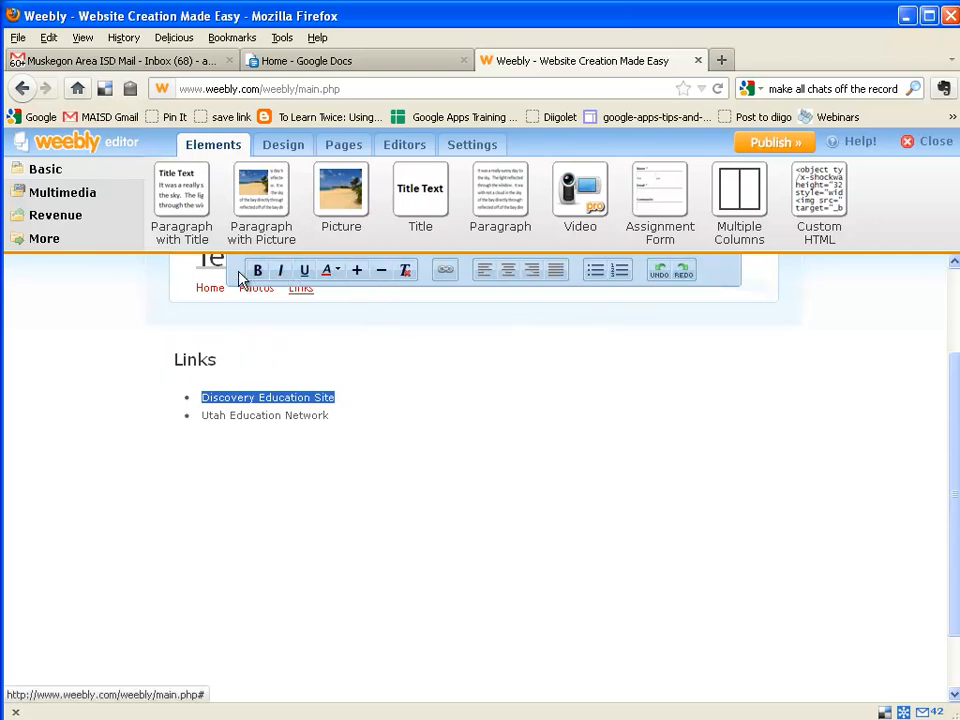
{"action": "left_click", "coordinate": [449, 275]}
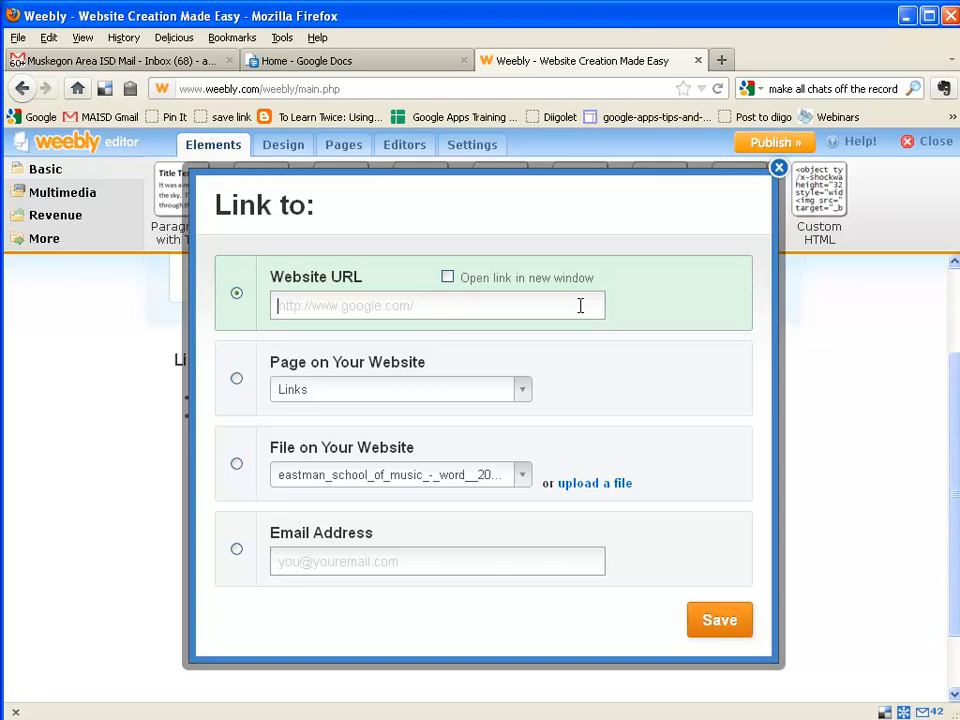
{"action": "left_click", "coordinate": [447, 277]}
{"action": "left_click", "coordinate": [498, 306]}
{"action": "left_click", "coordinate": [723, 63]}
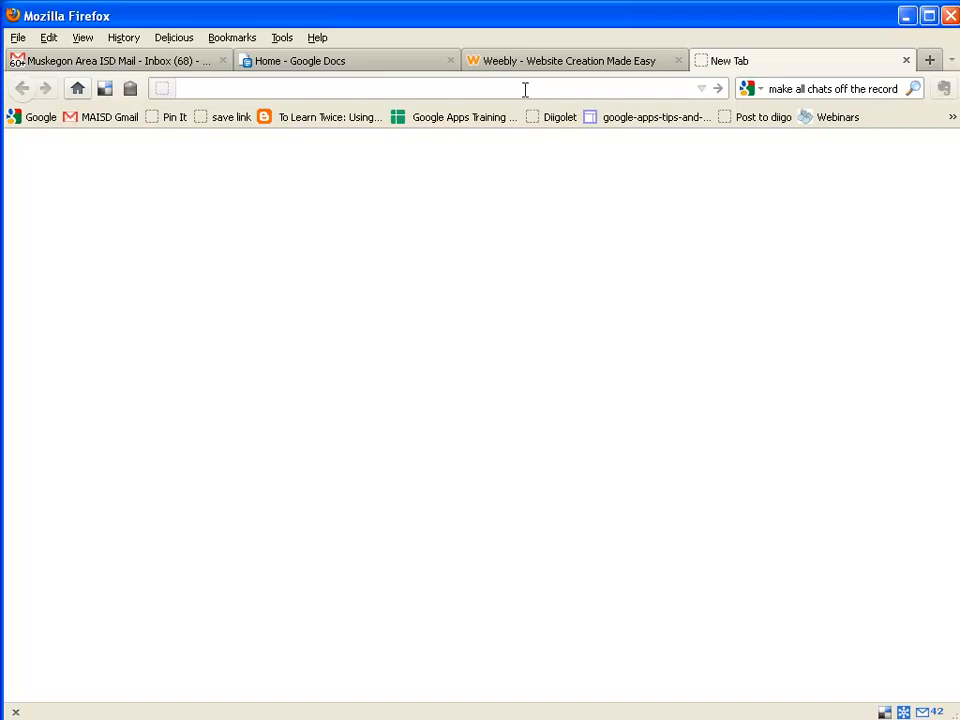
{"action": "type", "text": "dis"}
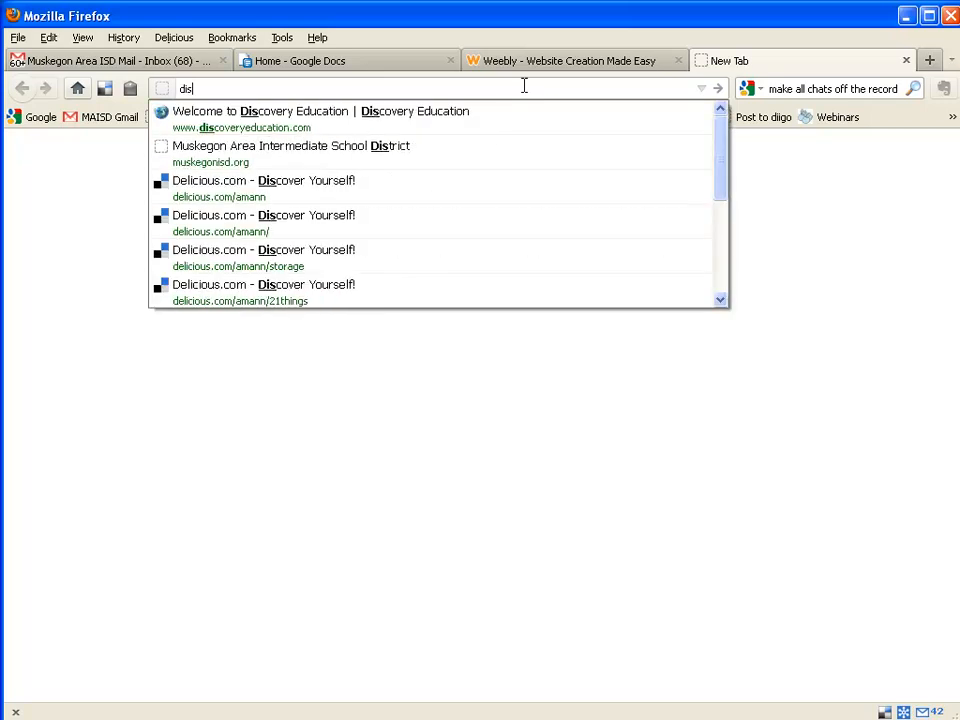
{"action": "left_click", "coordinate": [467, 127]}
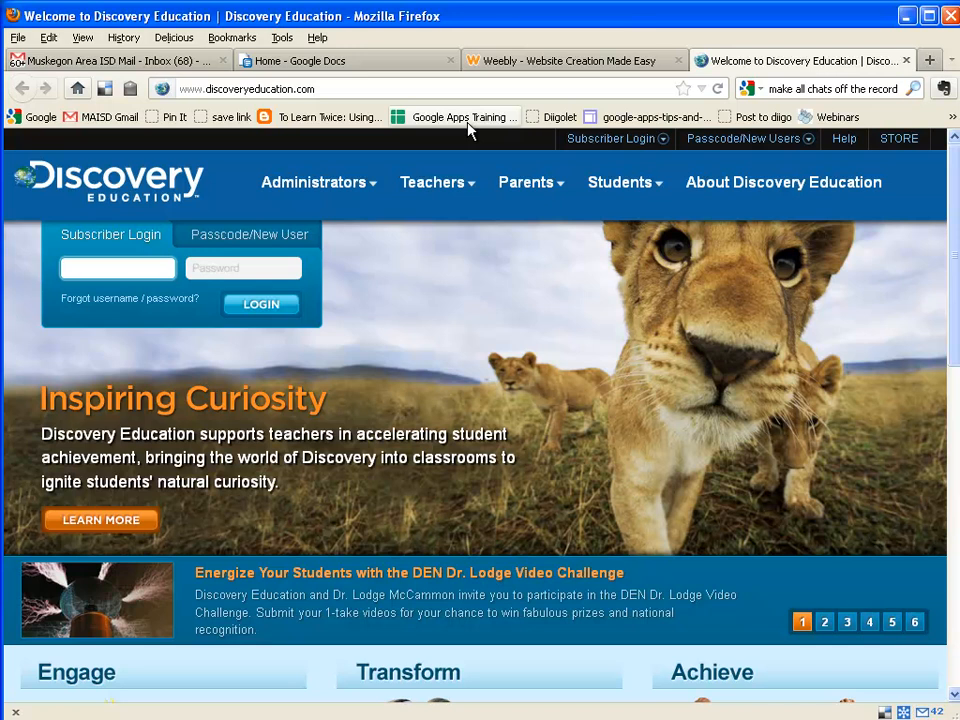
{"action": "left_click", "coordinate": [335, 88]}
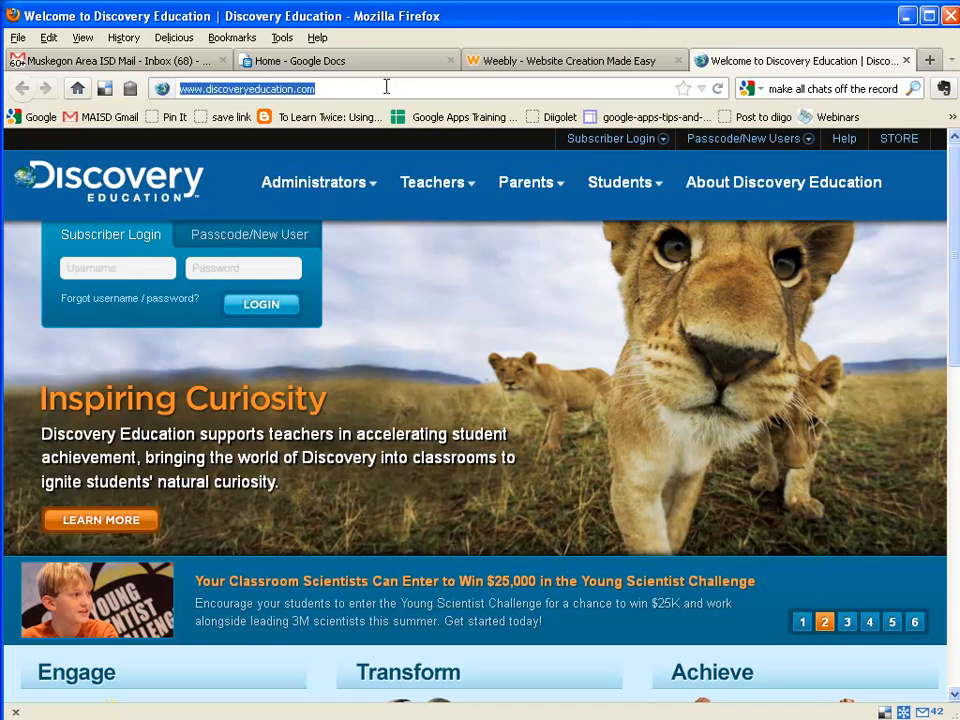
{"action": "right_click", "coordinate": [281, 90]}
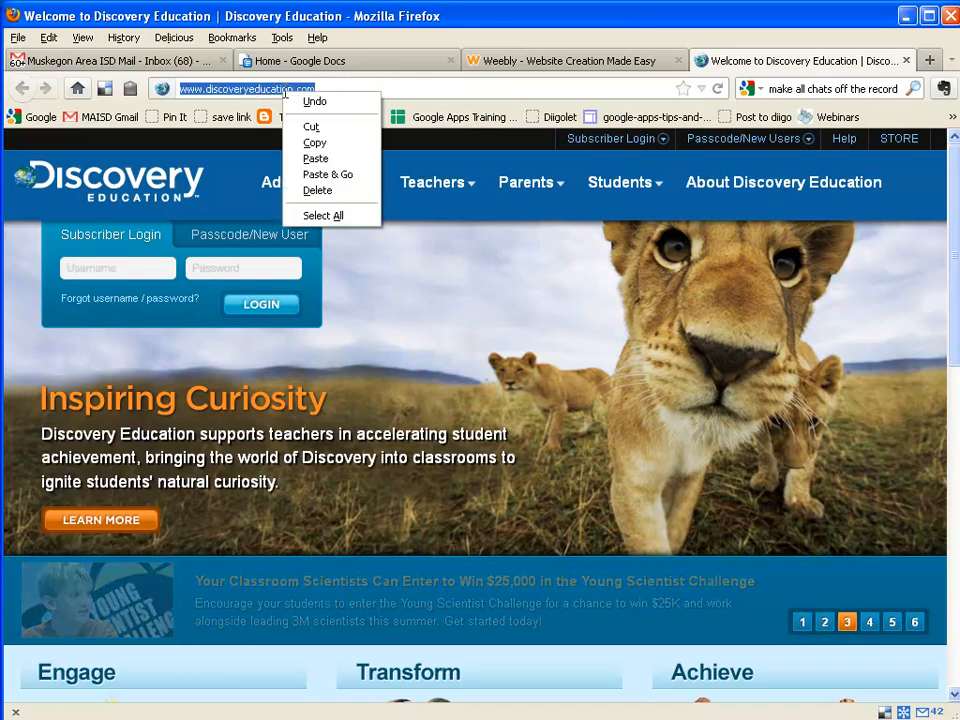
{"action": "left_click", "coordinate": [315, 141]}
{"action": "left_click", "coordinate": [560, 60]}
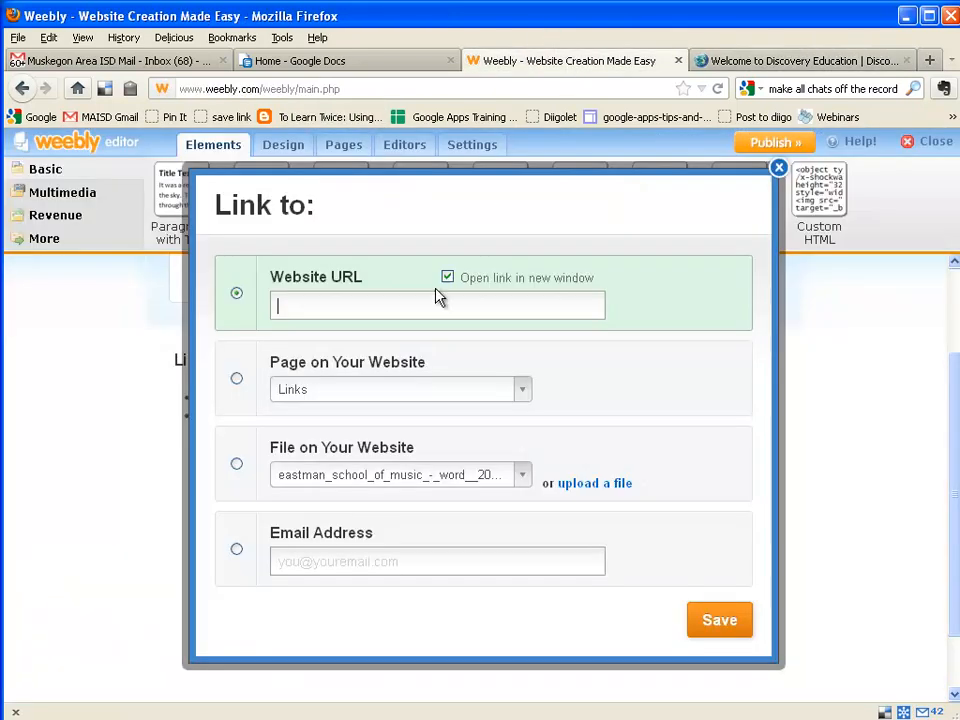
{"action": "right_click", "coordinate": [366, 296]}
{"action": "left_click", "coordinate": [430, 366]}
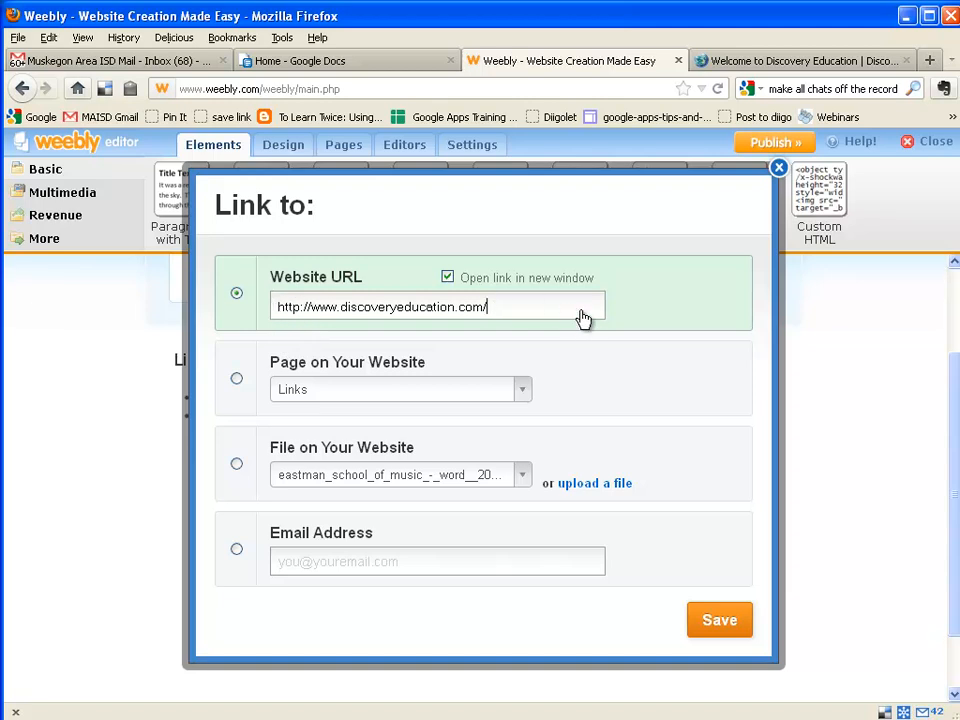
{"action": "left_click", "coordinate": [720, 621]}
{"action": "left_click", "coordinate": [535, 401]}
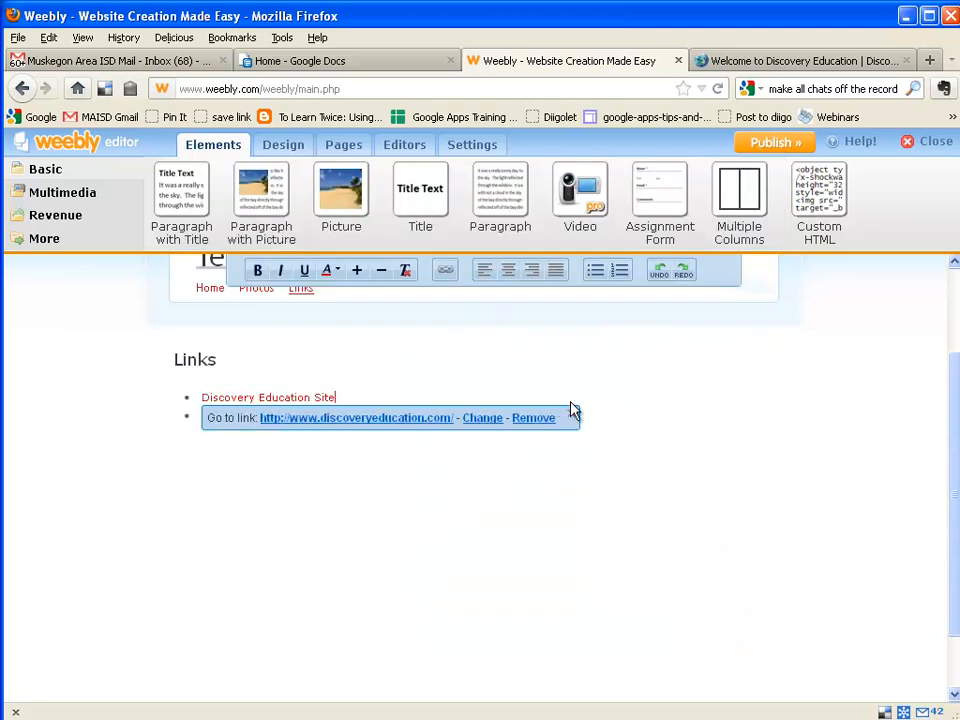
{"action": "left_click", "coordinate": [390, 490]}
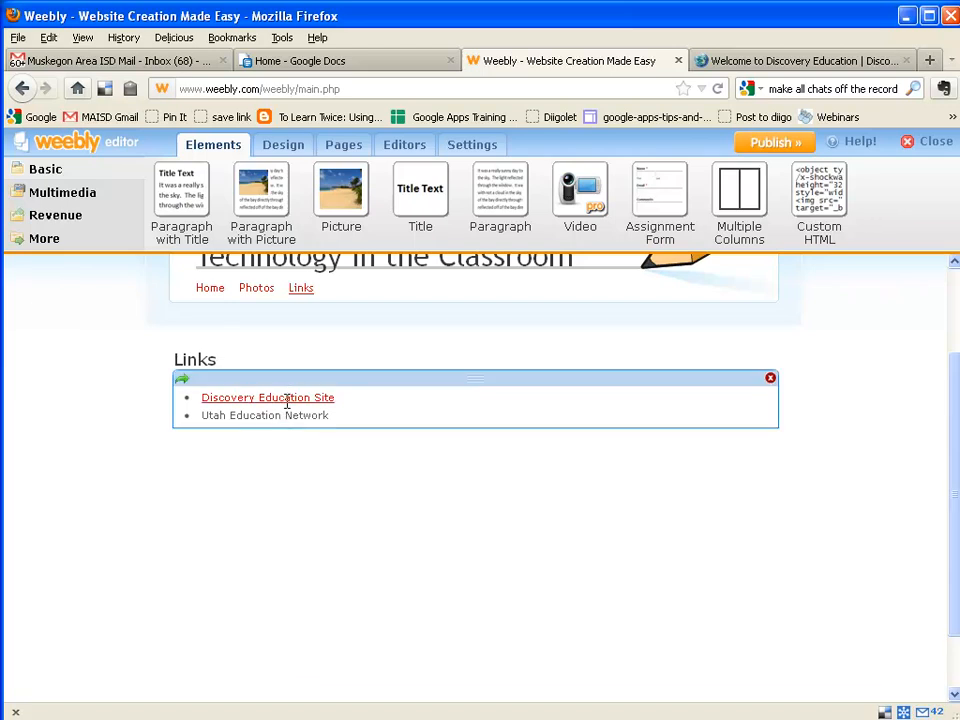
{"action": "left_click", "coordinate": [765, 62]}
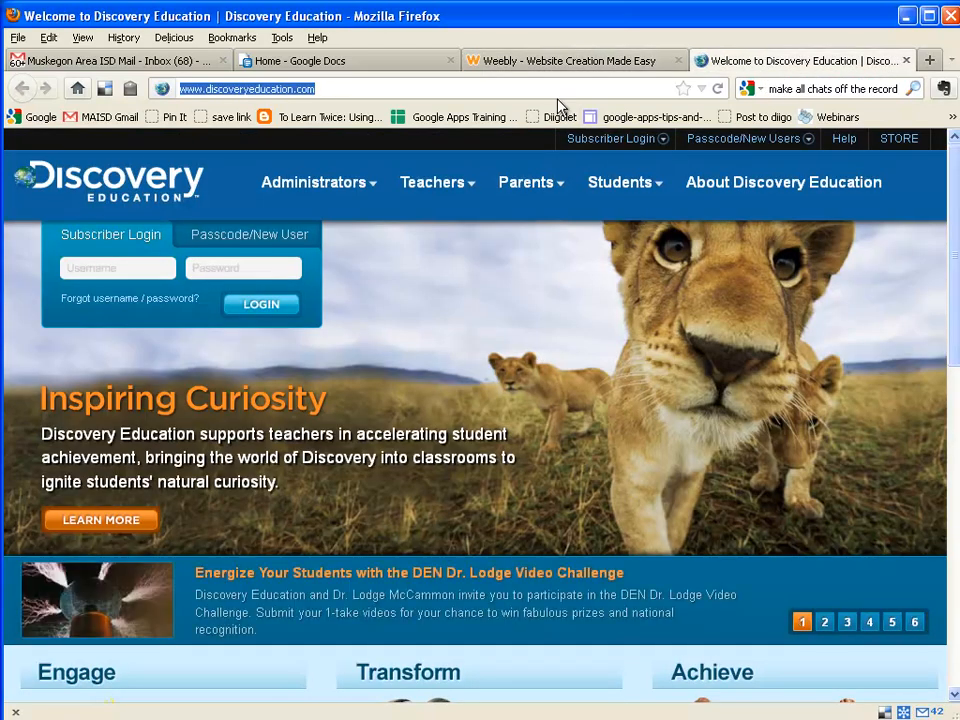
{"action": "type", "text": "ue"}
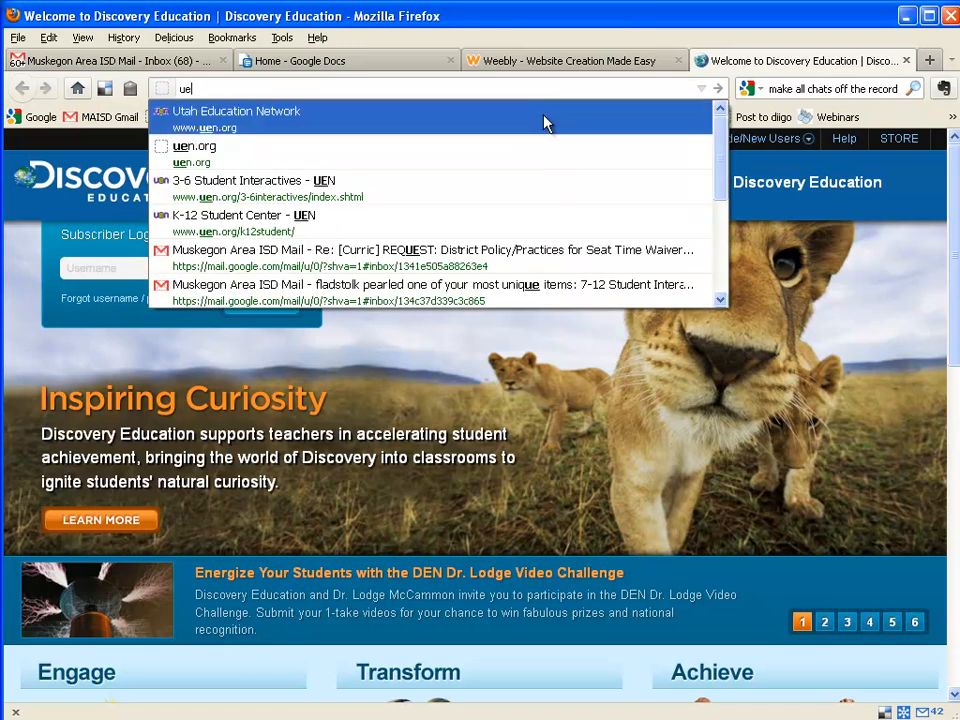
{"action": "left_click", "coordinate": [548, 120]}
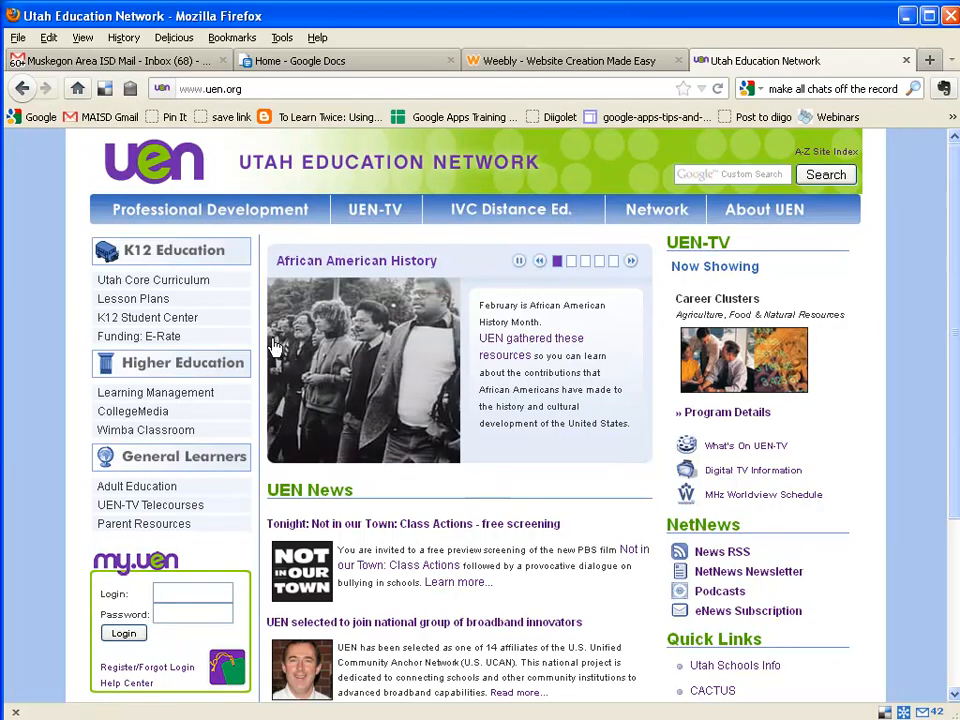
{"action": "left_click", "coordinate": [162, 319]}
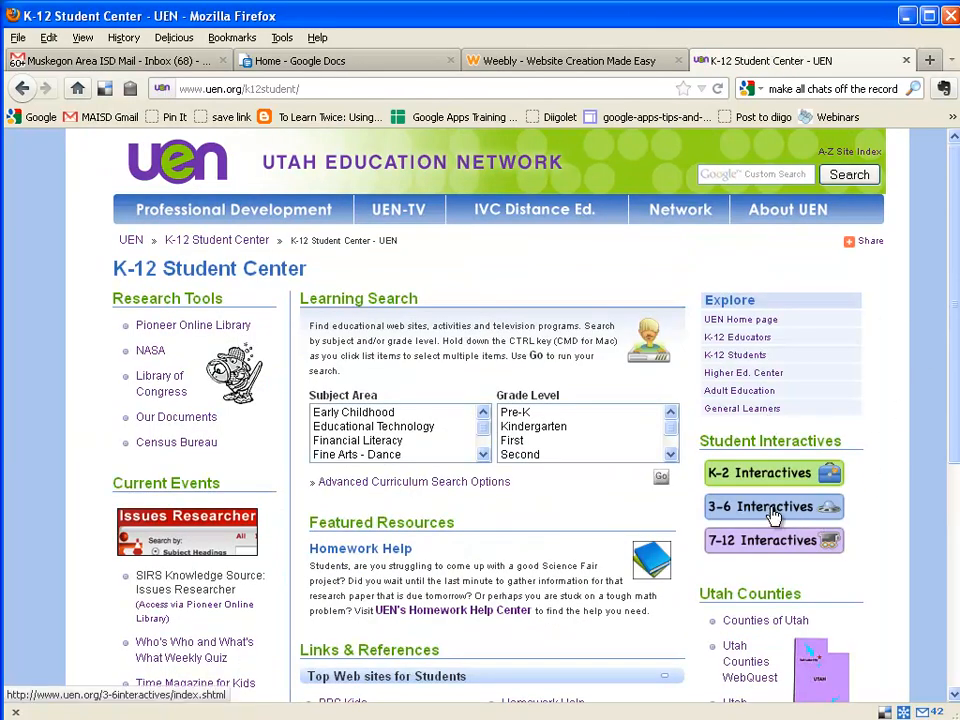
{"action": "left_click", "coordinate": [773, 516]}
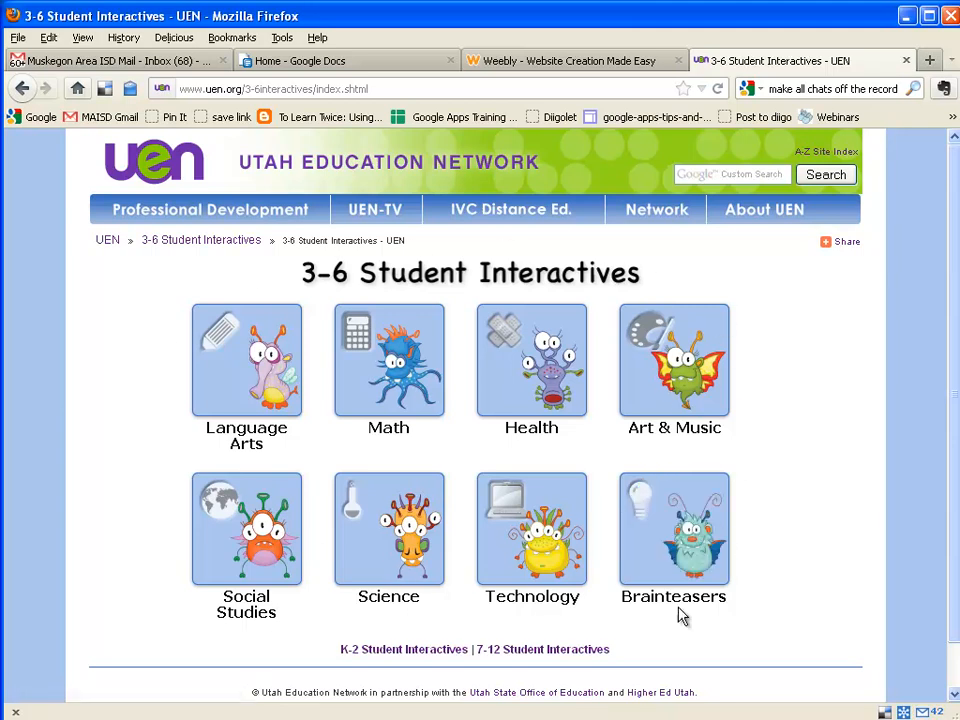
- Look through the Brainteasers games for grades 3-6 and return to the 3-6 Student Interactives page
{"action": "left_click", "coordinate": [657, 522]}
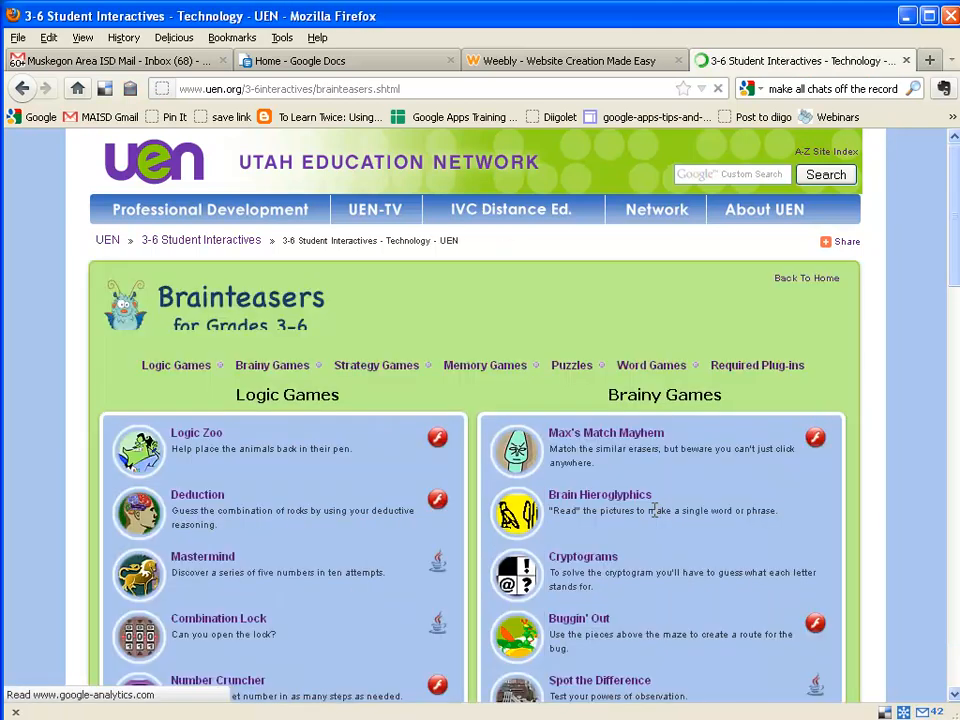
{"action": "scroll", "coordinate": [658, 516], "scroll_direction": "down", "scroll_amount": 5}
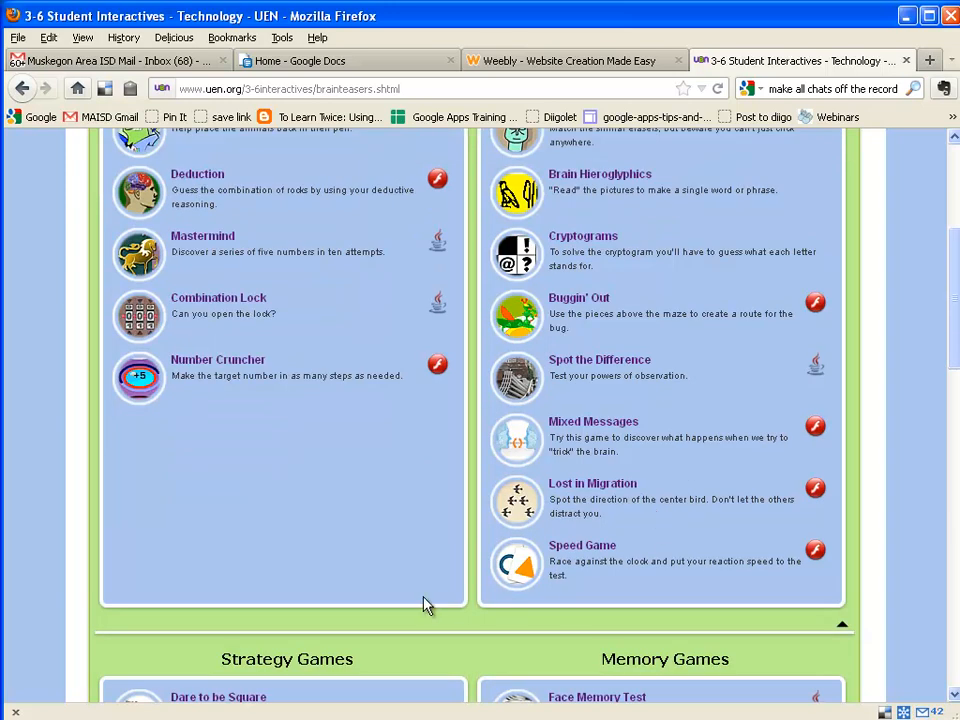
{"action": "scroll", "coordinate": [427, 605], "scroll_direction": "up", "scroll_amount": 5}
{"action": "left_click", "coordinate": [22, 90]}
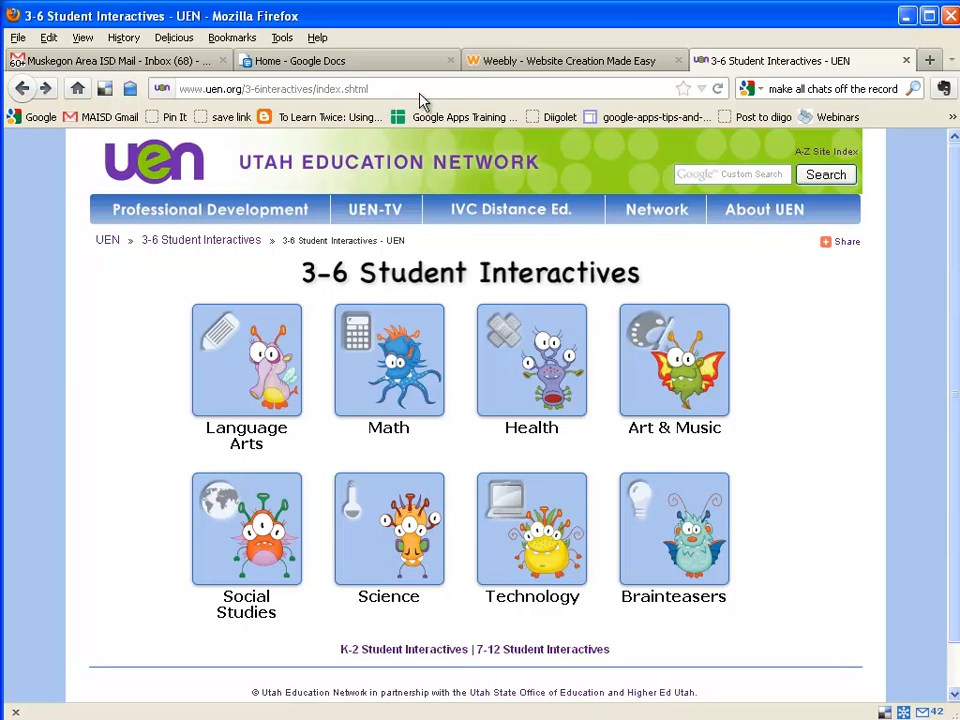
- Copy the web address of the 3-6 Student Interactives page
{"action": "left_click", "coordinate": [284, 88]}
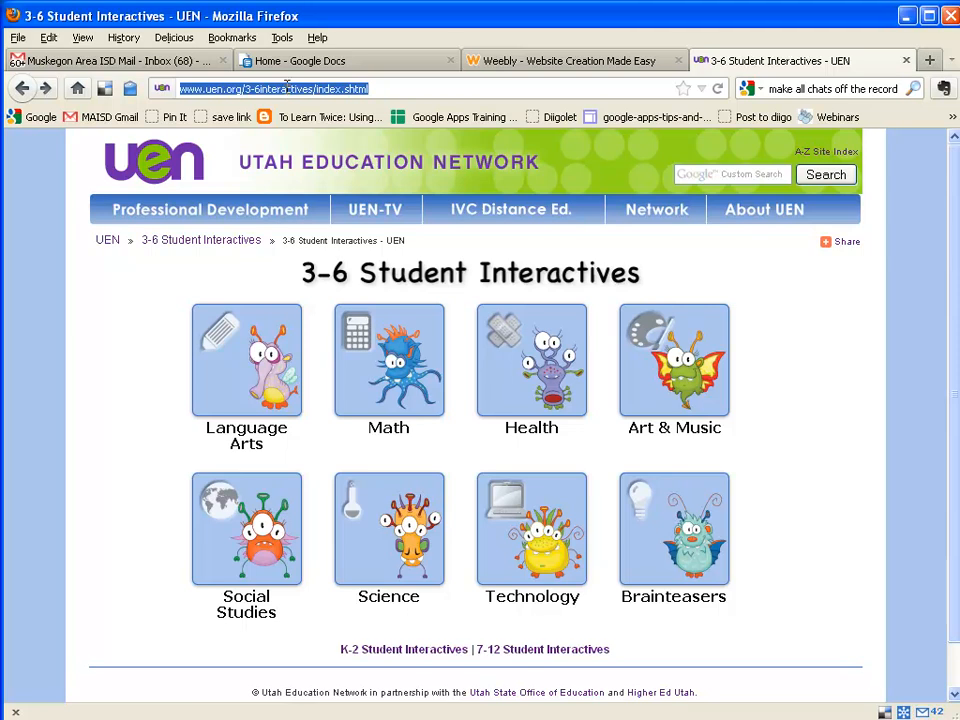
{"action": "right_click", "coordinate": [287, 87]}
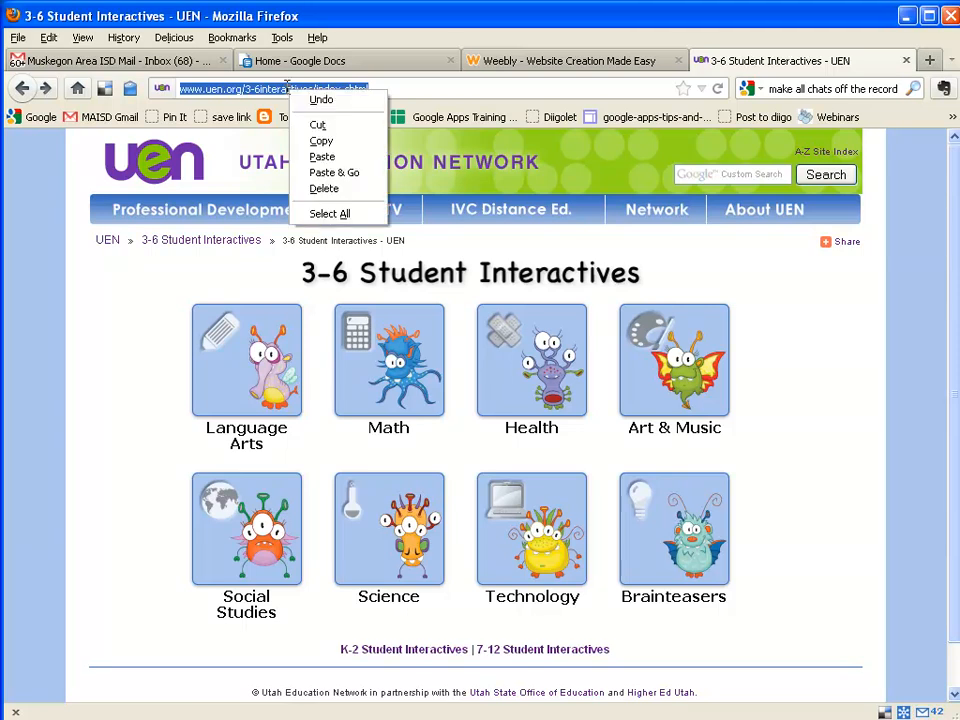
{"action": "left_click", "coordinate": [335, 147]}
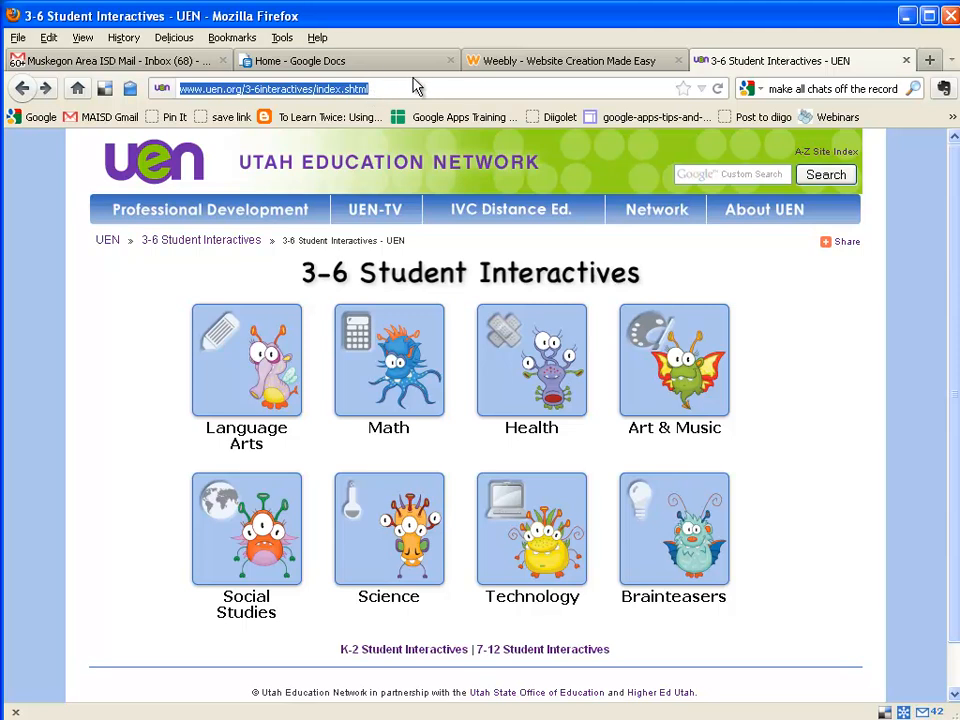
{"action": "left_click", "coordinate": [410, 91]}
{"action": "left_click_drag", "start_coordinate": [474, 89], "coordinate": [157, 92]}
{"action": "right_click", "coordinate": [262, 90]}
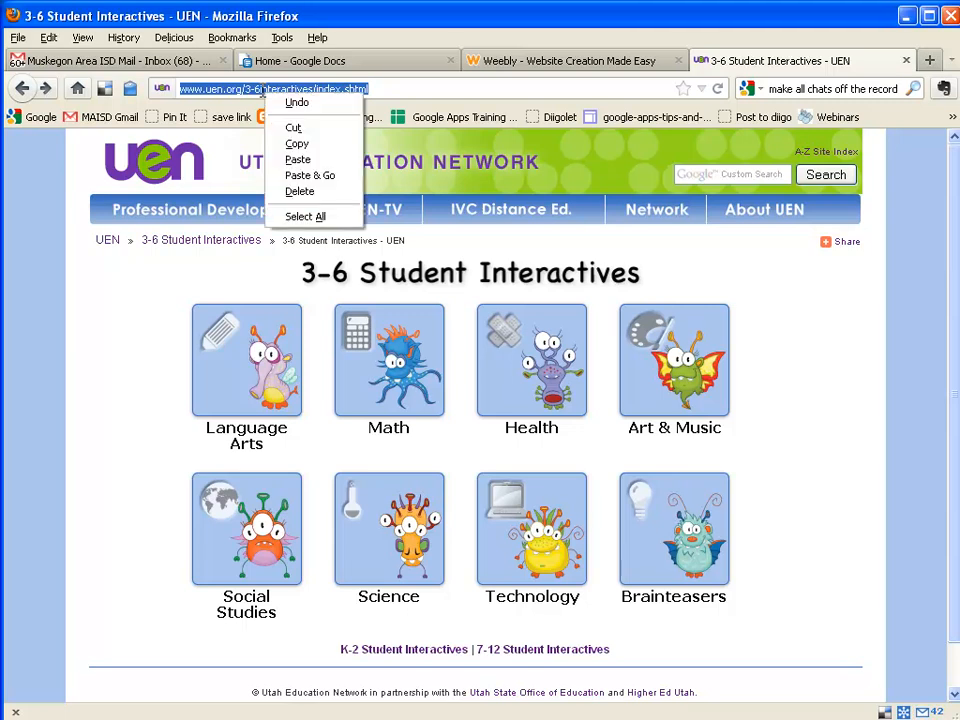
{"action": "left_click", "coordinate": [297, 146]}
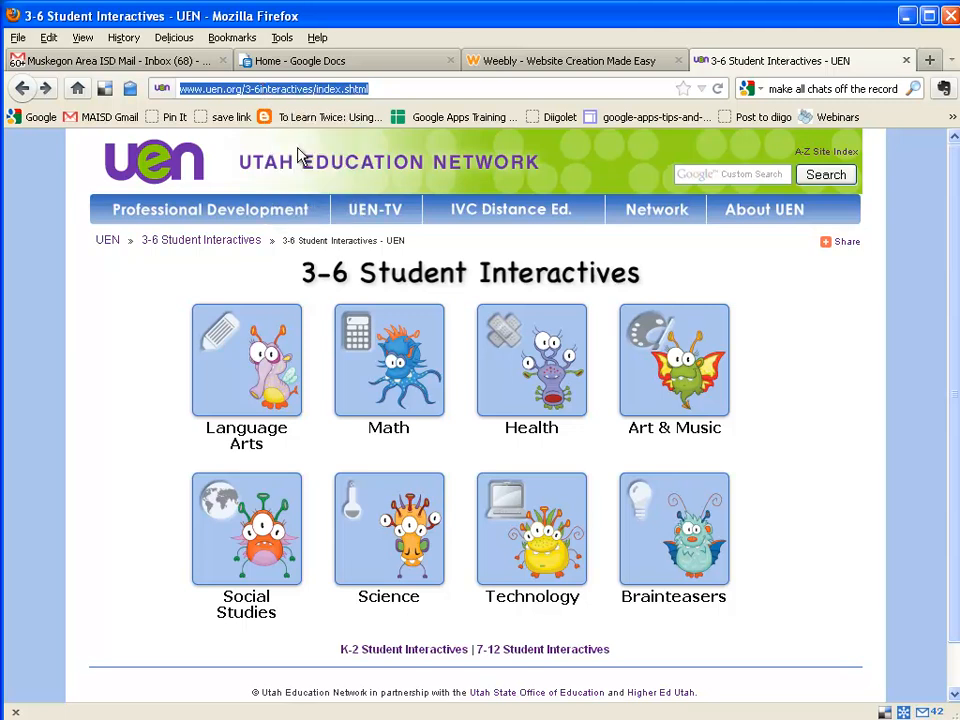
{"action": "left_click", "coordinate": [613, 64]}
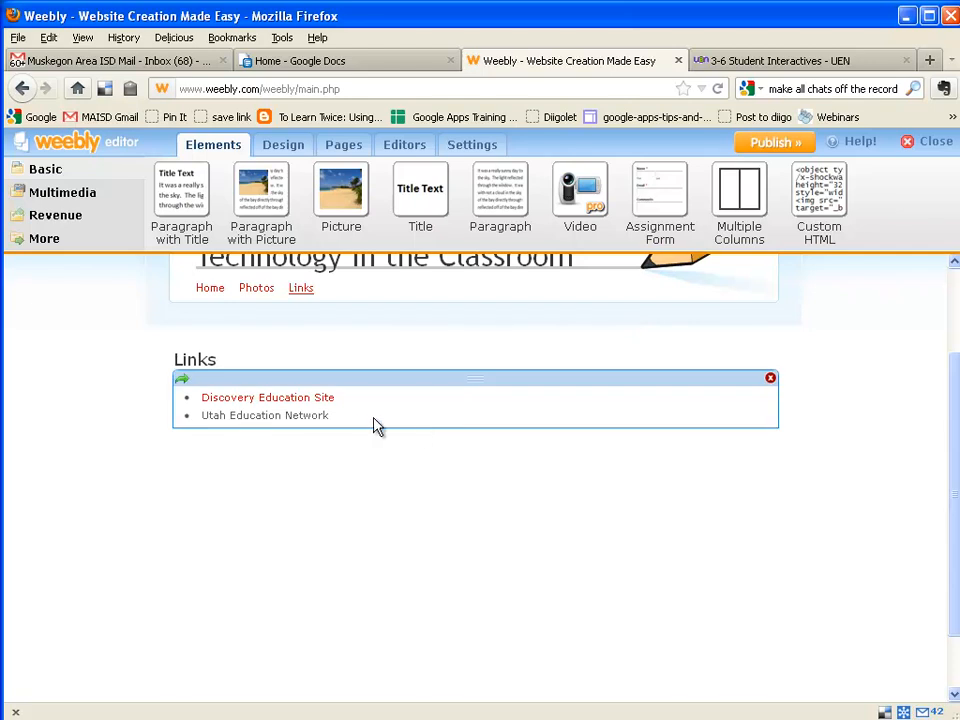
{"action": "left_click_drag", "start_coordinate": [358, 425], "coordinate": [204, 418]}
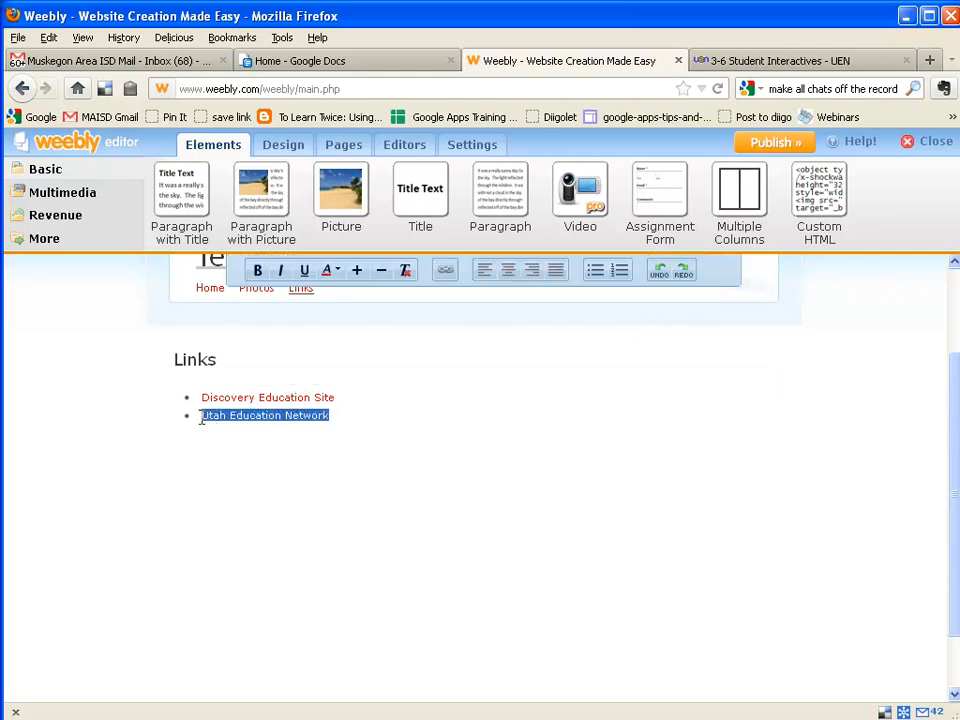
{"action": "left_click", "coordinate": [443, 272]}
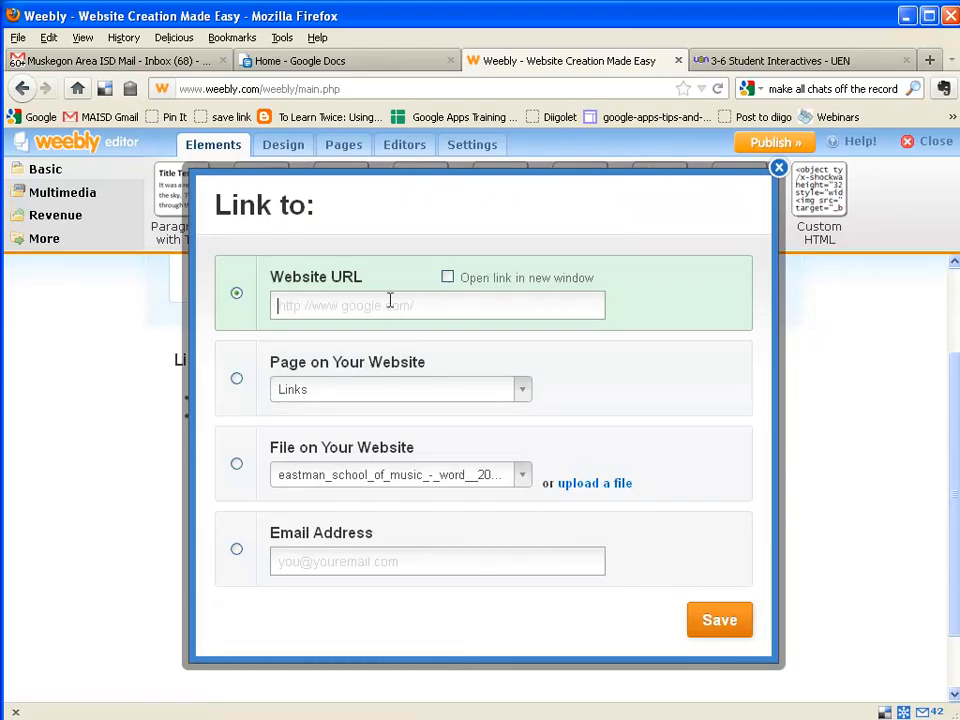
{"action": "right_click", "coordinate": [390, 302]}
{"action": "left_click", "coordinate": [425, 370]}
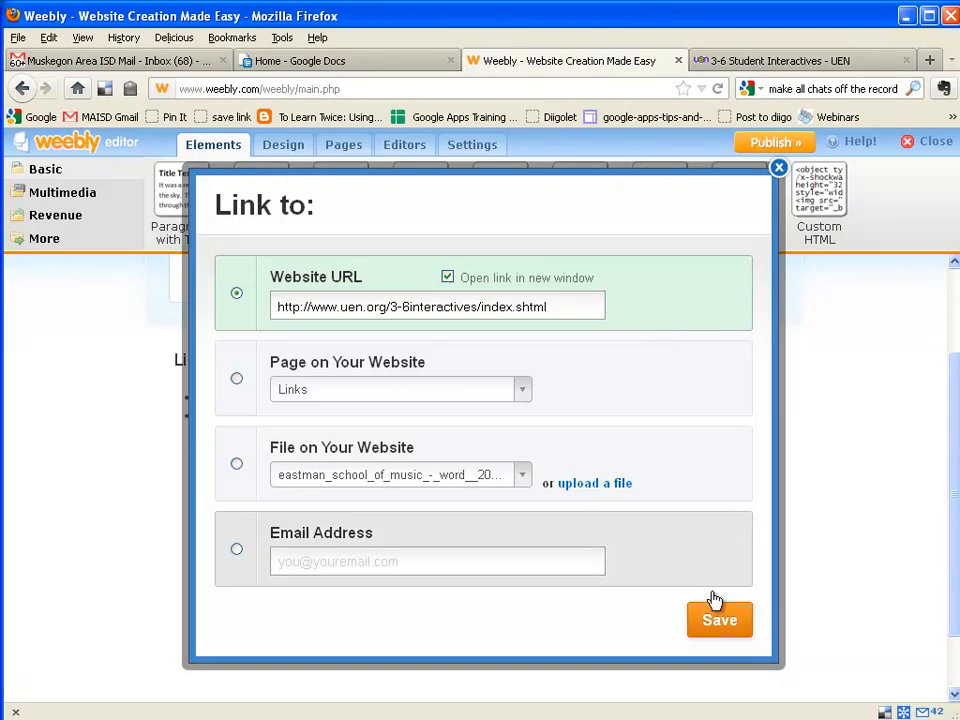
{"action": "left_click", "coordinate": [719, 621]}
{"action": "left_click", "coordinate": [490, 398]}
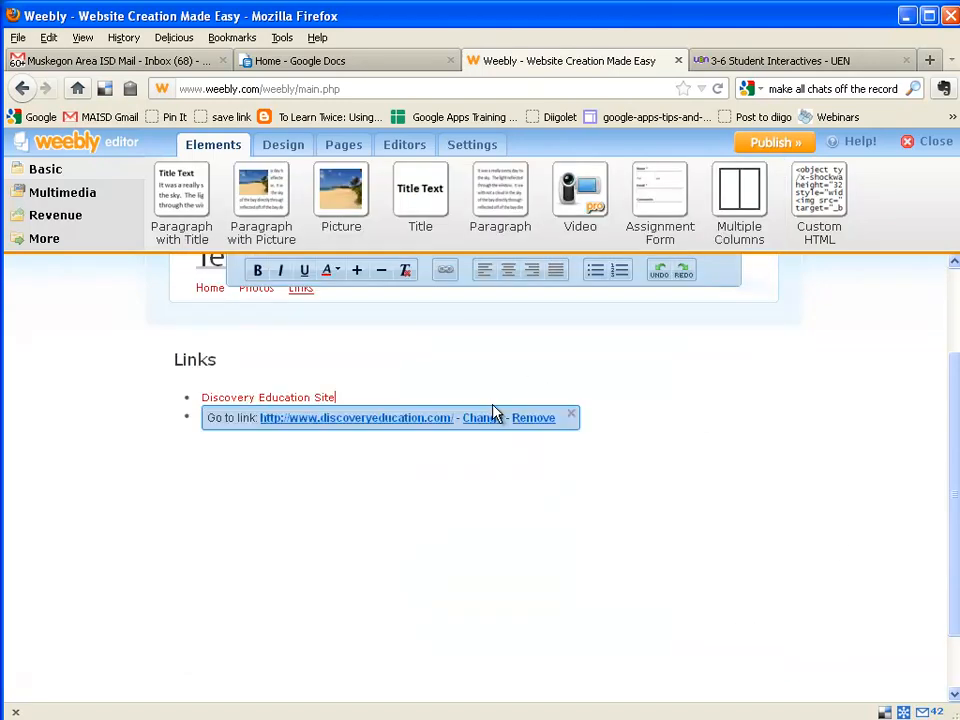
{"action": "left_click", "coordinate": [490, 555]}
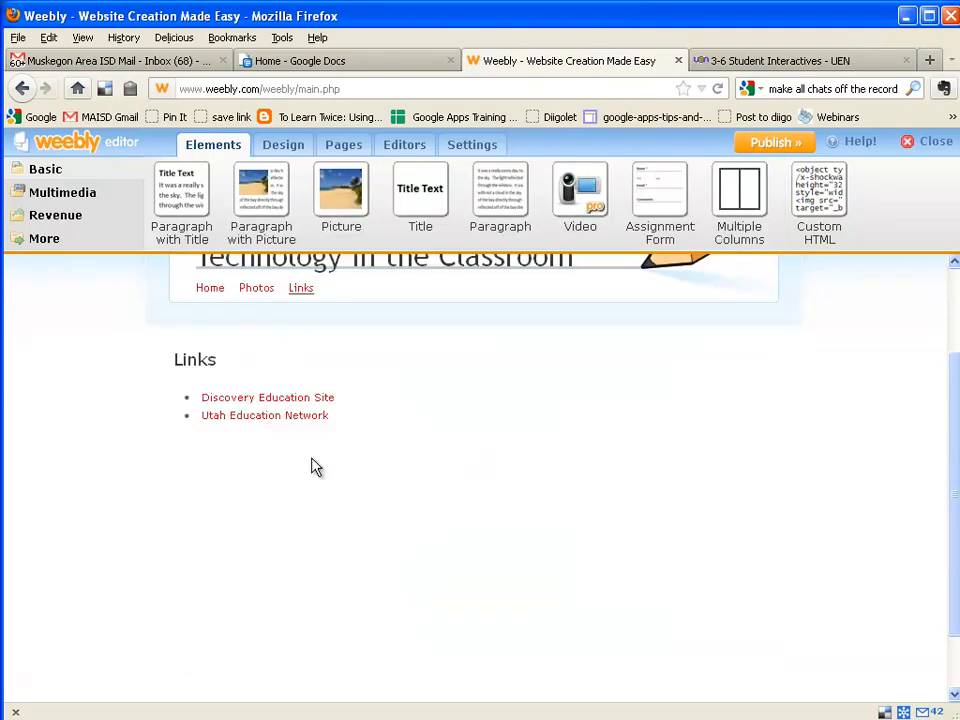
- Check the link targets of the Utah Education Network and Discovery Education Site bullets
{"action": "left_click", "coordinate": [275, 415]}
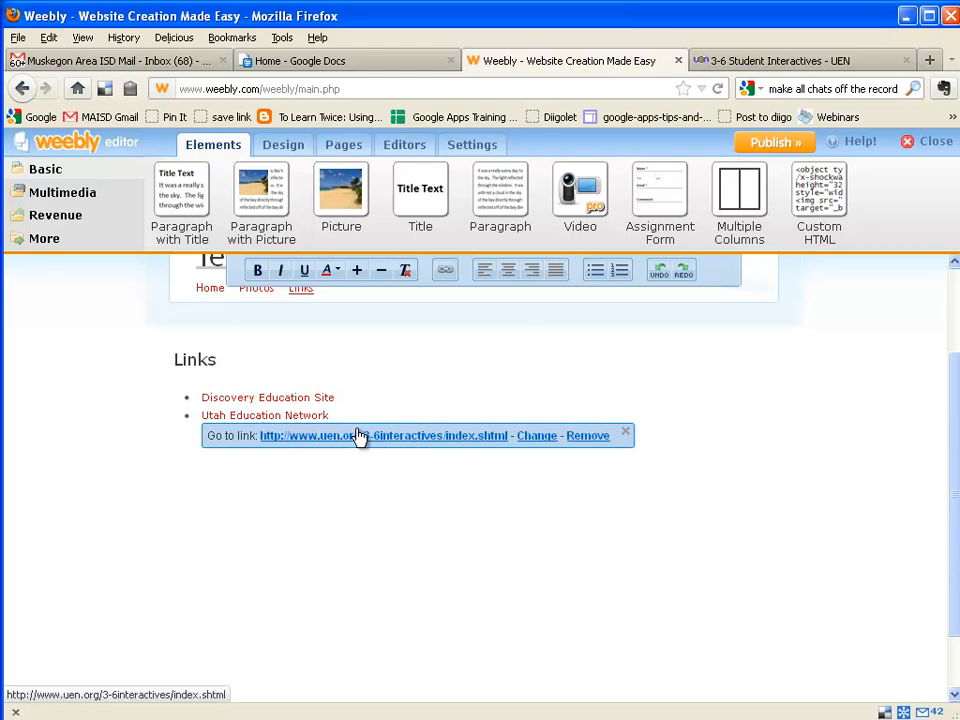
{"action": "left_click", "coordinate": [295, 398]}
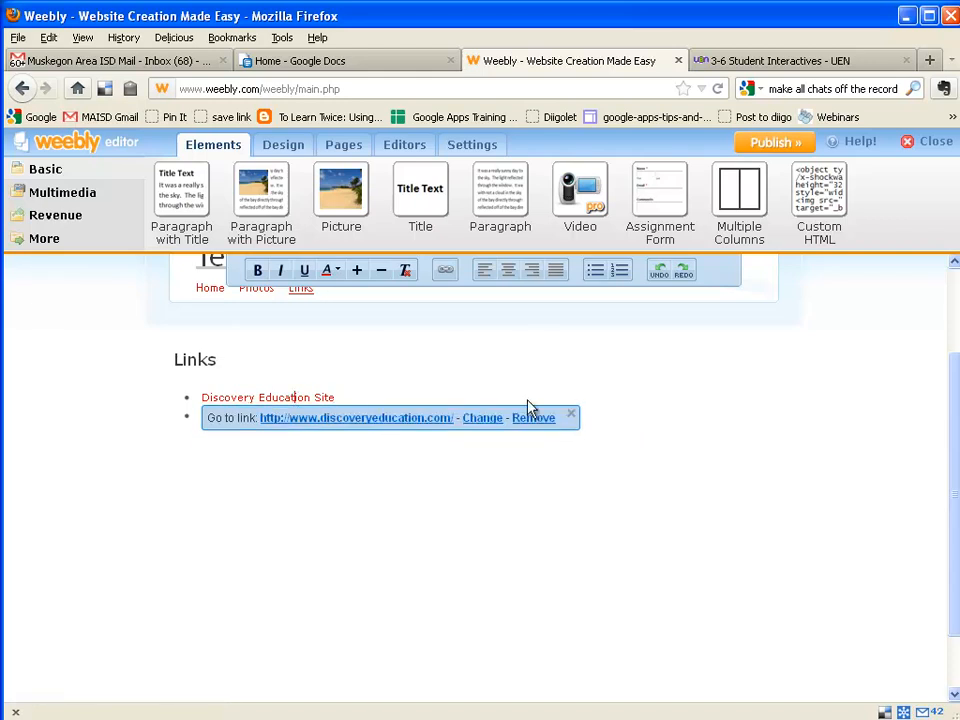
{"action": "left_click", "coordinate": [797, 403]}
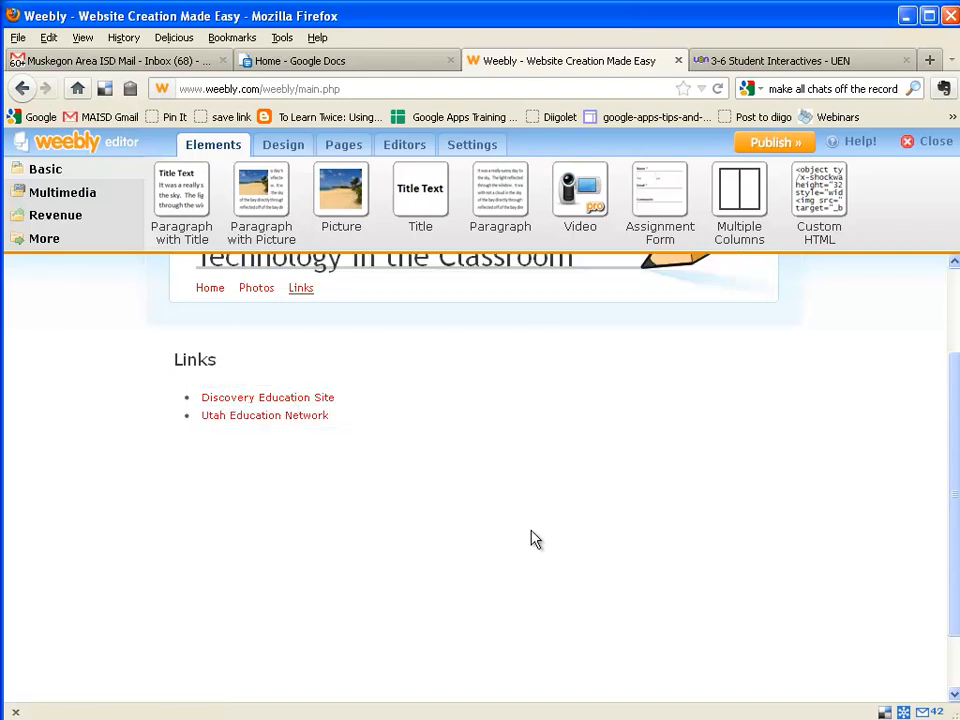
- Open the Field Trip page under Photos and add a Title element to it, opening its text for editing
{"action": "scroll", "coordinate": [620, 510], "scroll_direction": "up", "scroll_amount": 2}
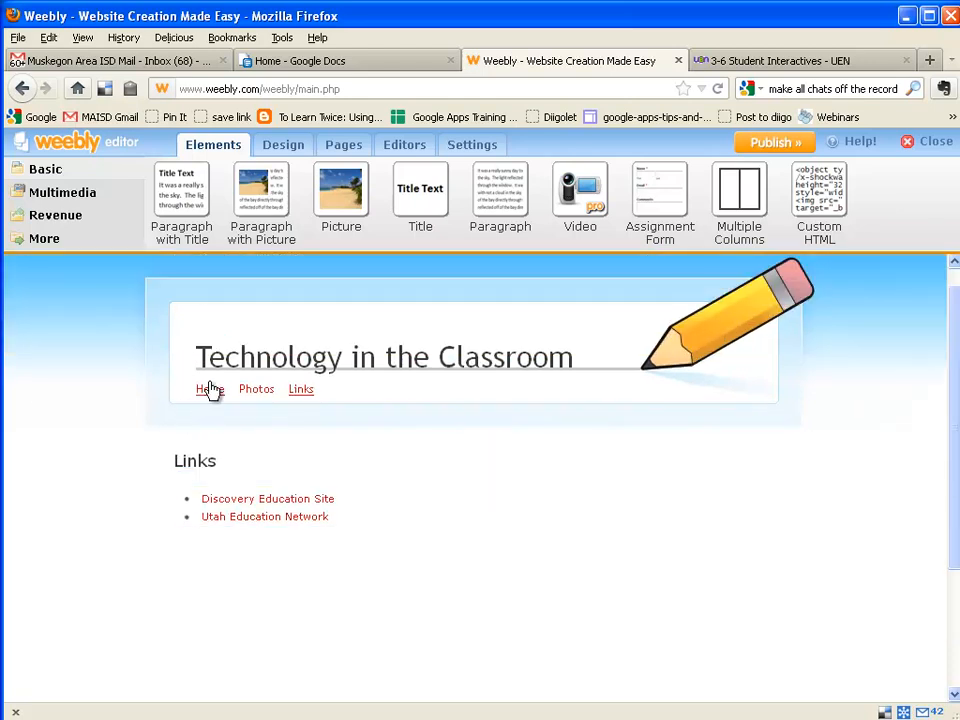
{"action": "mouse_move", "coordinate": [265, 393]}
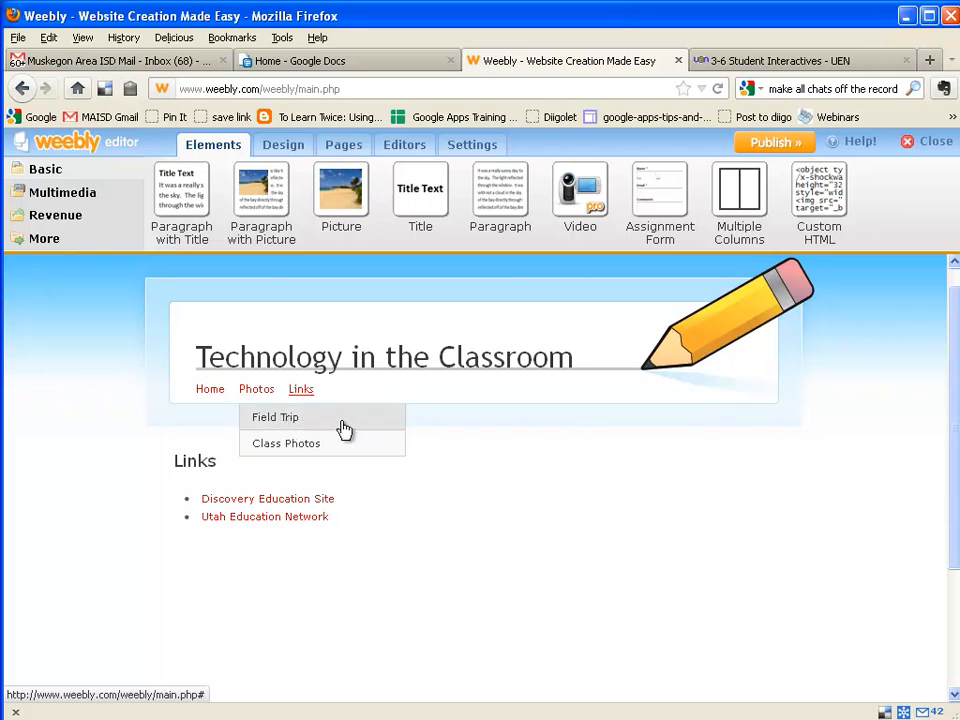
{"action": "left_click", "coordinate": [274, 427]}
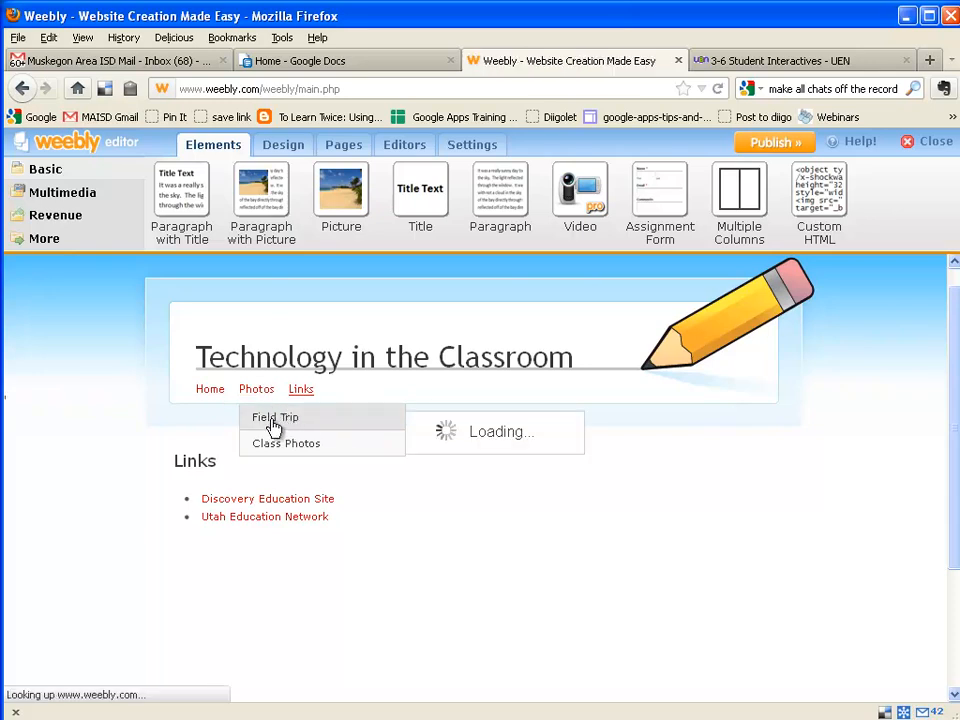
{"action": "left_click_drag", "start_coordinate": [420, 236], "coordinate": [300, 461]}
{"action": "left_click", "coordinate": [297, 472]}
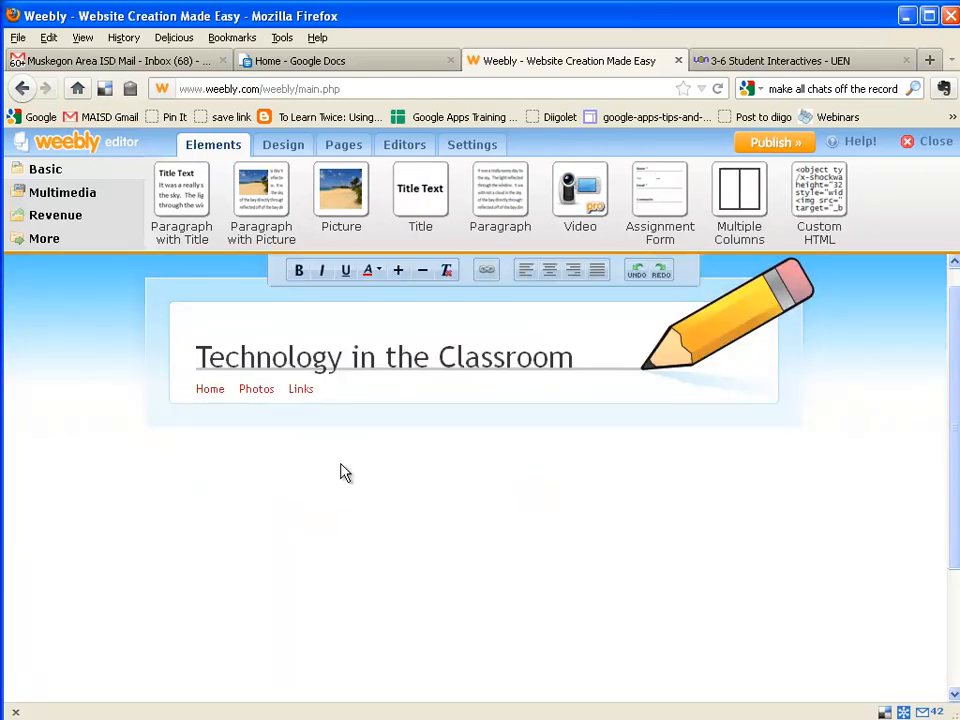
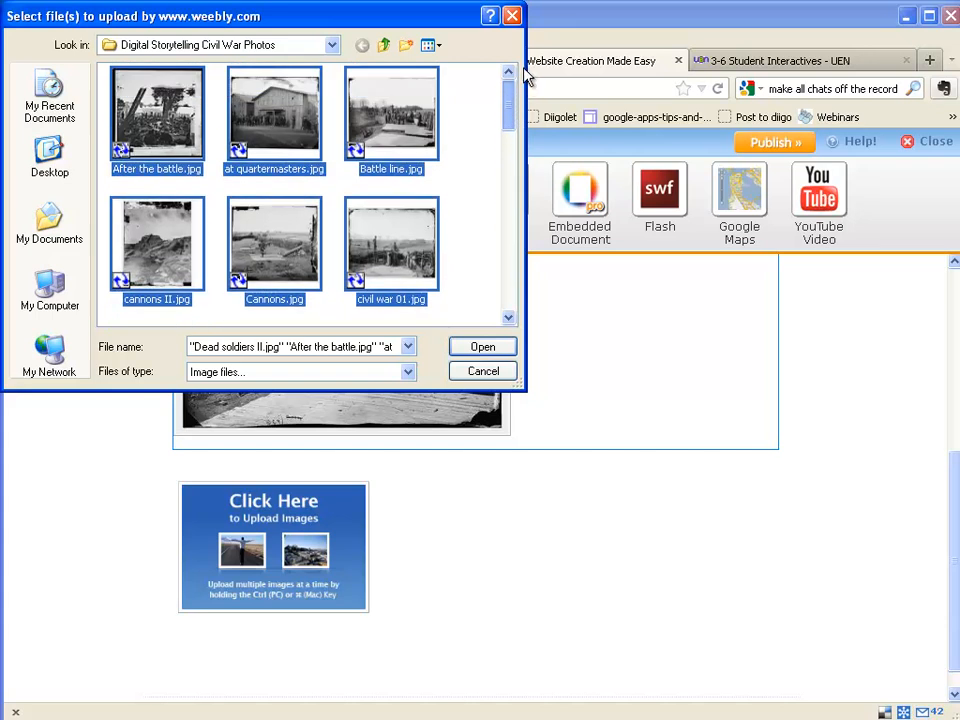
- Upload the selected images from the Digital Storytelling Civil War Photos folder to the photo gallery and review the page
{"action": "left_click", "coordinate": [486, 347]}
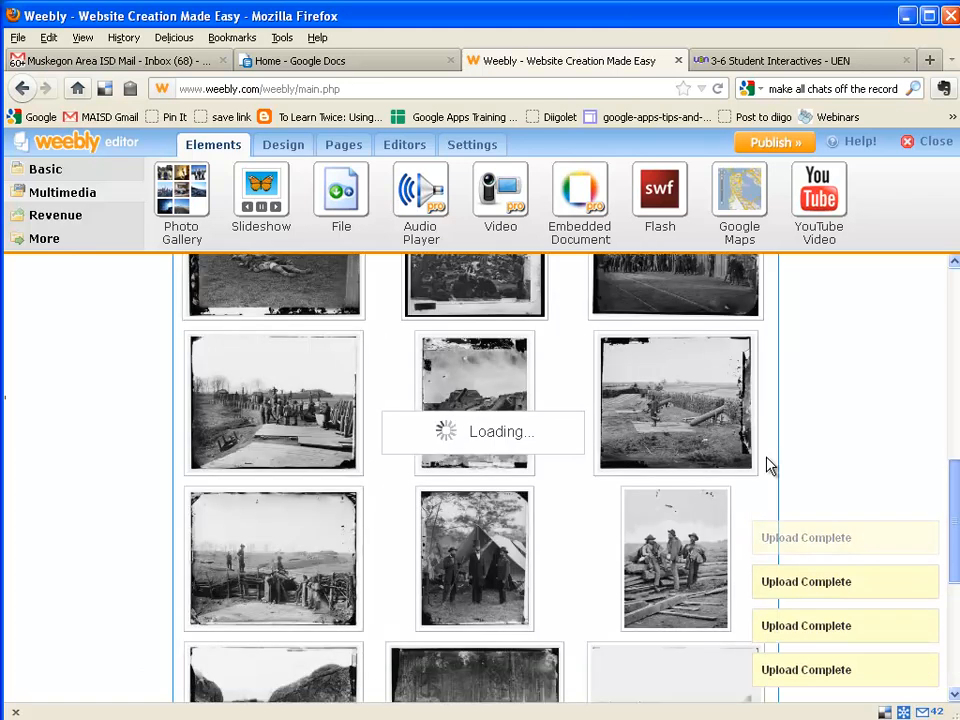
{"action": "scroll", "coordinate": [766, 463], "scroll_direction": "up", "scroll_amount": 3}
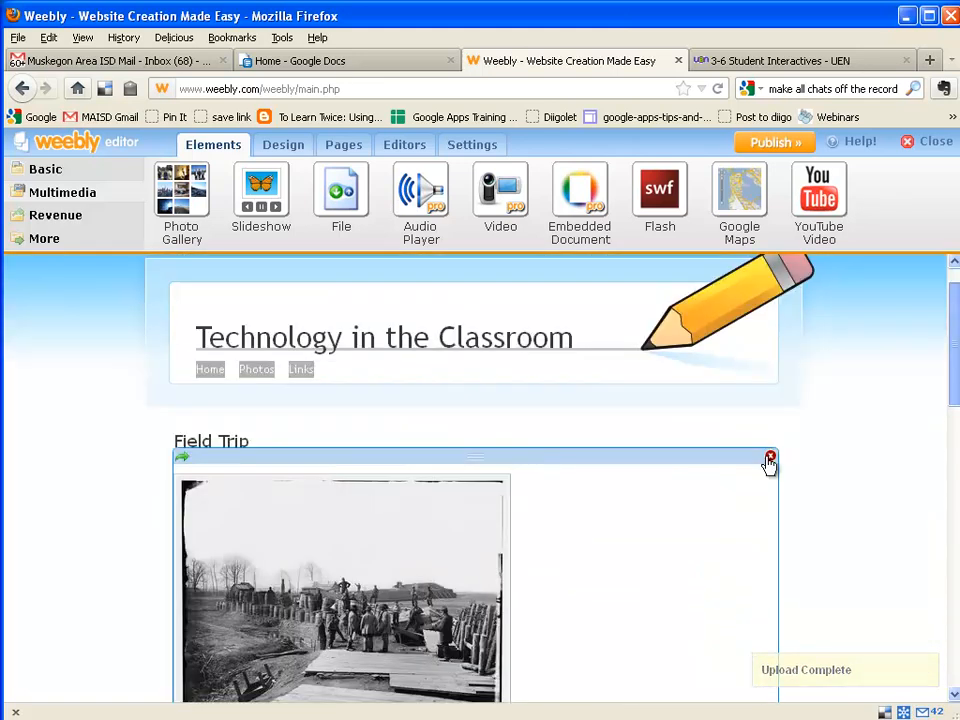
{"action": "scroll", "coordinate": [768, 463], "scroll_direction": "down", "scroll_amount": 10}
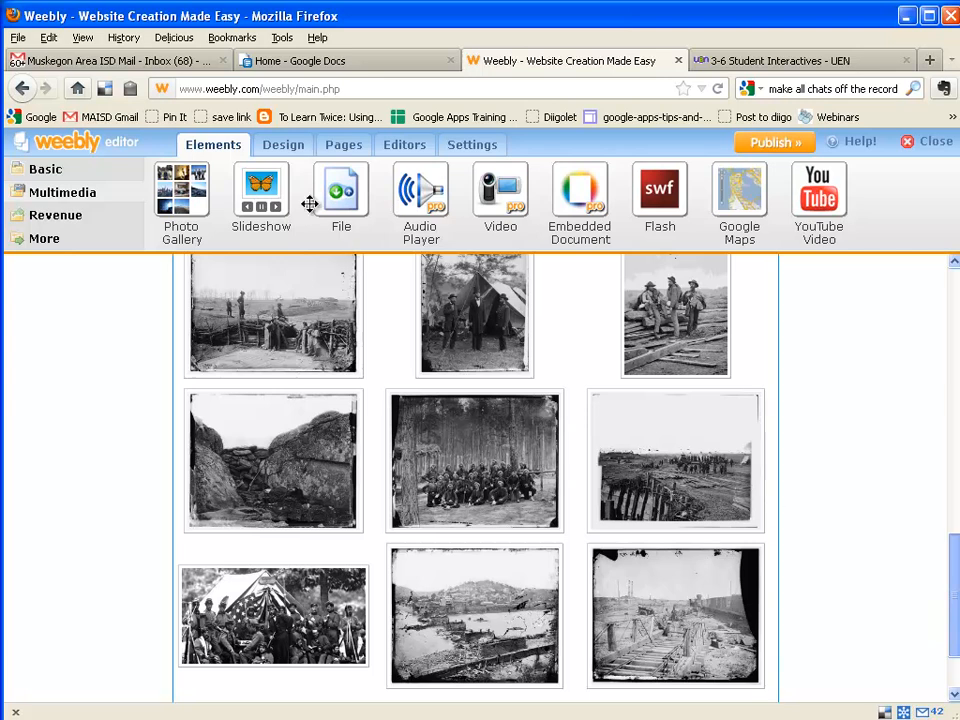
- Add a Slideshow element below the photo gallery using the Simple Slideshow style
{"action": "left_click_drag", "start_coordinate": [258, 188], "coordinate": [281, 625]}
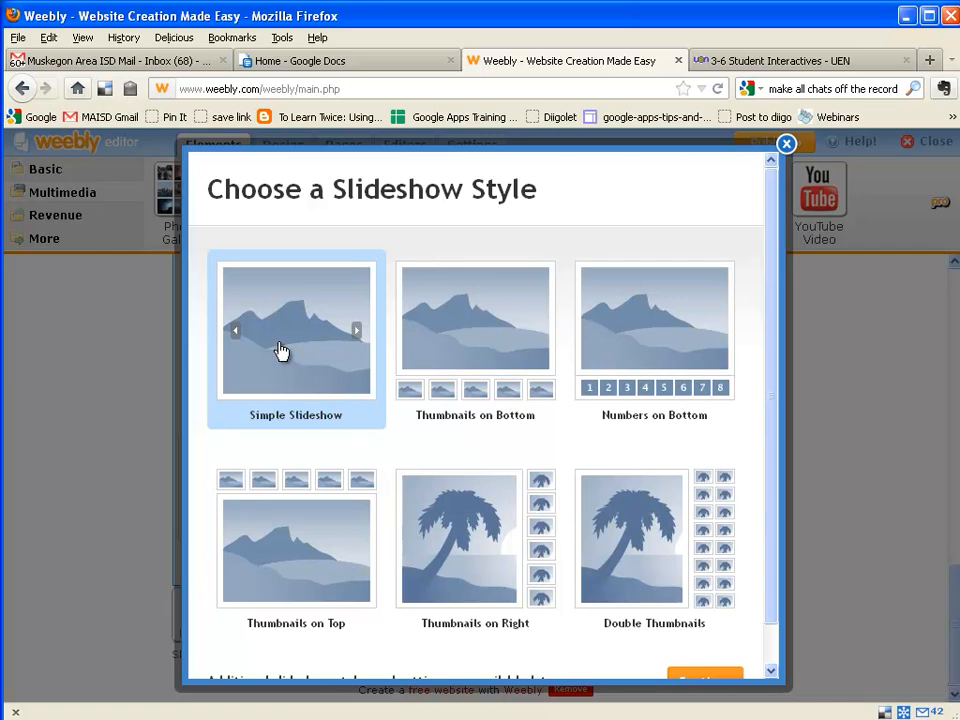
{"action": "left_click", "coordinate": [706, 678]}
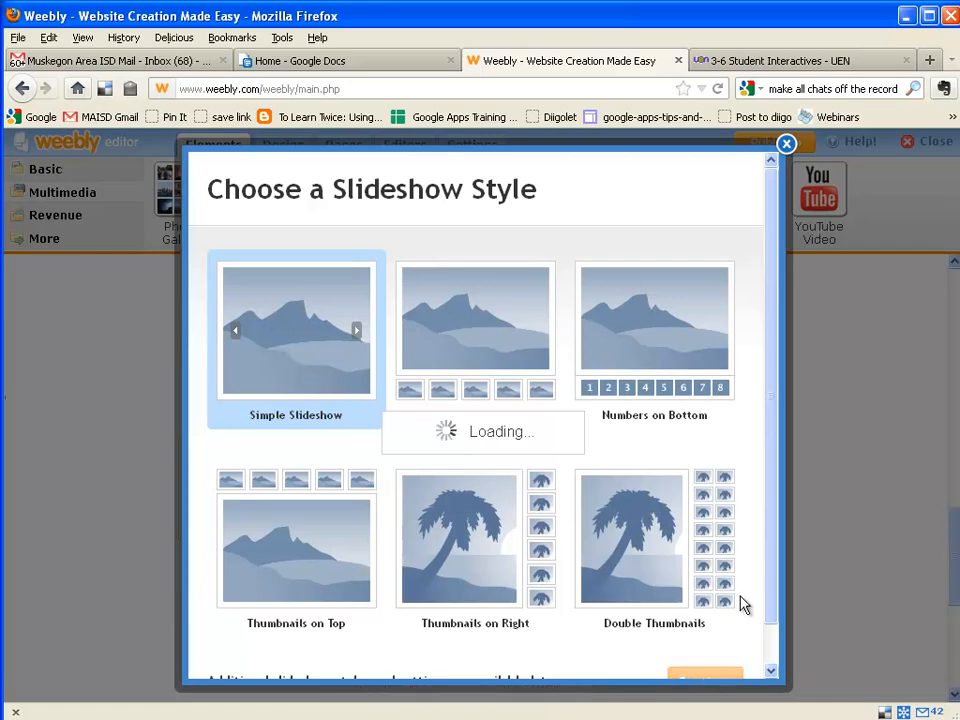
- Start a photo upload for the slideshow and browse to the Digital Storytelling Civil War Photos folder in My Pictures
{"action": "left_click", "coordinate": [508, 438]}
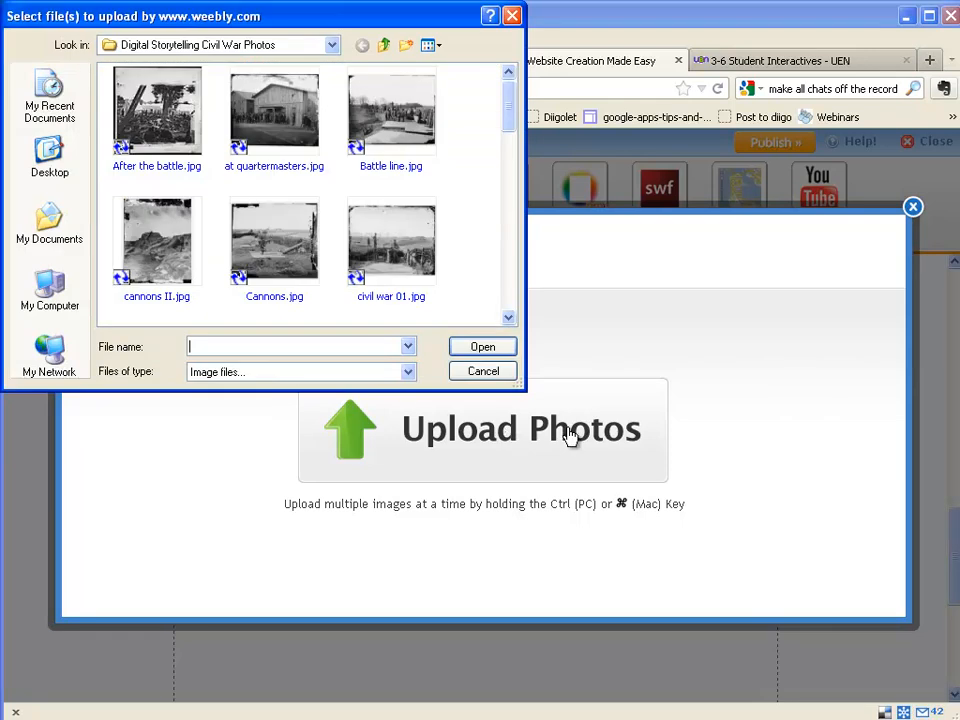
{"action": "left_click", "coordinate": [385, 45]}
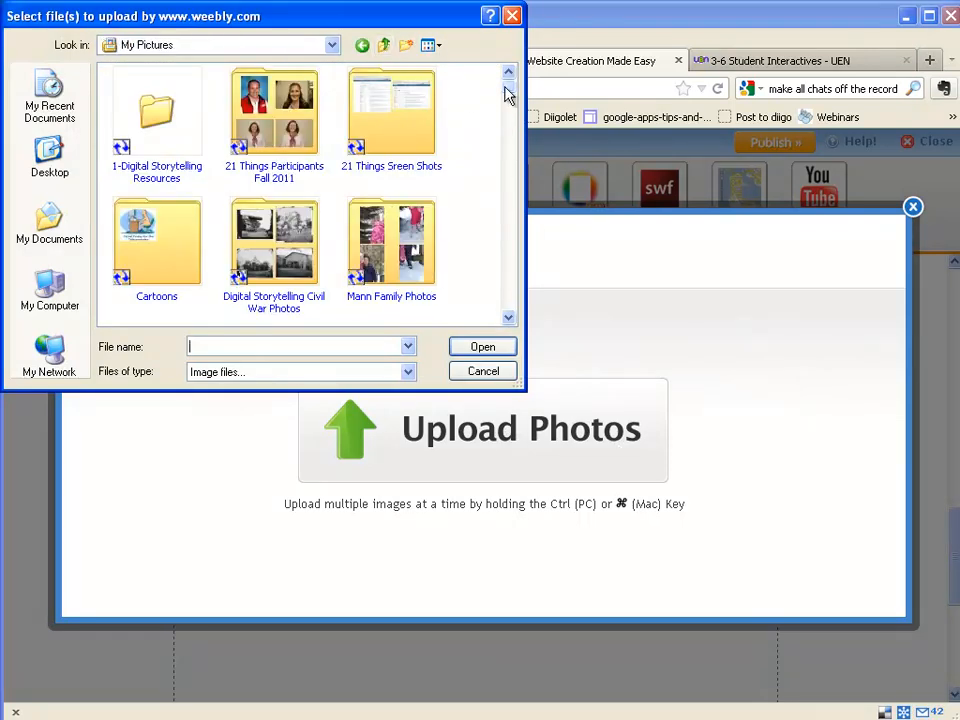
{"action": "scroll", "coordinate": [505, 100], "scroll_direction": "down", "scroll_amount": 3}
{"action": "left_click_drag", "start_coordinate": [505, 105], "coordinate": [500, 44]}
{"action": "double_click", "coordinate": [262, 257]}
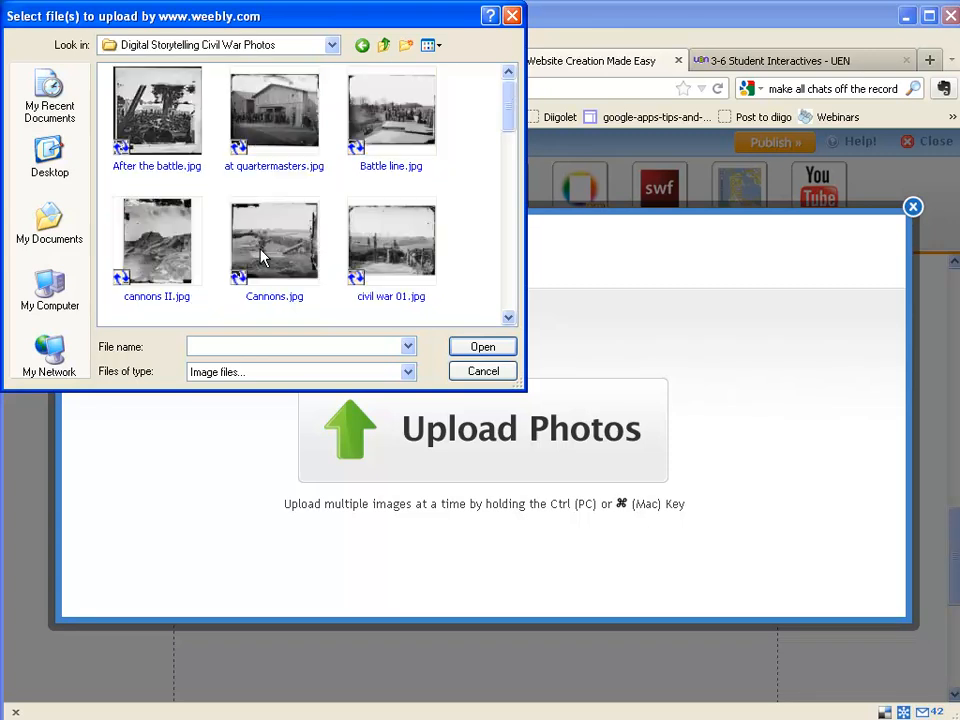
- Upload the six images from River watch.jpg through Winter quarters.jpg to the slideshow and save its photos
{"action": "left_click_drag", "start_coordinate": [511, 115], "coordinate": [499, 289]}
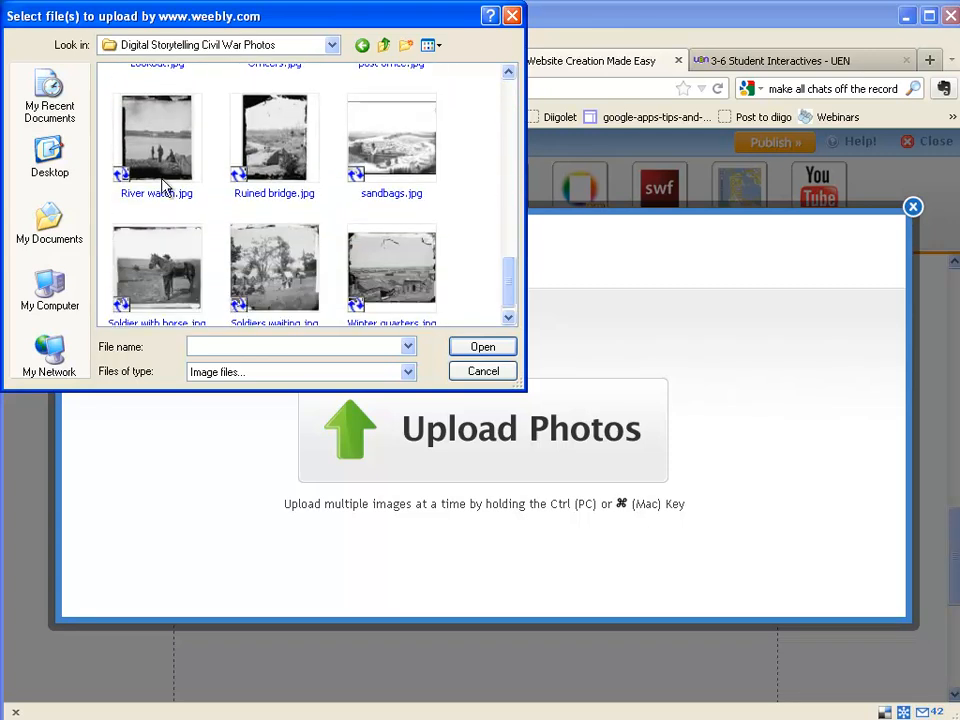
{"action": "left_click", "coordinate": [145, 137]}
{"action": "left_click", "coordinate": [368, 248], "text": "shift"}
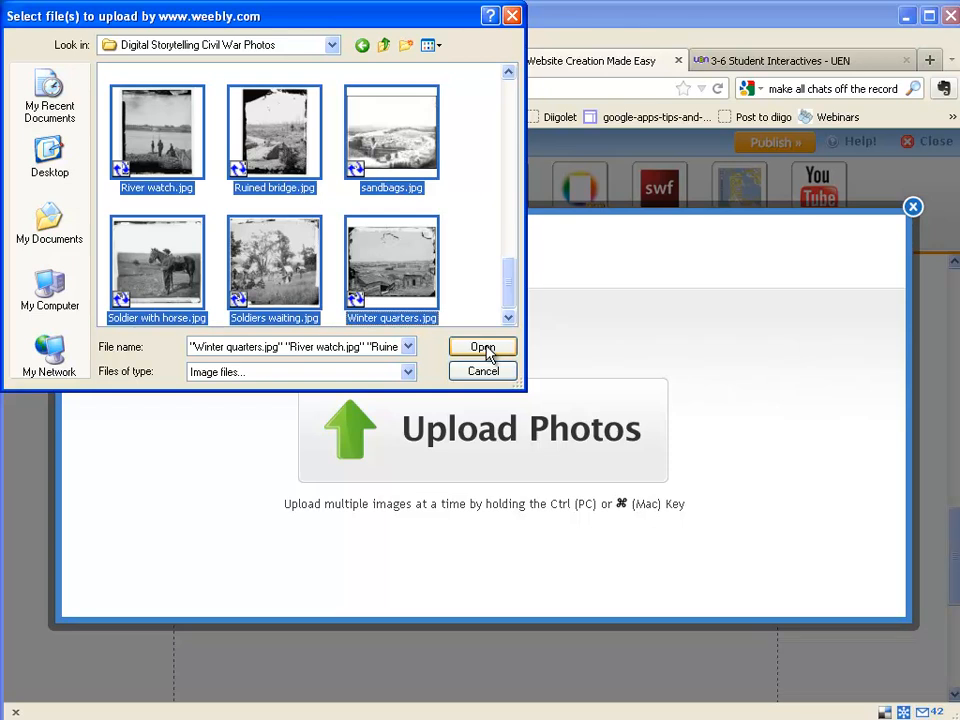
{"action": "left_click", "coordinate": [172, 150], "text": "ctrl"}
{"action": "left_click", "coordinate": [257, 145], "text": "ctrl"}
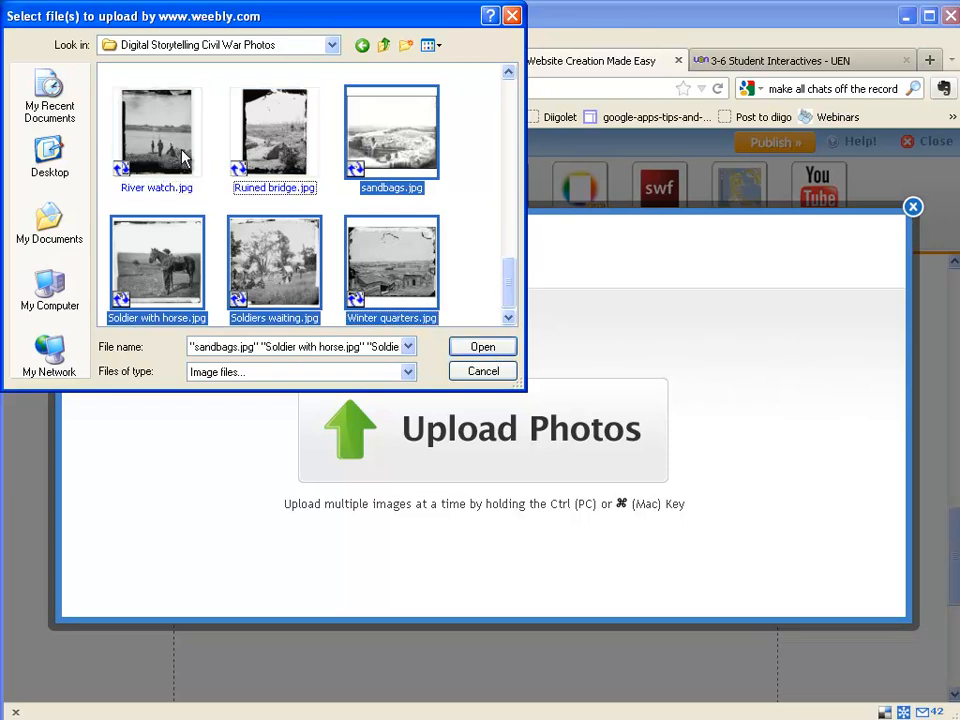
{"action": "left_click", "coordinate": [180, 152], "text": "ctrl"}
{"action": "left_click", "coordinate": [257, 146], "text": "ctrl"}
{"action": "left_click", "coordinate": [490, 348]}
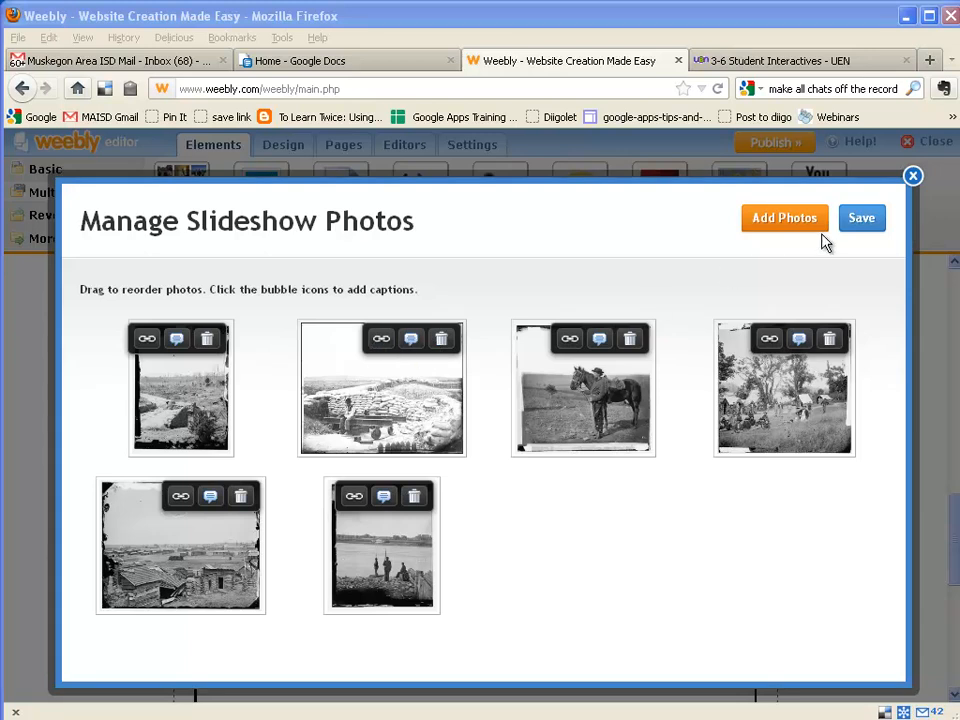
{"action": "left_click", "coordinate": [862, 220]}
- Open the Home page and add a File element below the captioned classroom picture
{"action": "left_click_drag", "start_coordinate": [954, 540], "coordinate": [954, 300]}
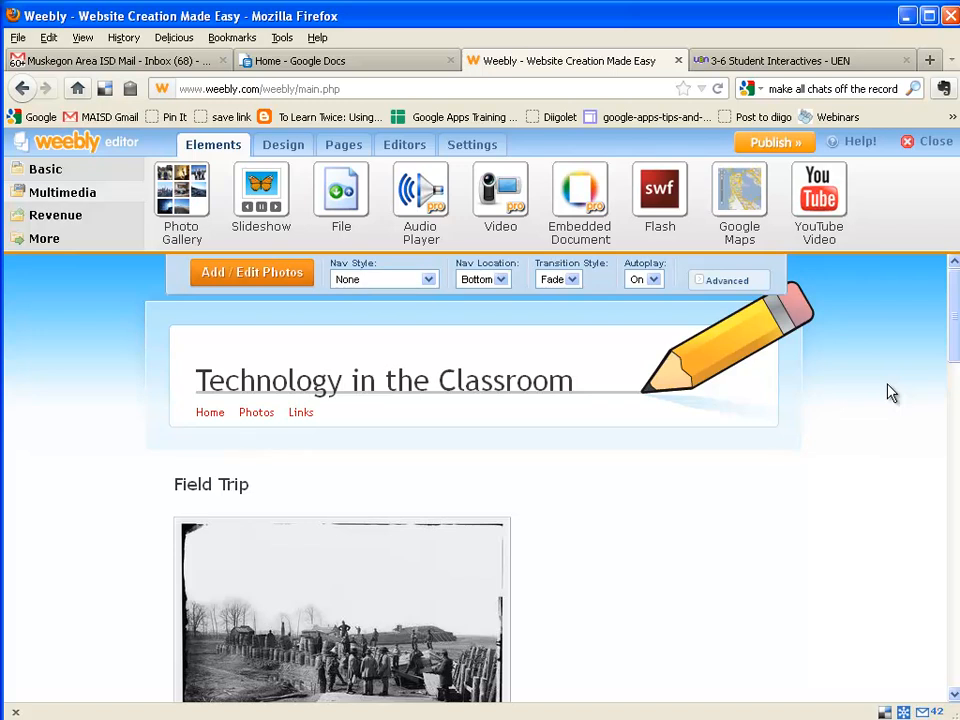
{"action": "left_click", "coordinate": [208, 416]}
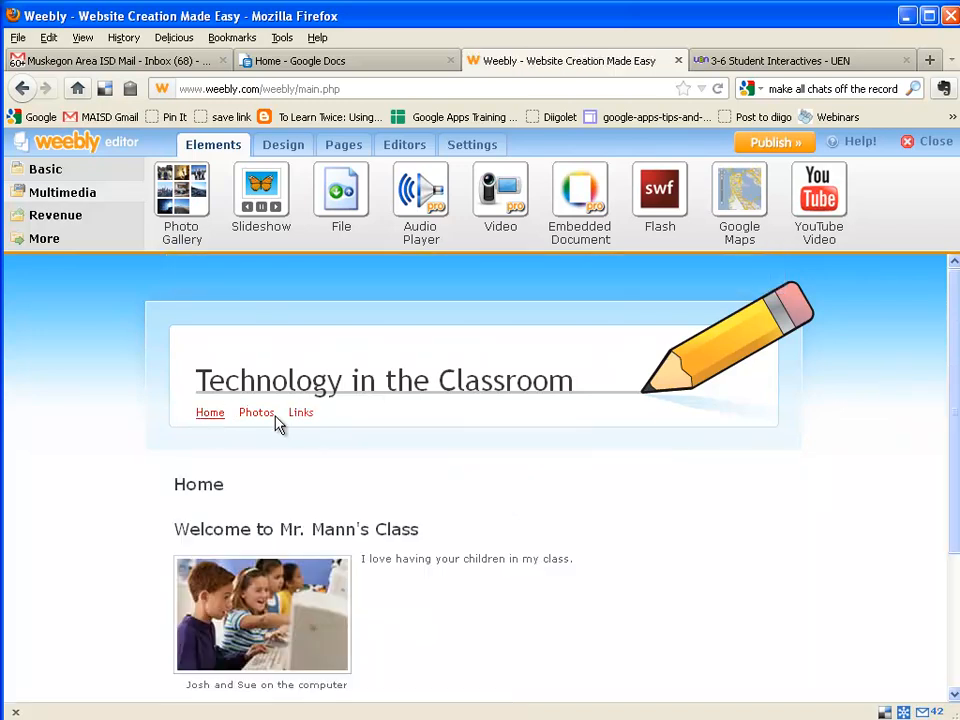
{"action": "scroll", "coordinate": [945, 354], "scroll_direction": "down", "scroll_amount": 1}
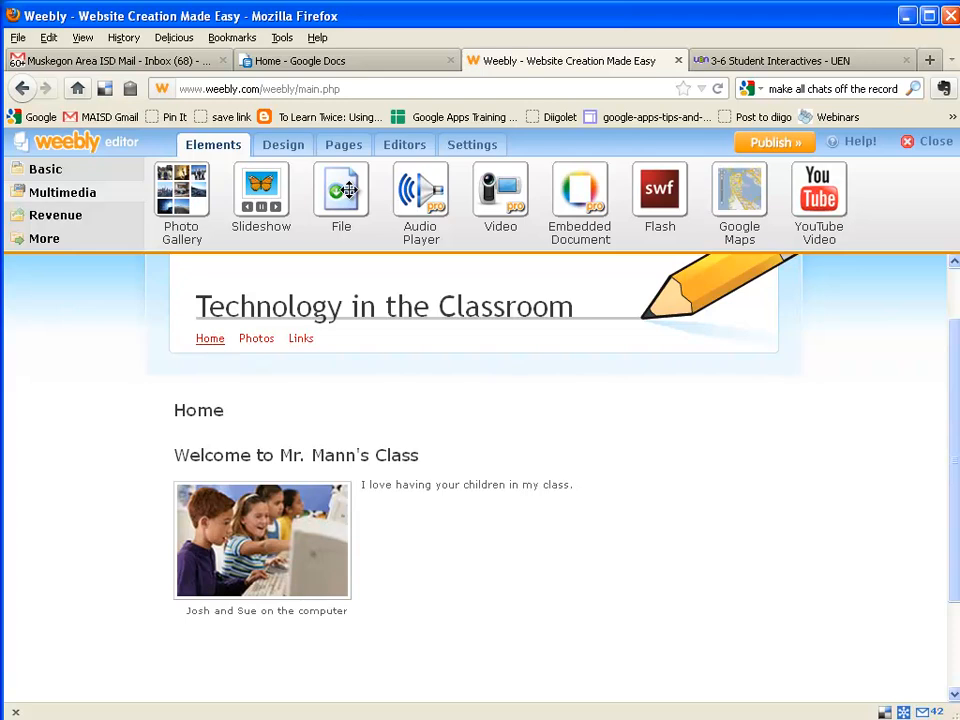
{"action": "left_click", "coordinate": [62, 174]}
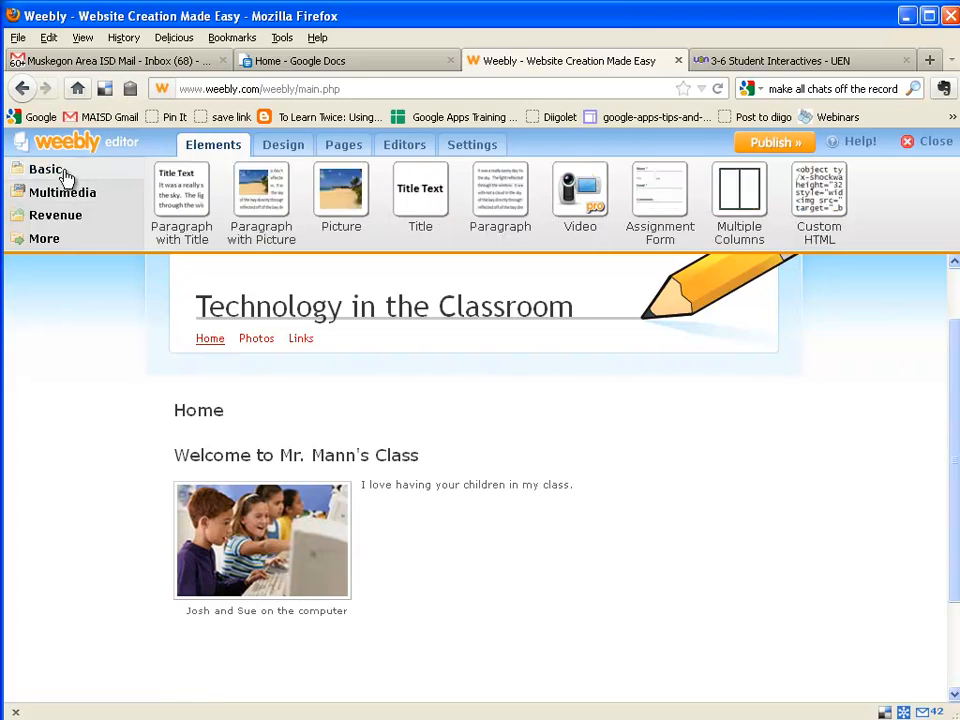
{"action": "left_click", "coordinate": [84, 196]}
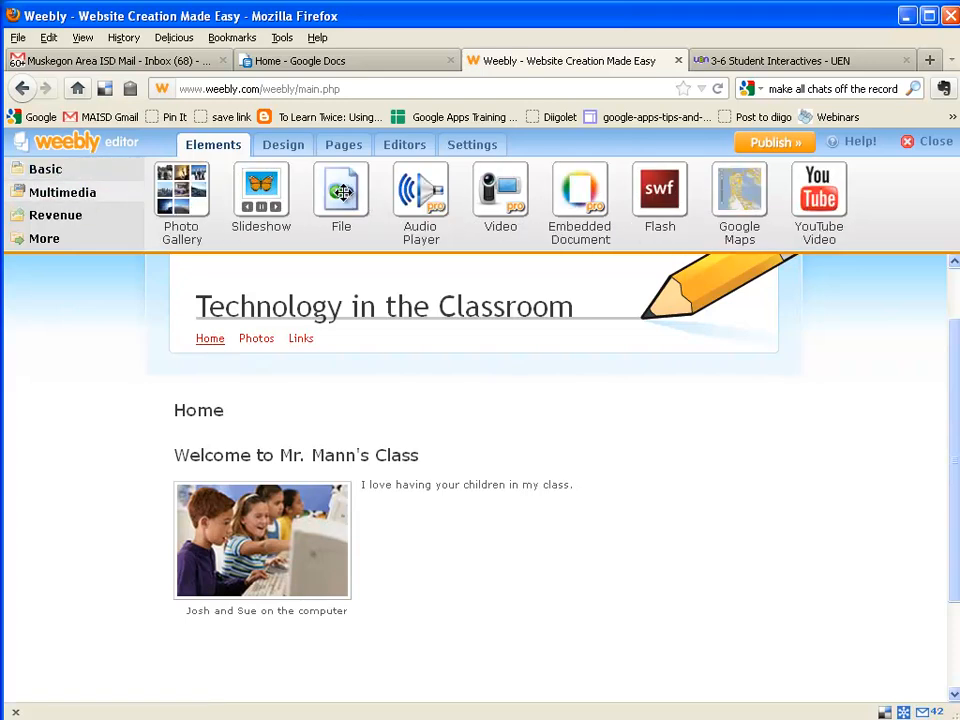
{"action": "left_click_drag", "start_coordinate": [336, 186], "coordinate": [262, 628]}
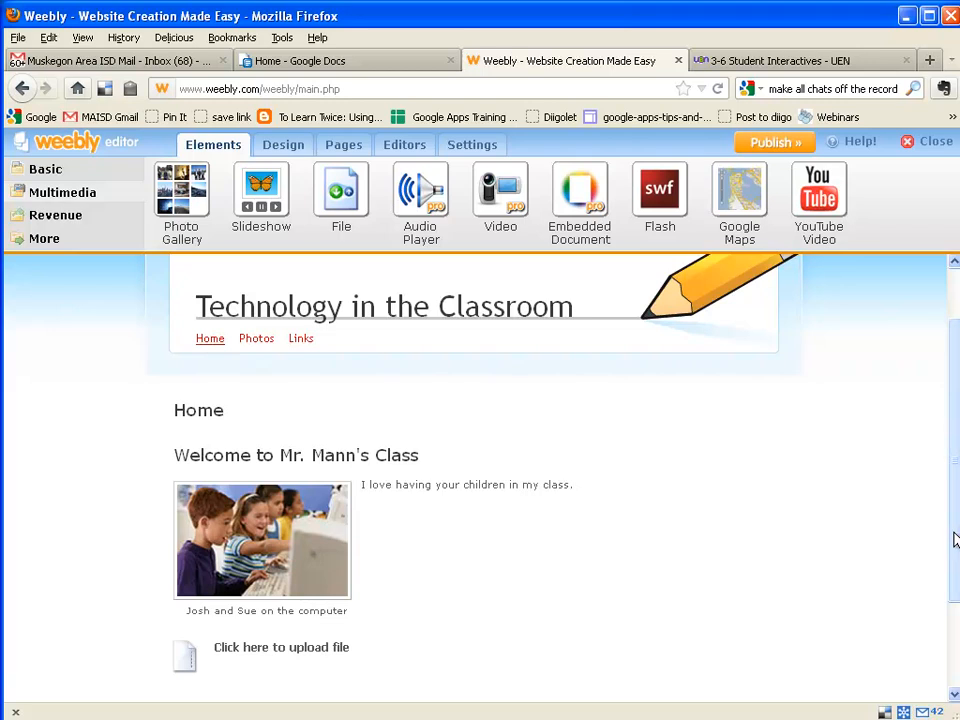
{"action": "left_click_drag", "start_coordinate": [954, 540], "coordinate": [956, 596]}
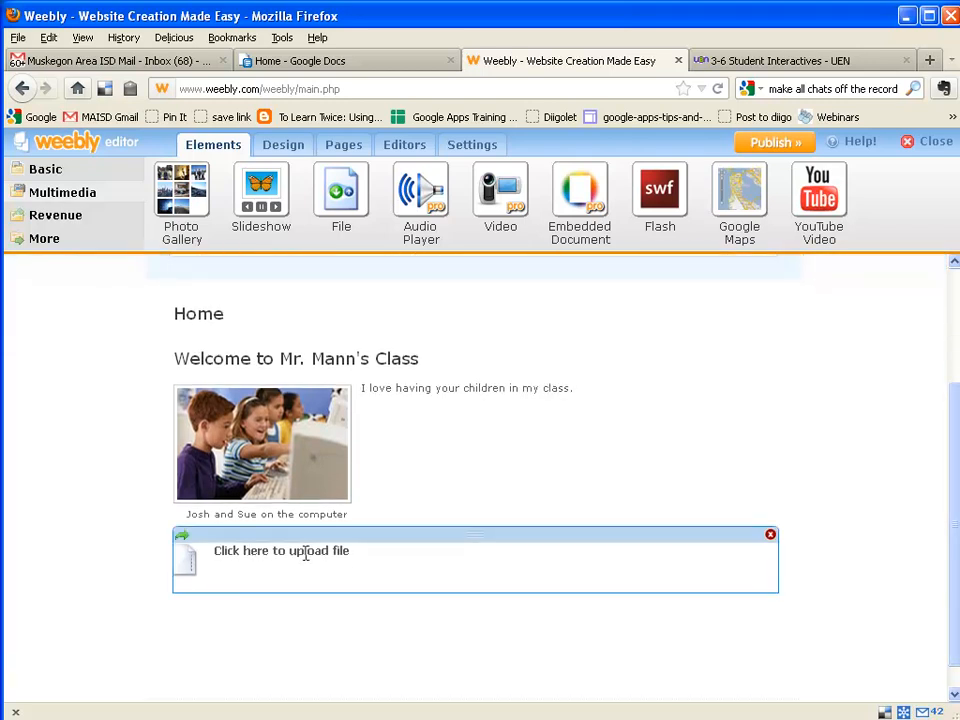
- Upload Time Saving Tech Tools MAISD - II.pdf from the 1-Trainings and Workshops > Time Saving Tech Tools folder to the File element
{"action": "left_click", "coordinate": [190, 562]}
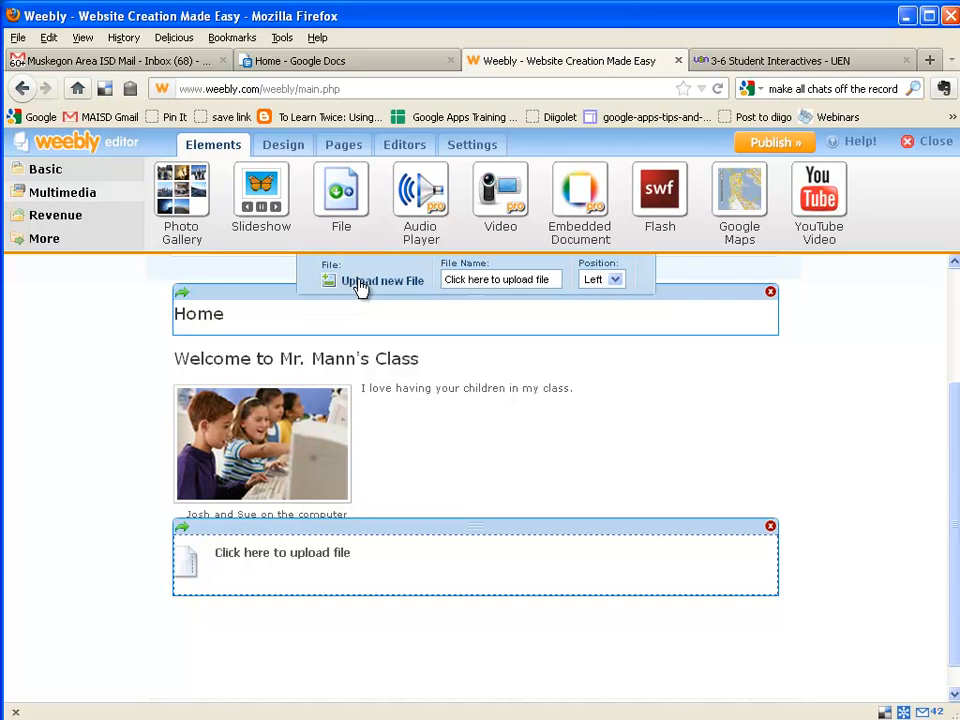
{"action": "left_click", "coordinate": [360, 283]}
{"action": "left_click", "coordinate": [381, 44]}
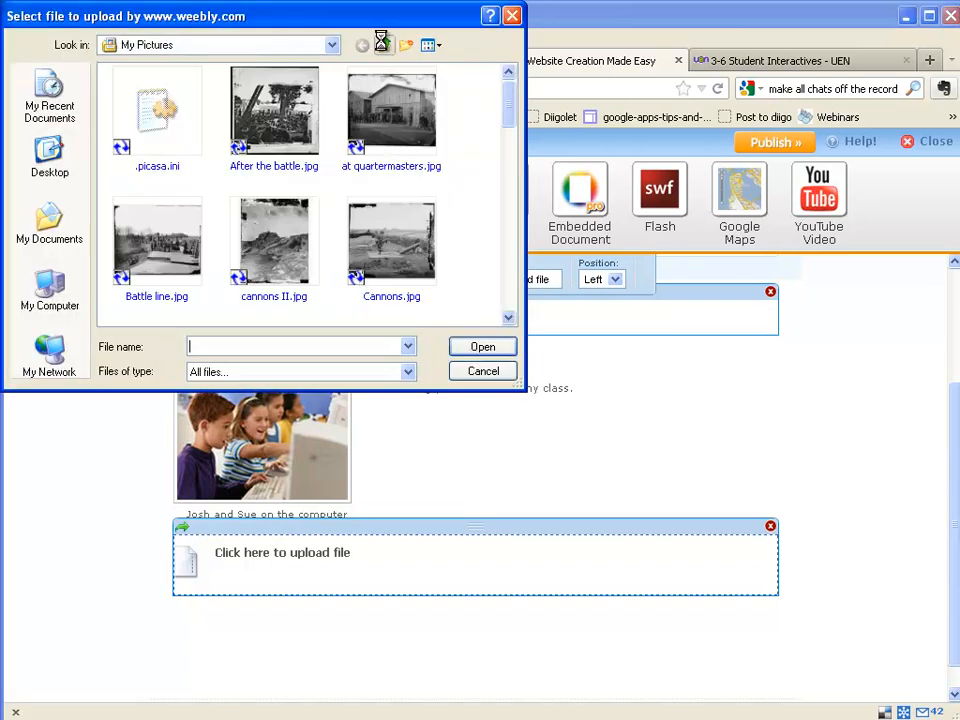
{"action": "left_click", "coordinate": [382, 44]}
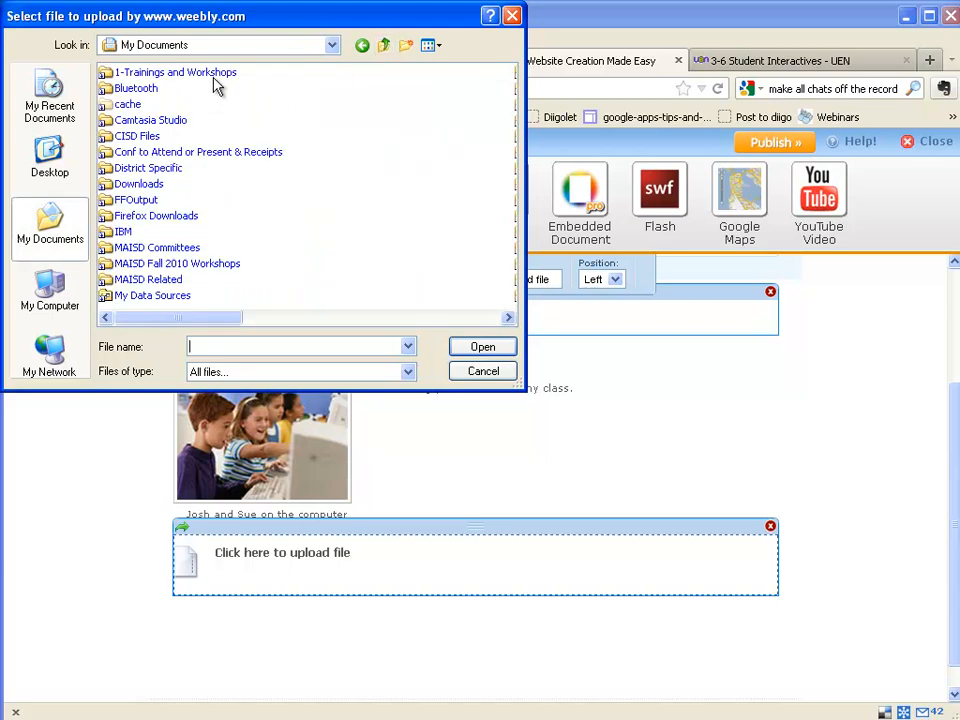
{"action": "double_click", "coordinate": [213, 80]}
{"action": "scroll", "coordinate": [430, 262], "scroll_direction": "down", "scroll_amount": 2}
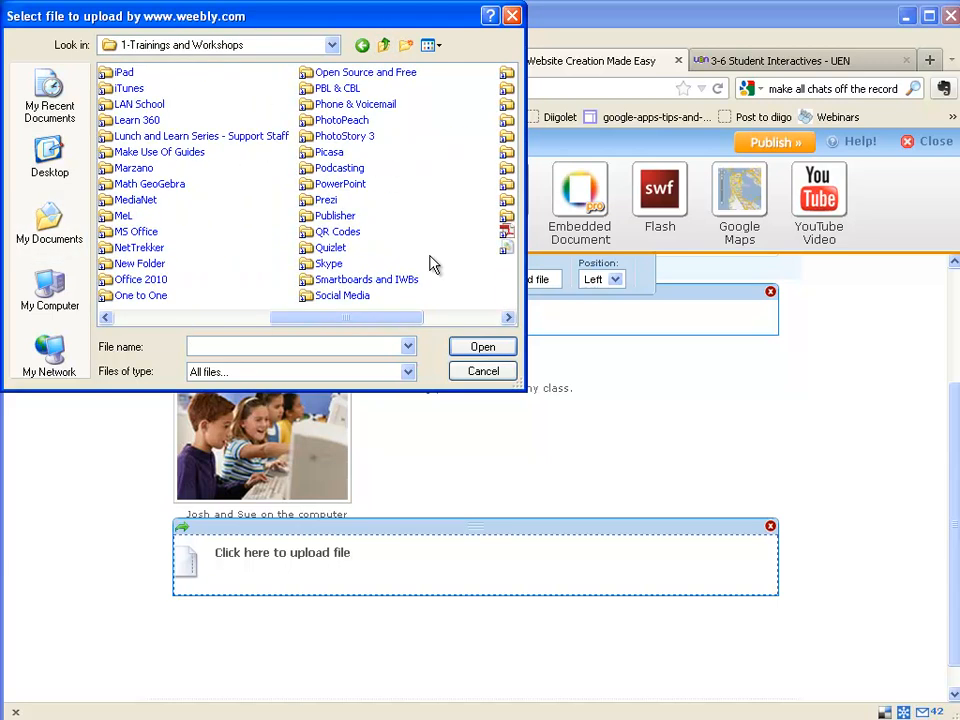
{"action": "scroll", "coordinate": [430, 262], "scroll_direction": "down", "scroll_amount": 1}
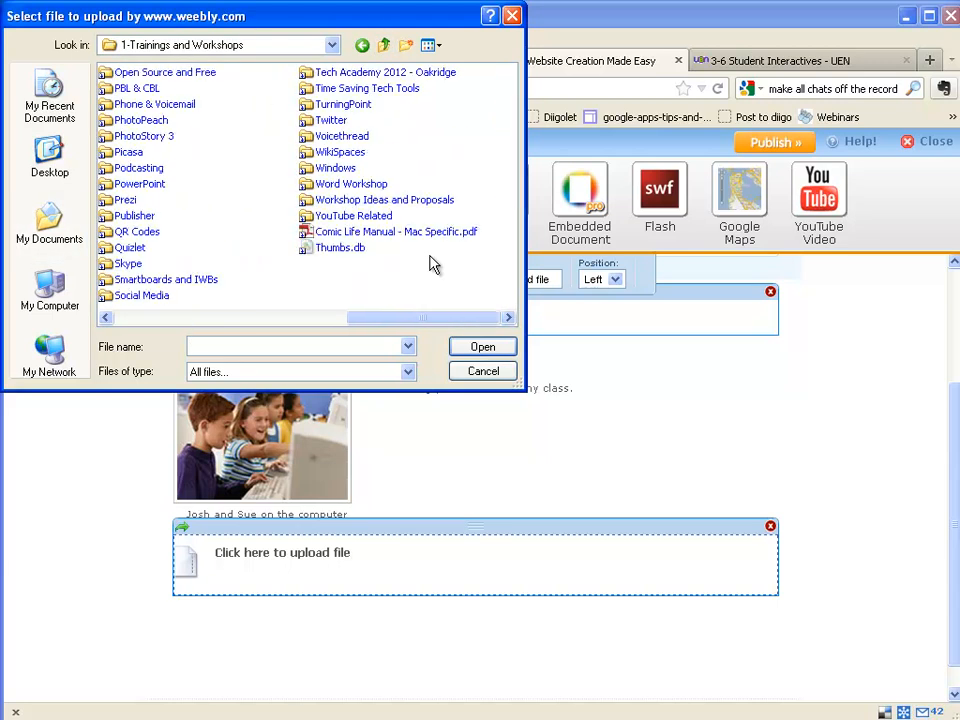
{"action": "double_click", "coordinate": [370, 89]}
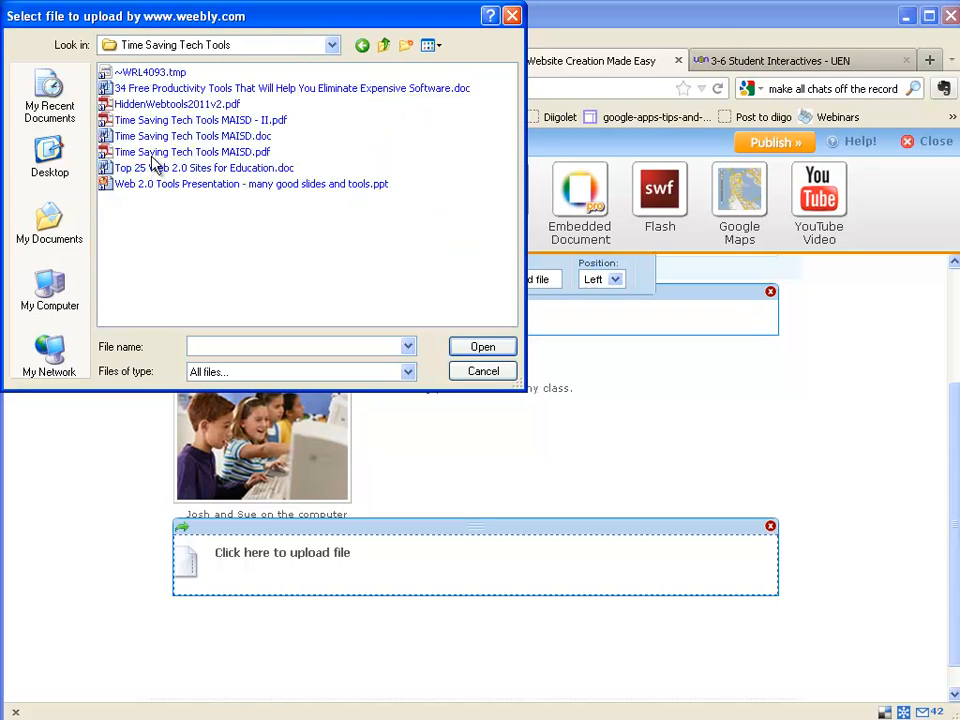
{"action": "left_click", "coordinate": [155, 120]}
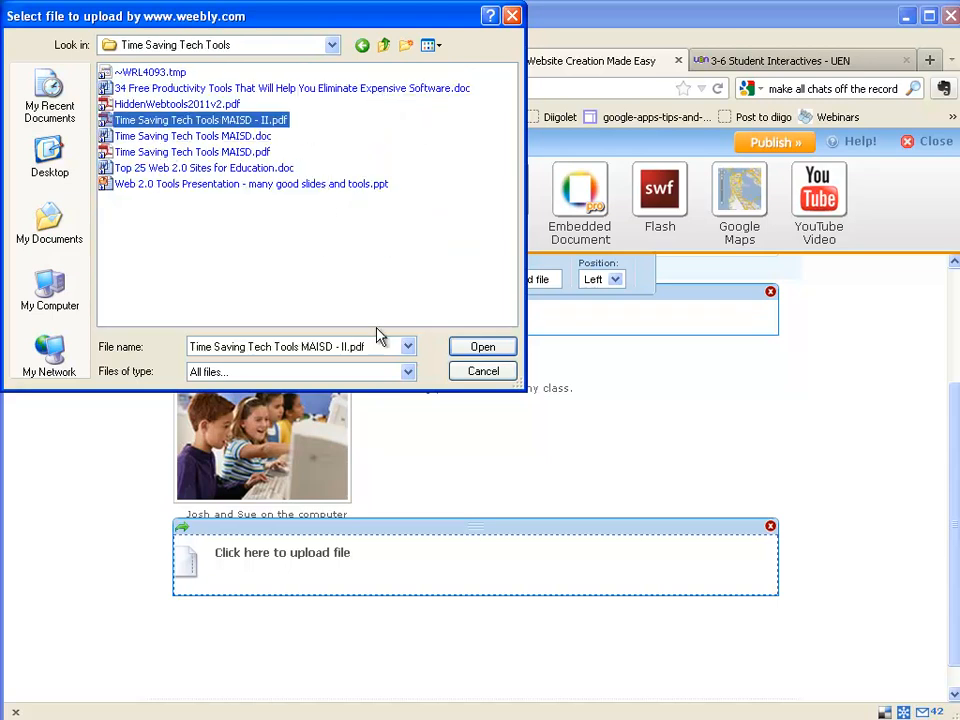
{"action": "left_click", "coordinate": [480, 348]}
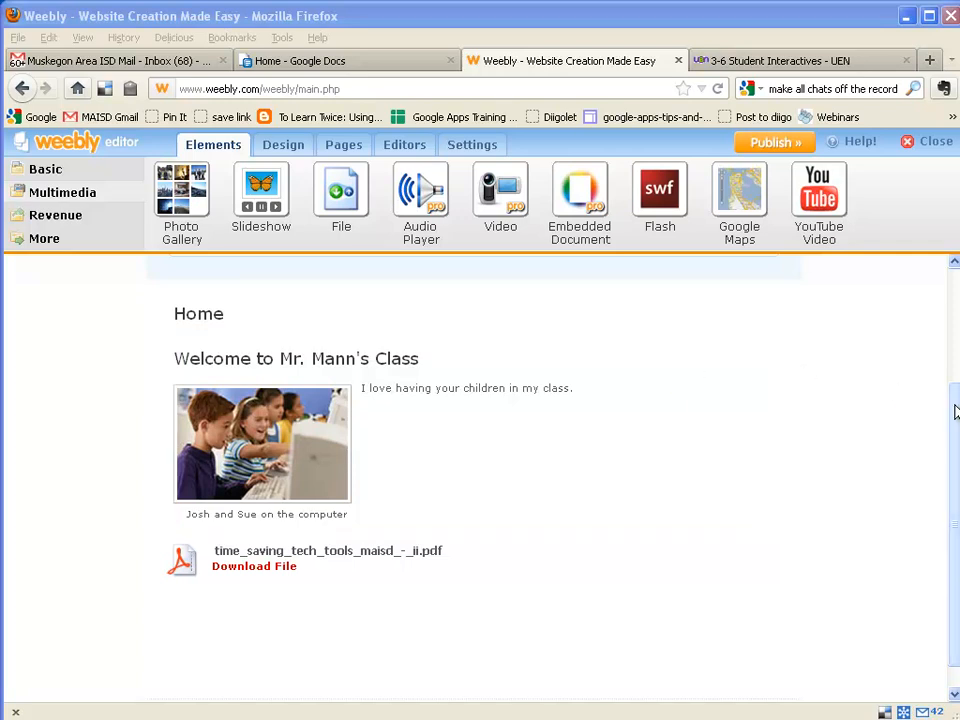
- Rename the Field Trip subpage under Photos as Civil War
{"action": "left_click_drag", "start_coordinate": [955, 407], "coordinate": [955, 262]}
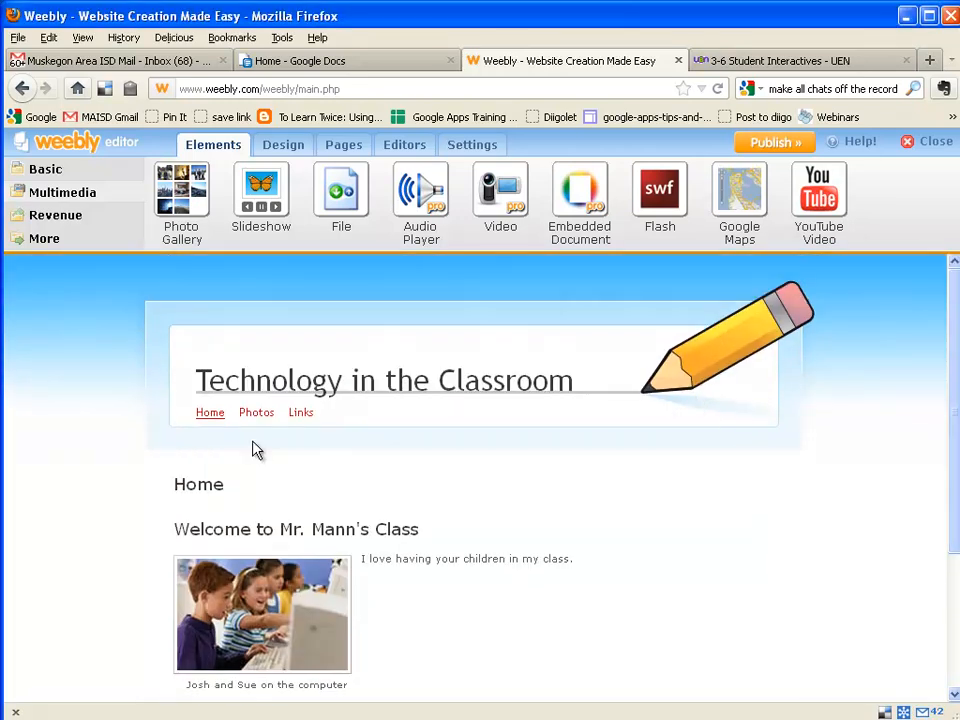
{"action": "left_click", "coordinate": [256, 414]}
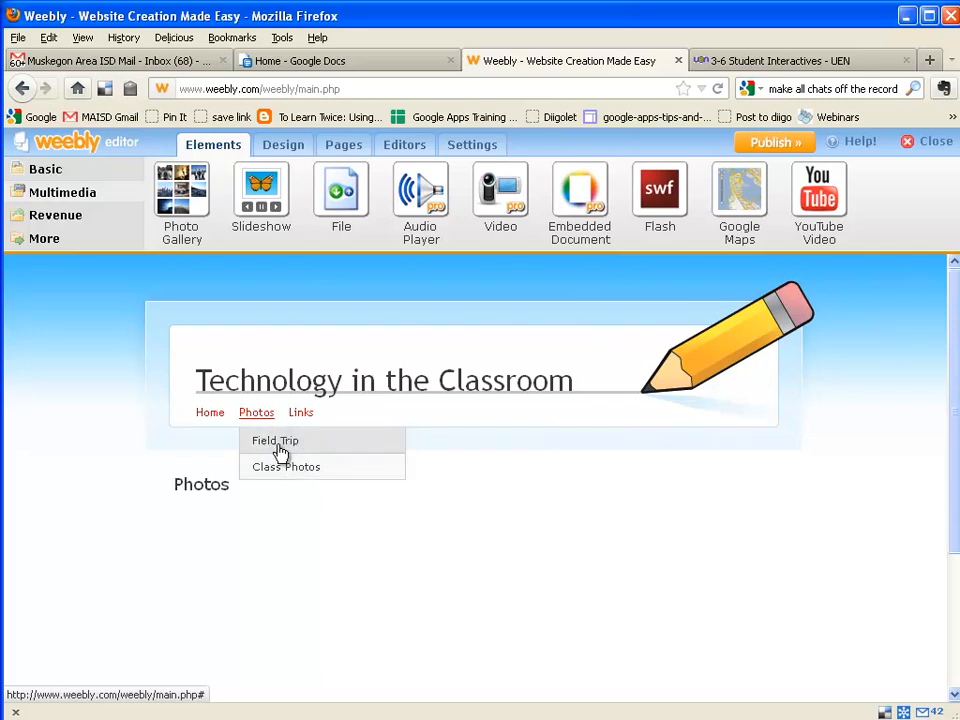
{"action": "left_click", "coordinate": [342, 145]}
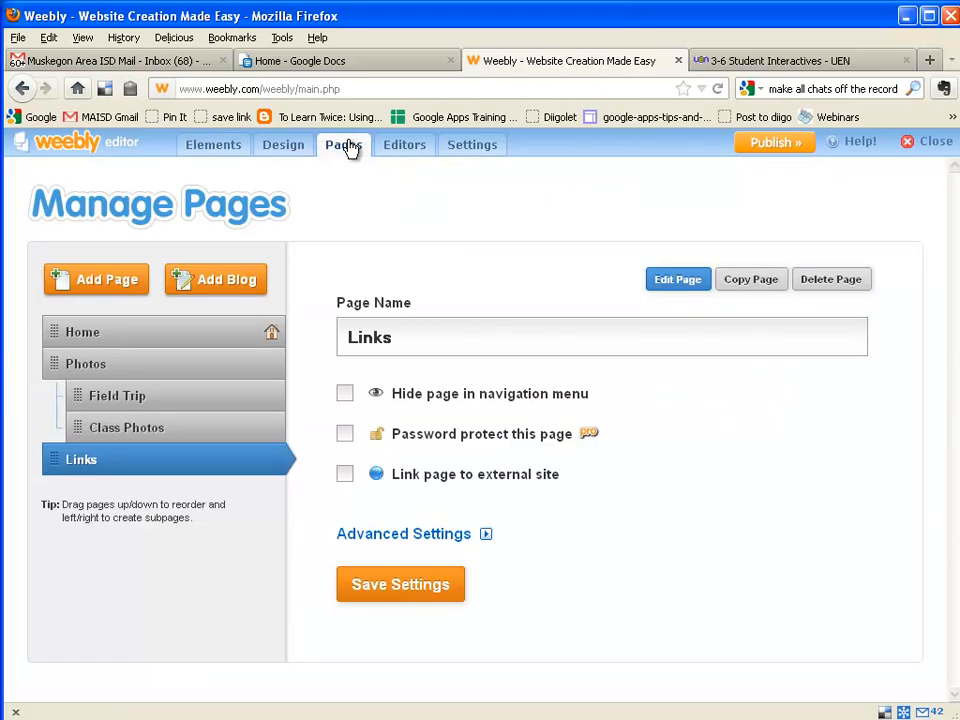
{"action": "left_click", "coordinate": [124, 398]}
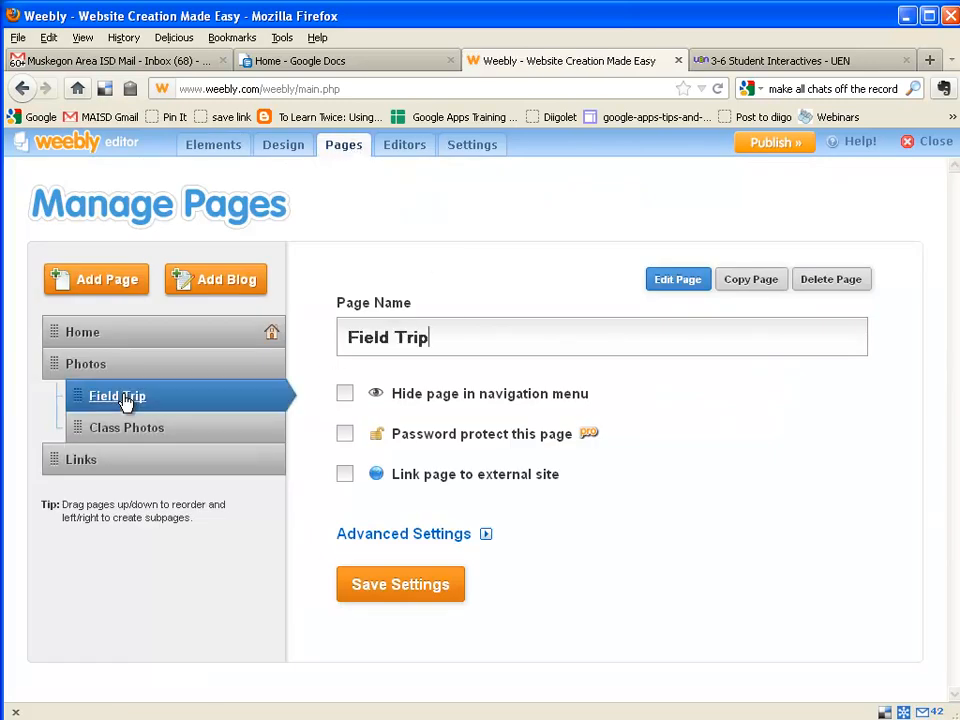
{"action": "triple_click", "coordinate": [436, 341]}
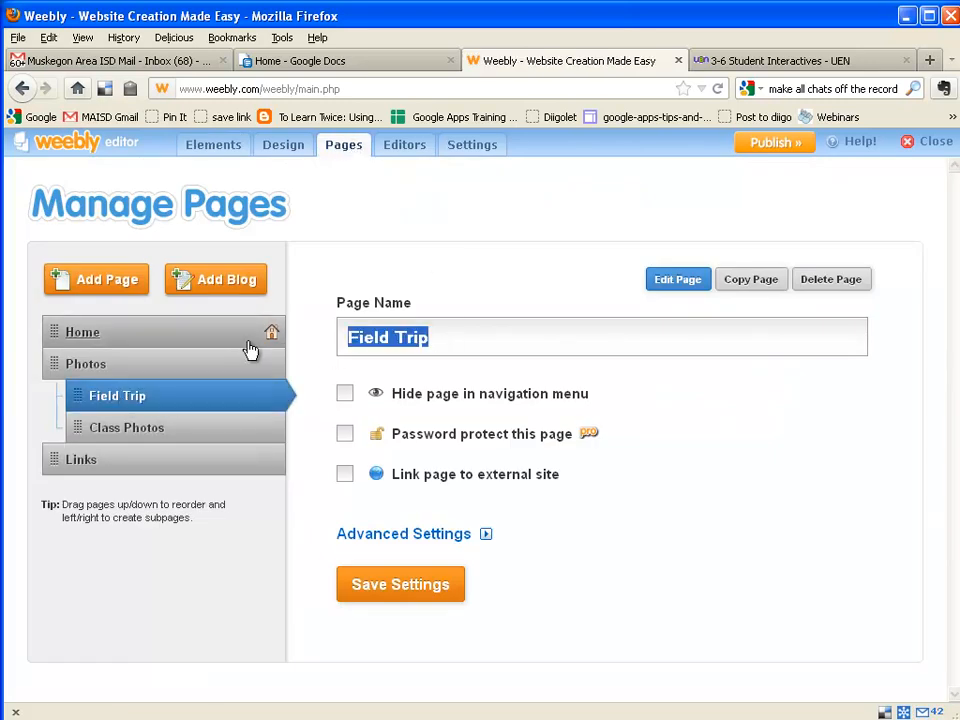
{"action": "type", "text": "Civil War"}
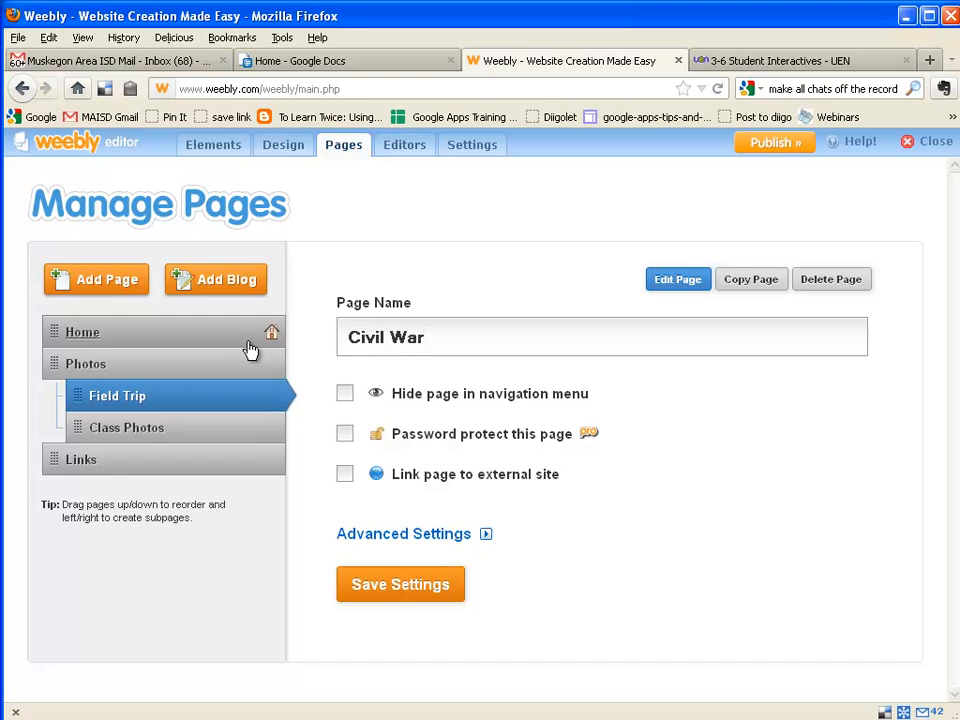
- Rename the Class Photos subpage as Tutorials and save the page settings
{"action": "left_click", "coordinate": [181, 430]}
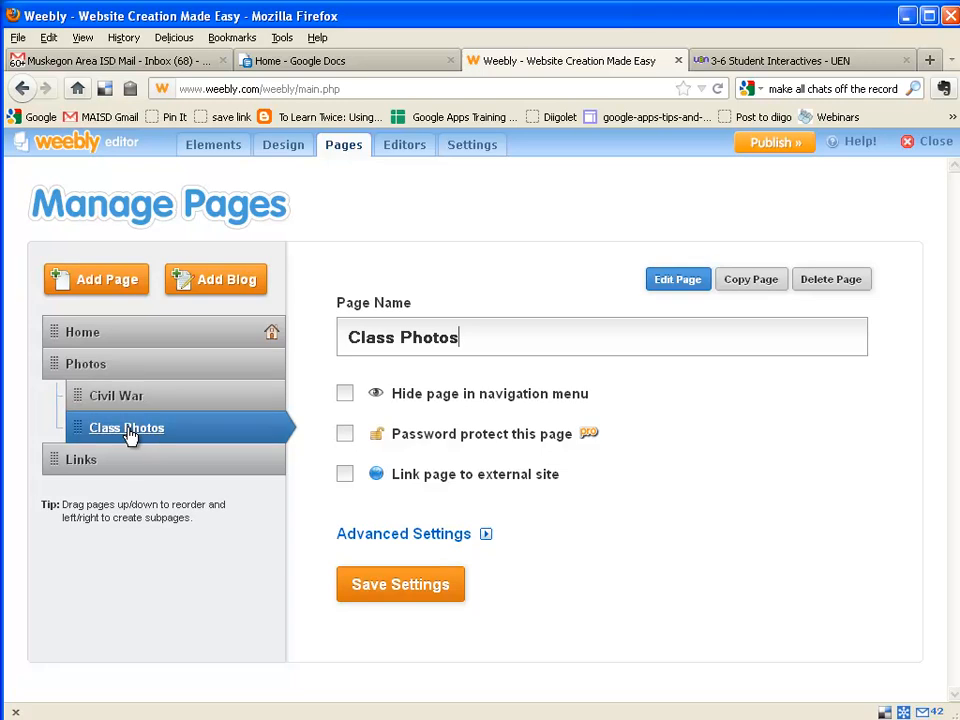
{"action": "left_click_drag", "start_coordinate": [459, 337], "coordinate": [333, 347]}
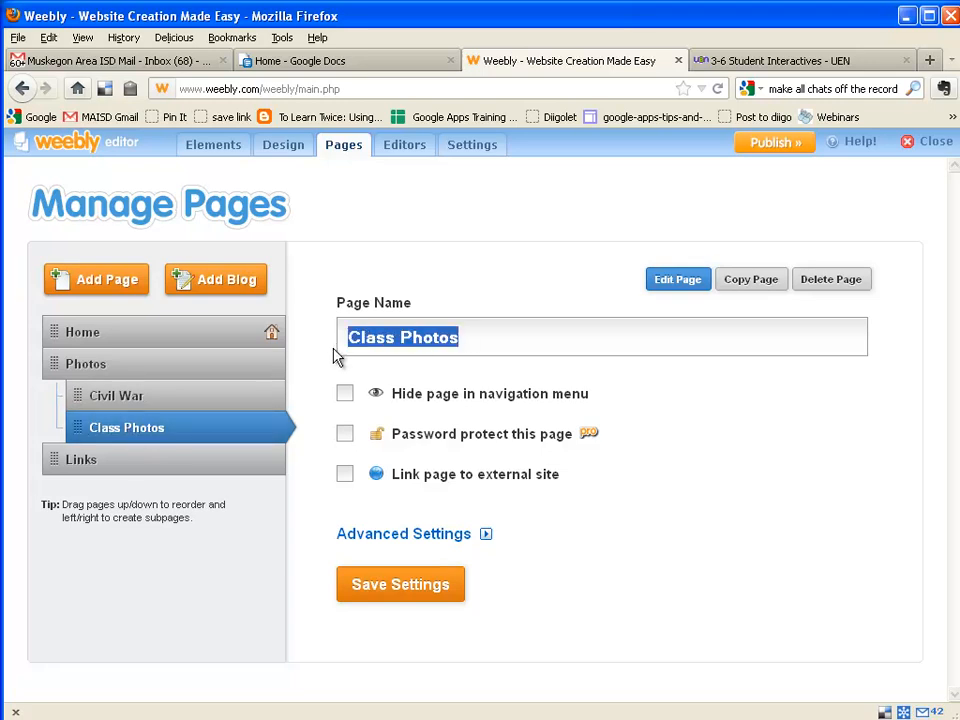
{"action": "type", "text": "Tutorials"}
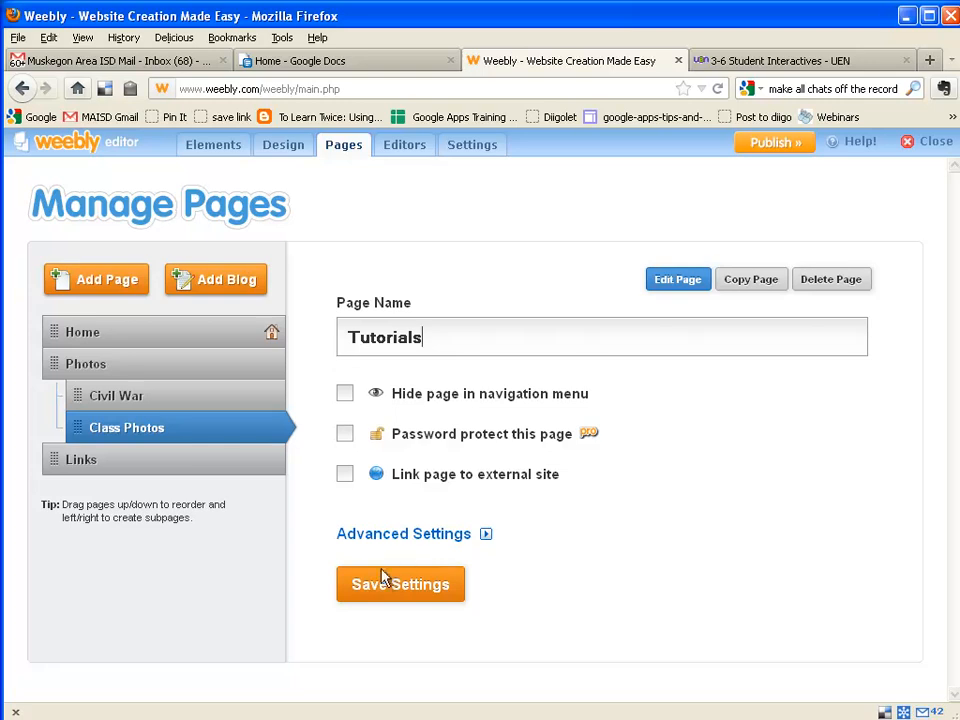
{"action": "left_click", "coordinate": [383, 578]}
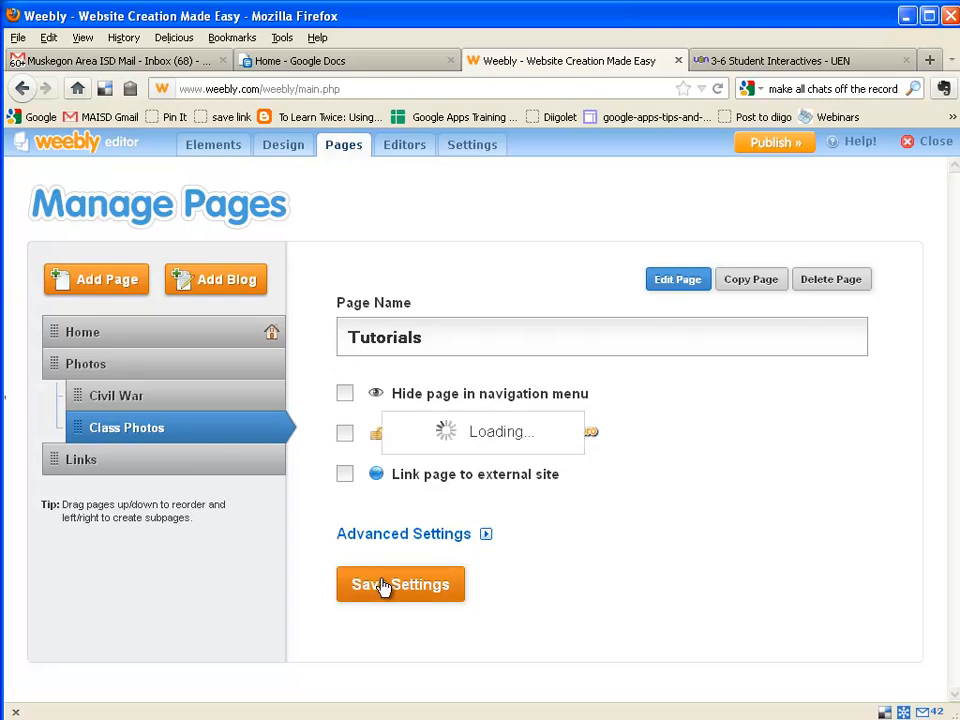
- Open the Tutorials page under Photos for editing and display the available multimedia elements
{"action": "mouse_move", "coordinate": [253, 420]}
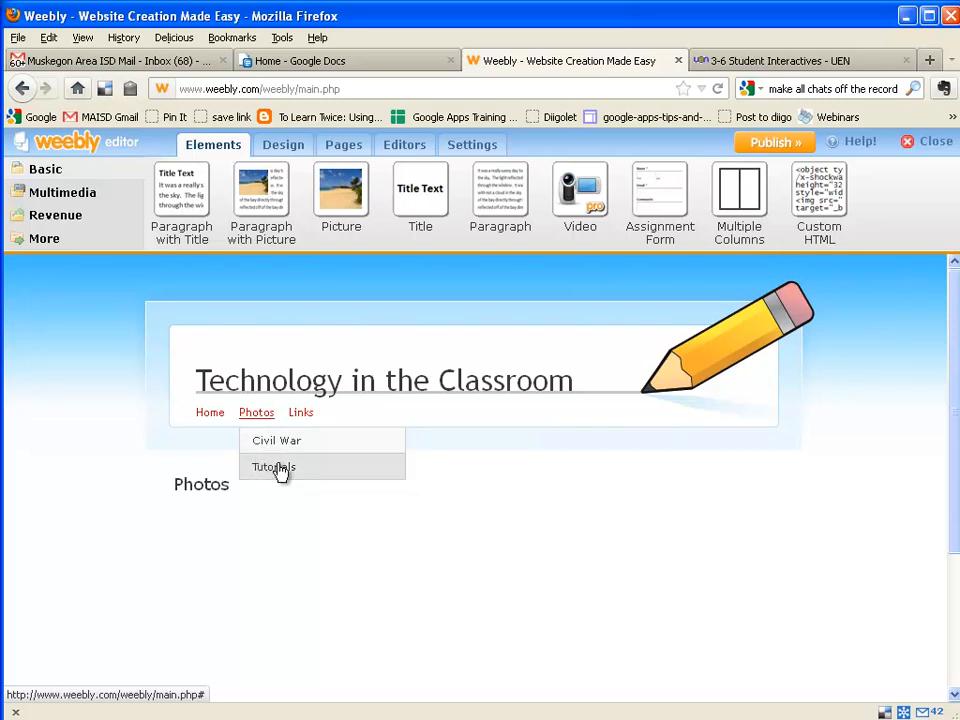
{"action": "left_click", "coordinate": [280, 470]}
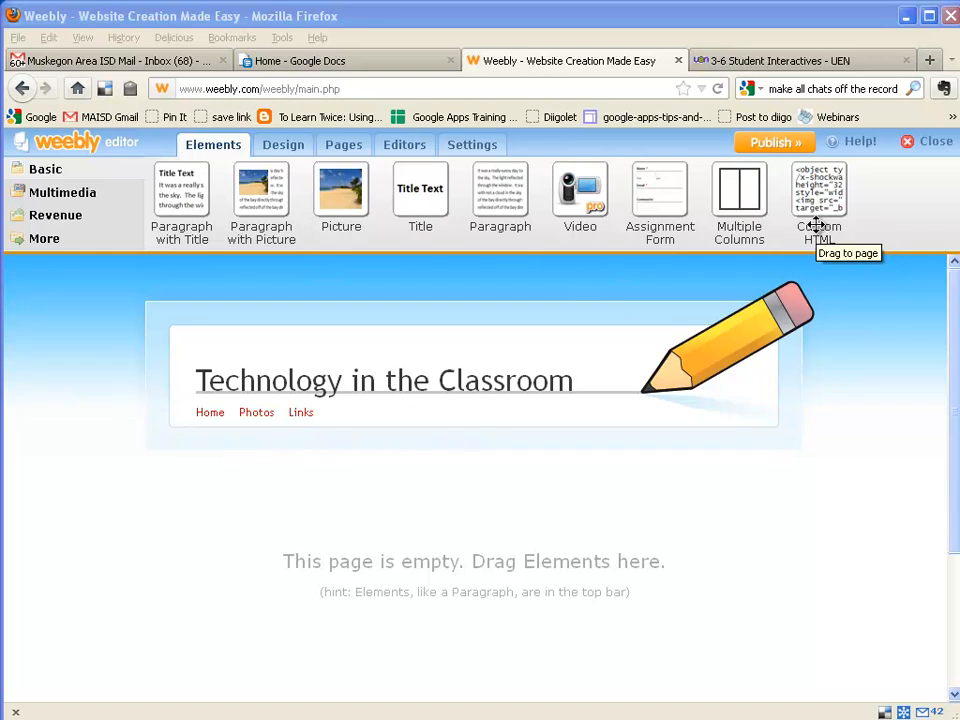
{"action": "left_click", "coordinate": [90, 195]}
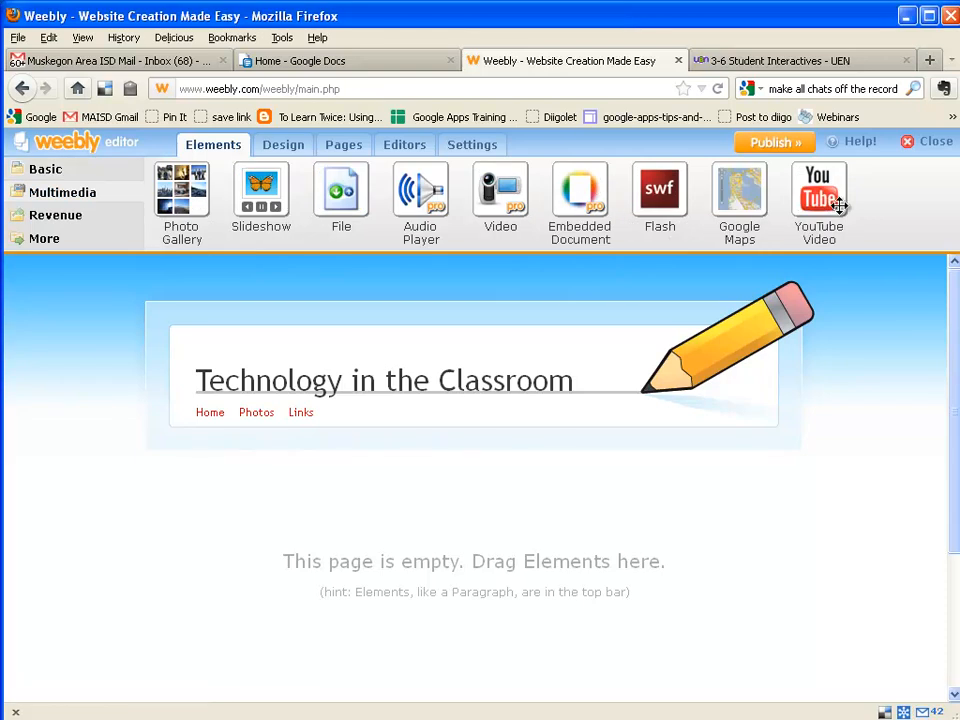
- Add a YouTube Video element to the empty Tutorials page, open its settings and pause the placeholder video
{"action": "left_click_drag", "start_coordinate": [820, 180], "coordinate": [343, 508]}
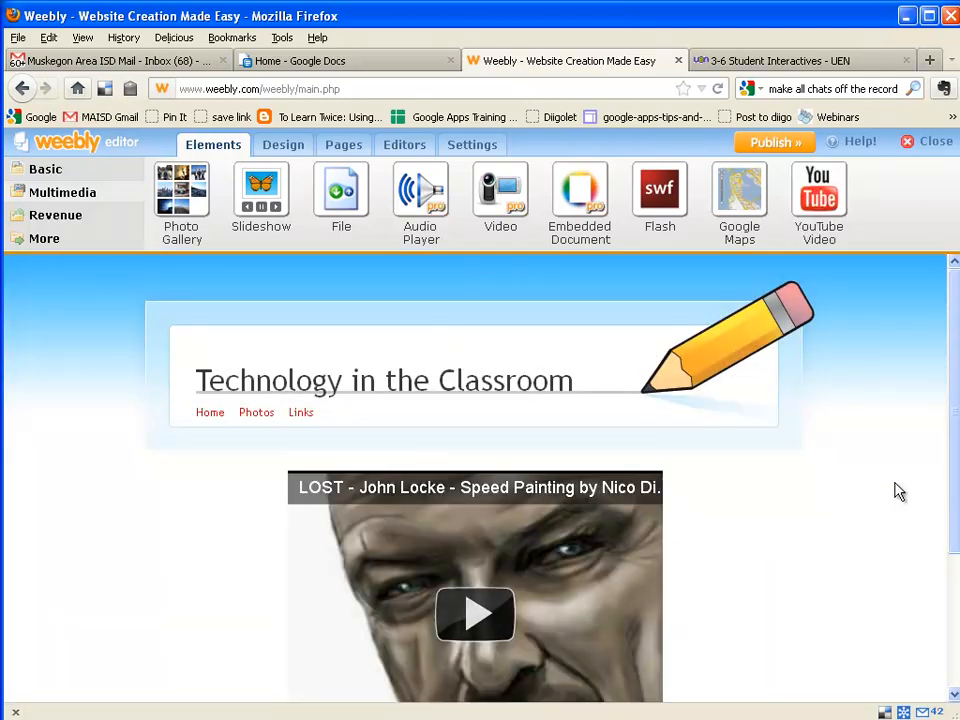
{"action": "left_click_drag", "start_coordinate": [950, 412], "coordinate": [955, 505]}
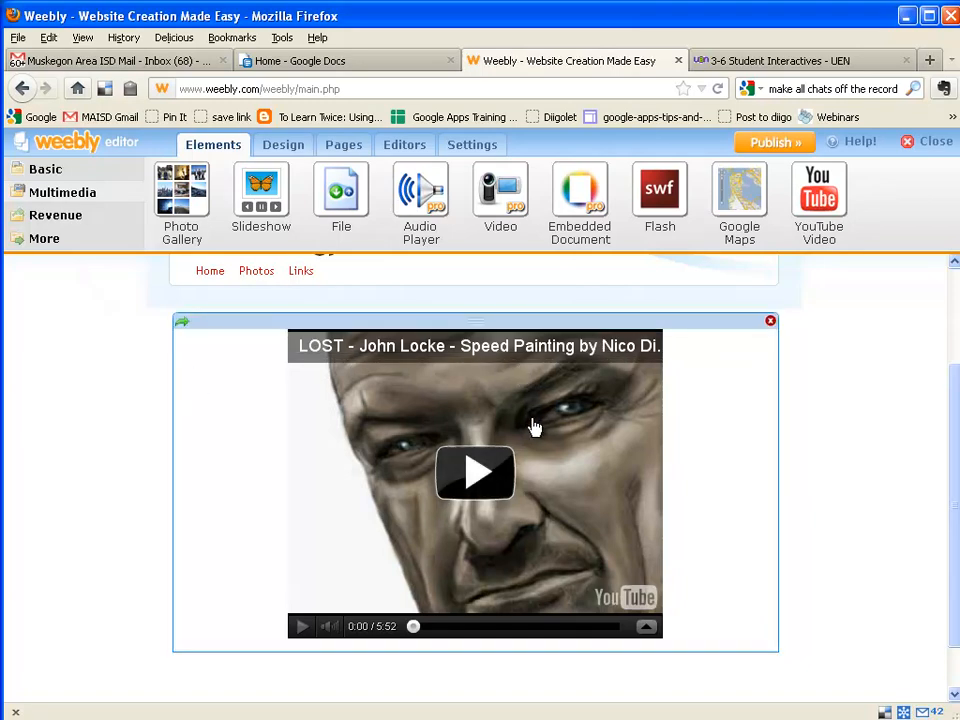
{"action": "left_click", "coordinate": [320, 418]}
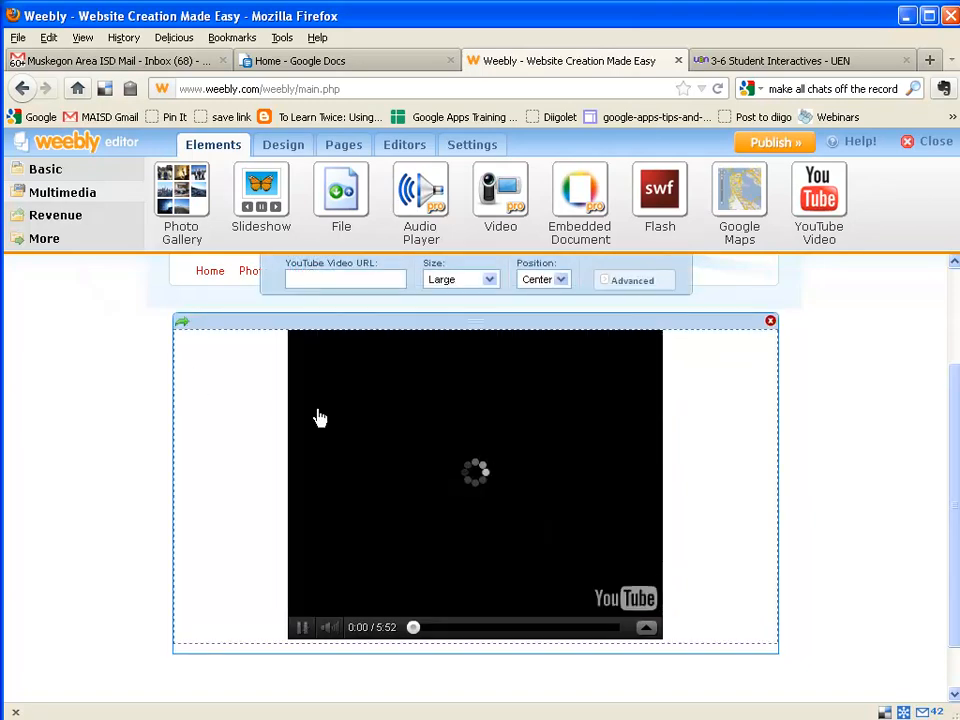
{"action": "left_click", "coordinate": [304, 632]}
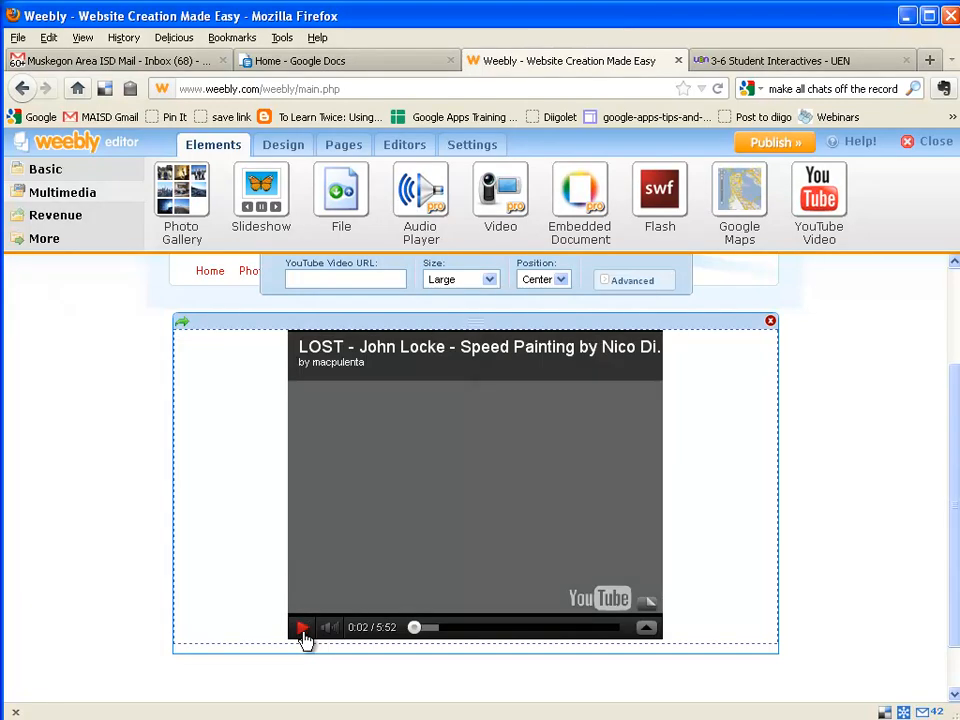
{"action": "scroll", "coordinate": [358, 466], "scroll_direction": "up", "scroll_amount": 2}
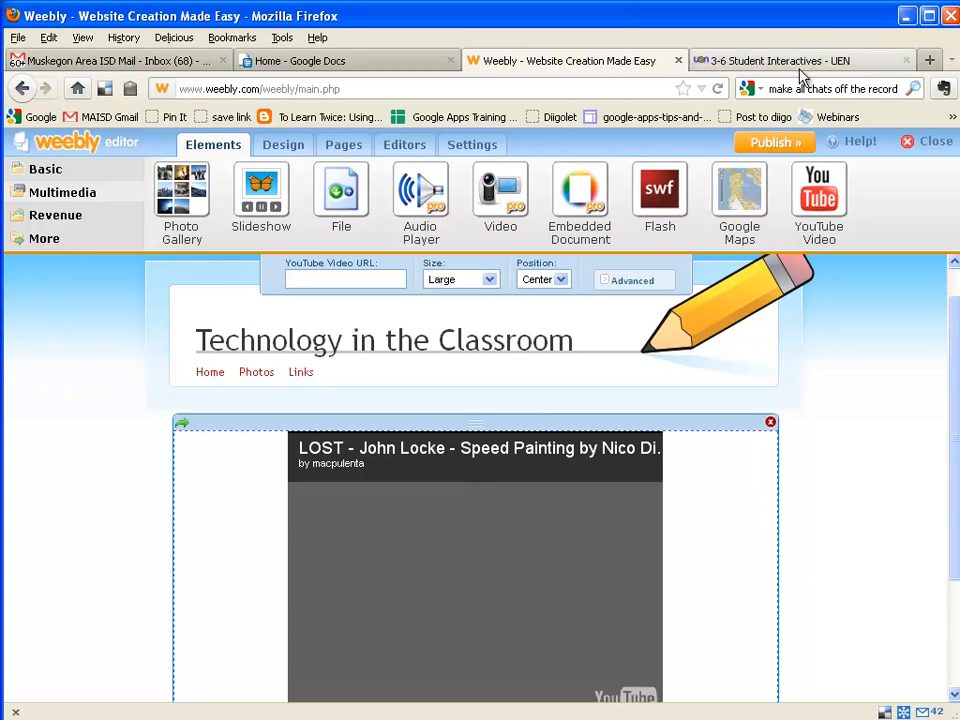
{"action": "left_click", "coordinate": [868, 64]}
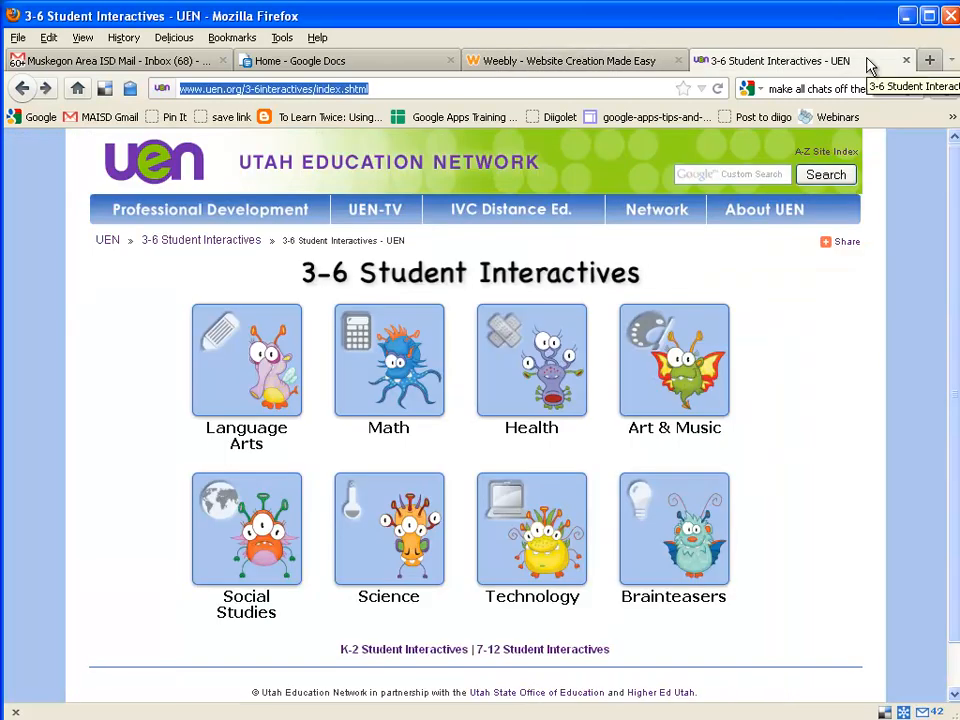
{"action": "type", "text": "y"}
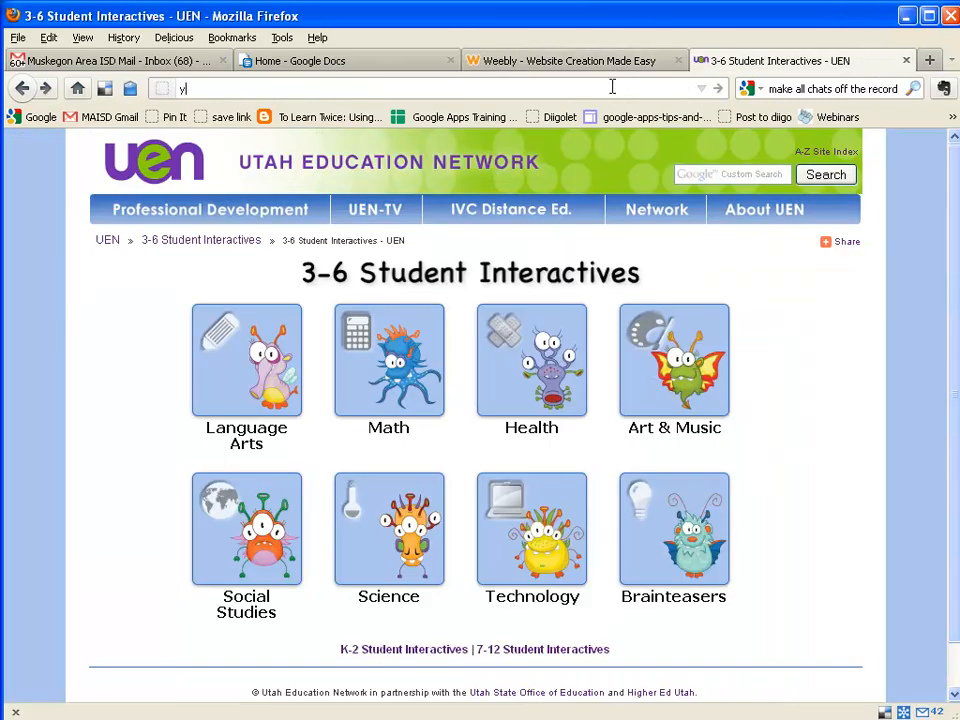
{"action": "type", "text": "ou"}
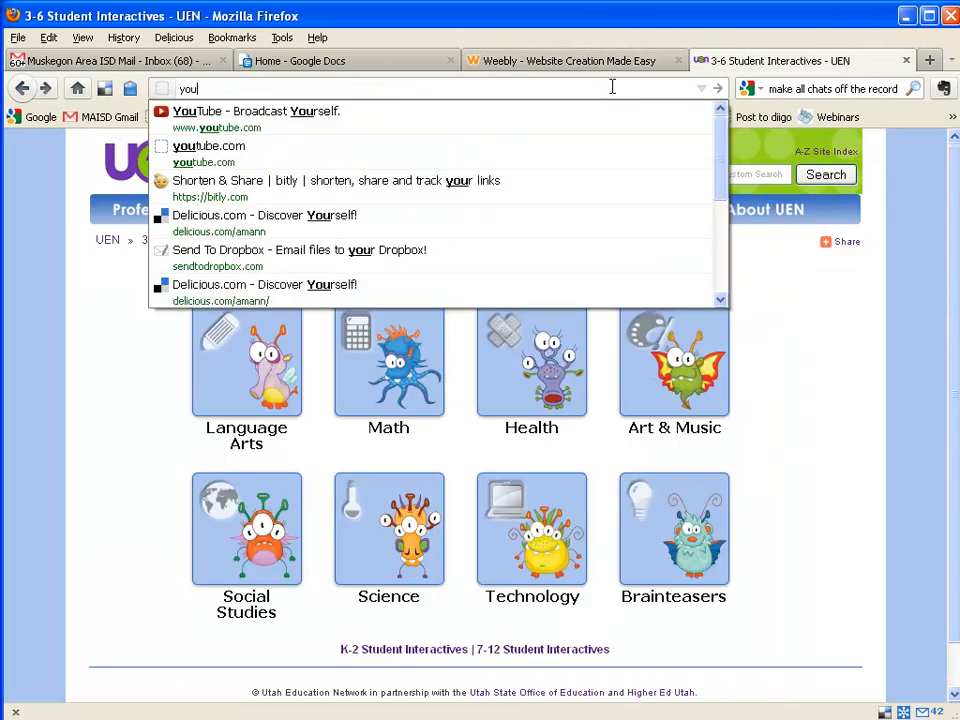
{"action": "left_click", "coordinate": [540, 129]}
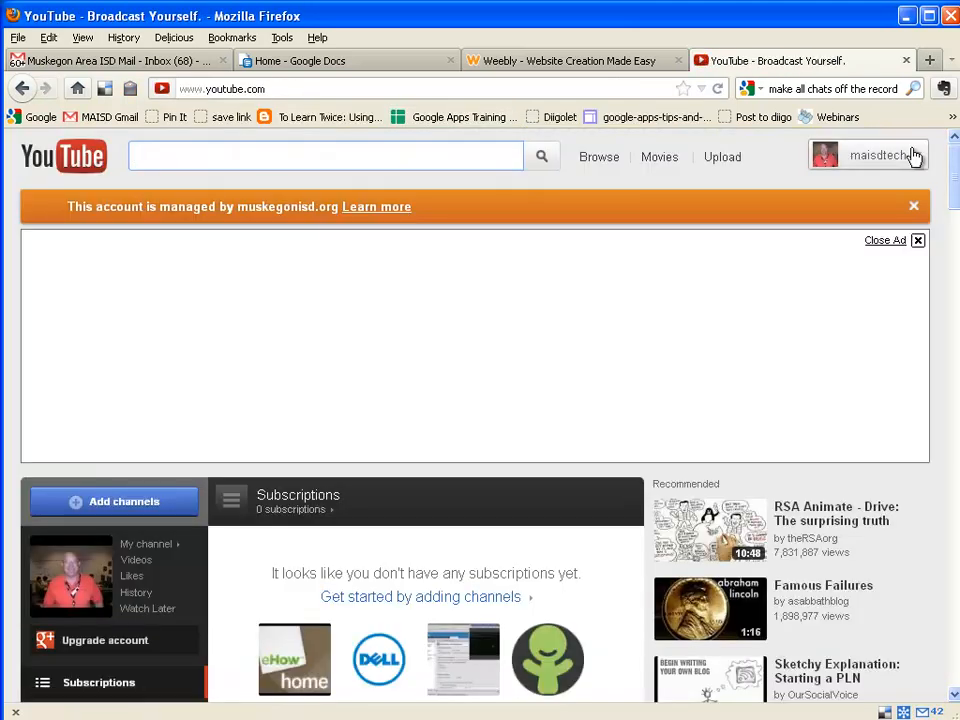
{"action": "left_click", "coordinate": [912, 156]}
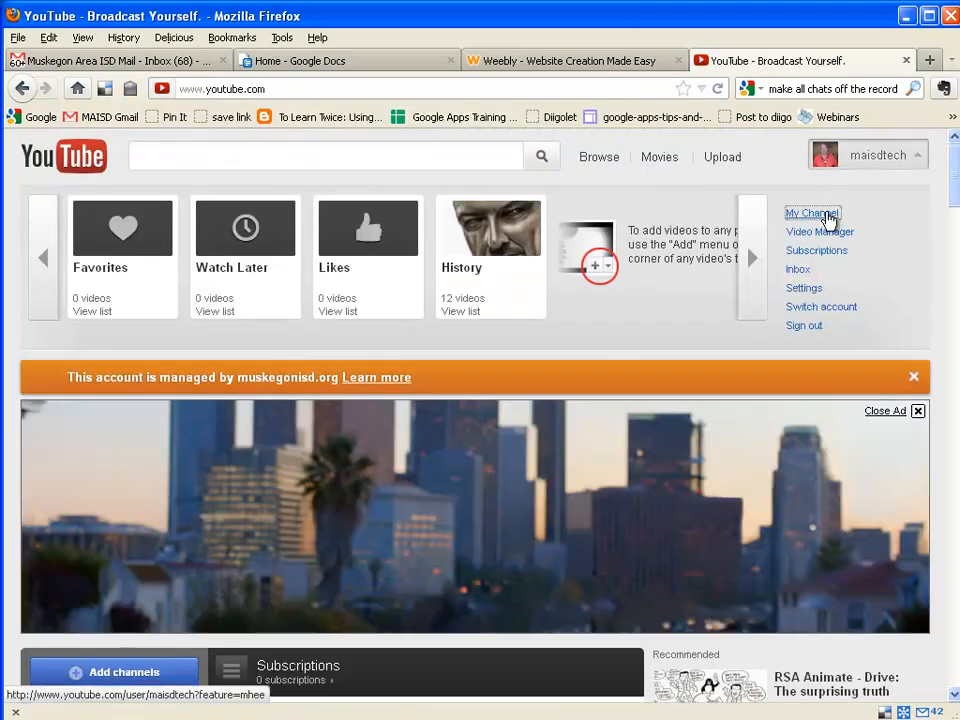
{"action": "left_click", "coordinate": [829, 215]}
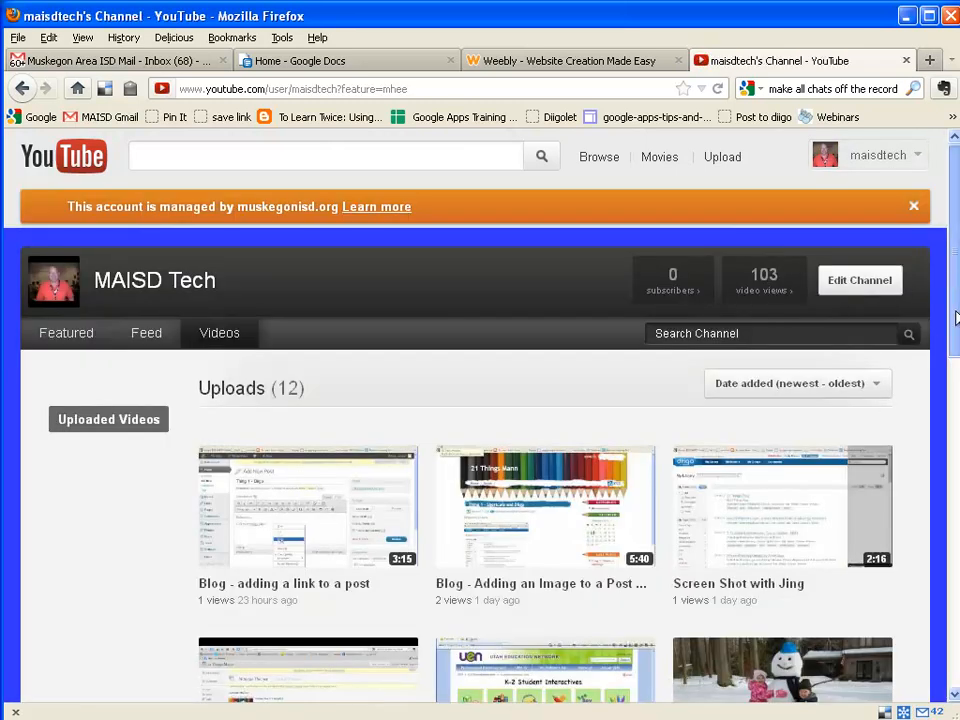
- Open the 21 Things - Diigo Tutorial video from the channel's uploads and pause its playback
{"action": "left_click_drag", "start_coordinate": [955, 266], "coordinate": [955, 360]}
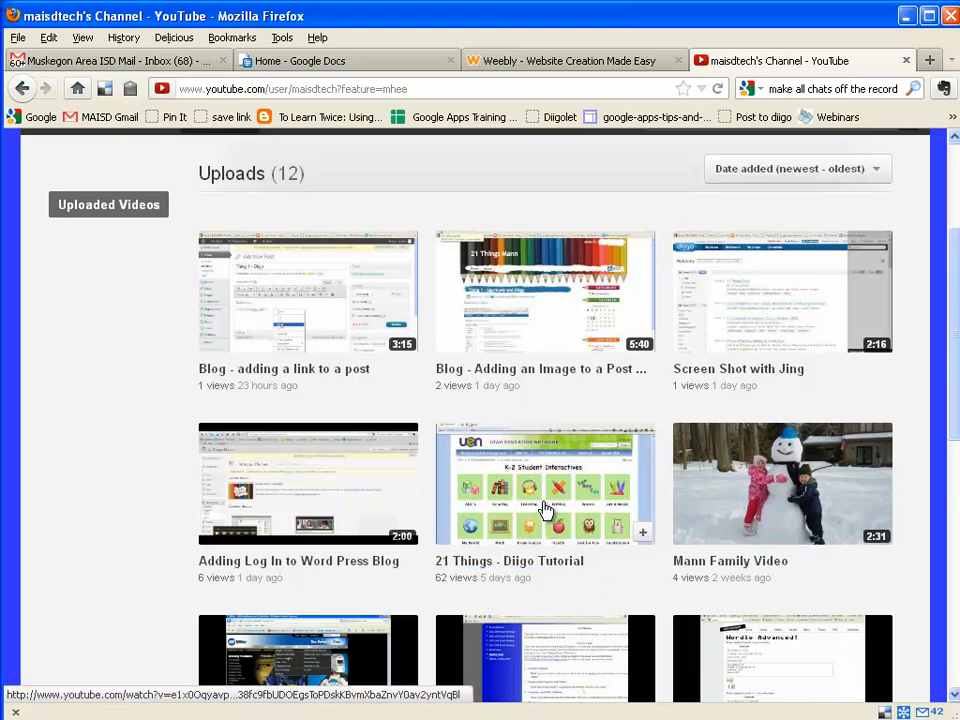
{"action": "scroll", "coordinate": [545, 510], "scroll_direction": "down", "scroll_amount": 3}
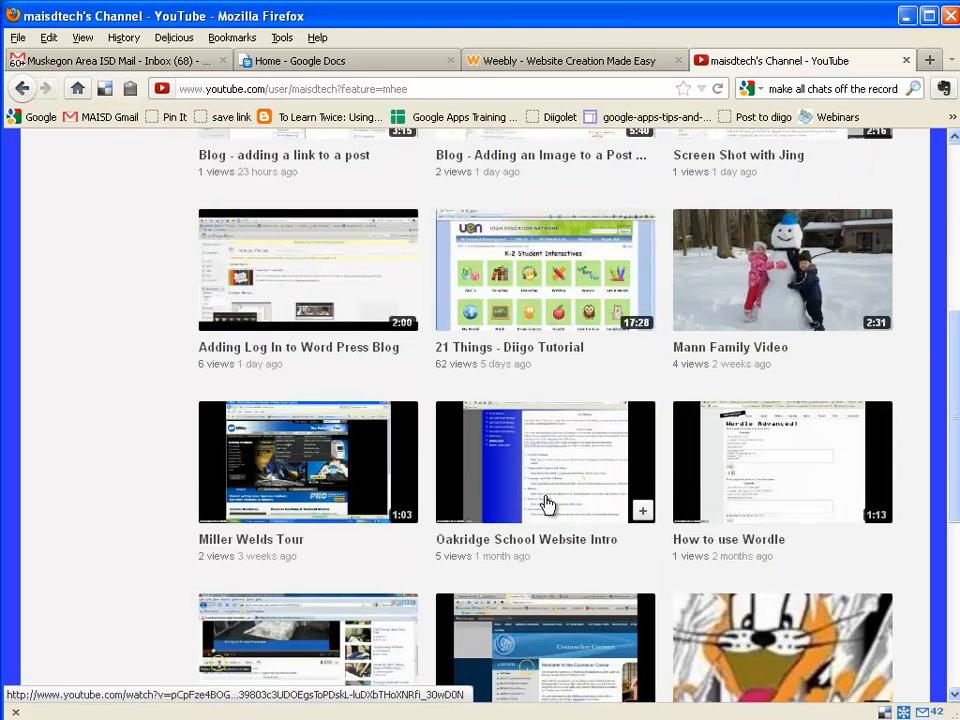
{"action": "left_click", "coordinate": [565, 308]}
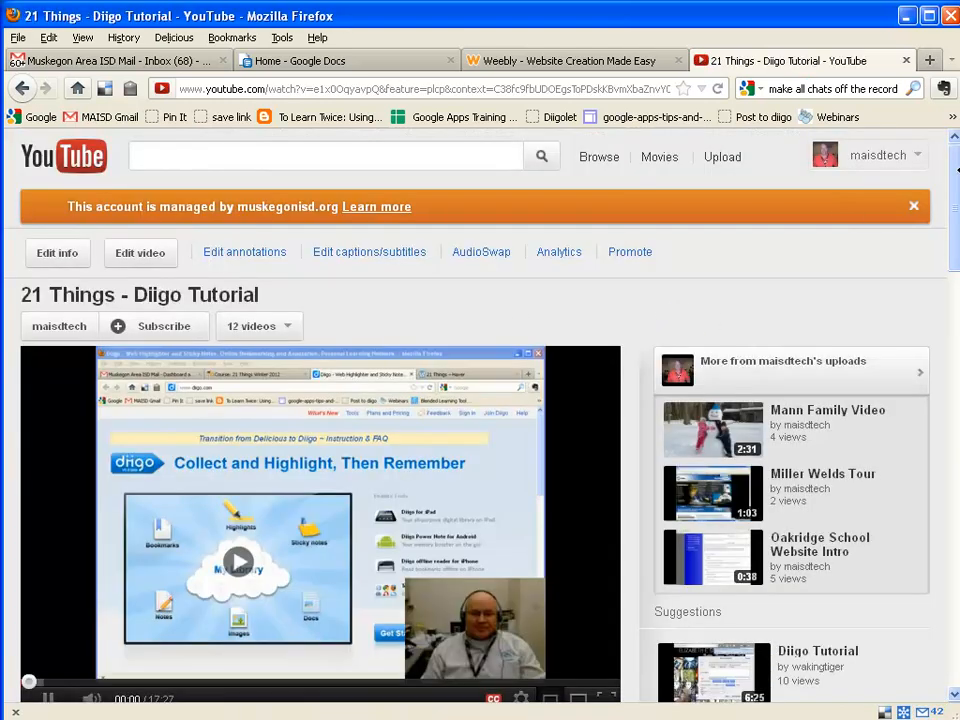
{"action": "scroll", "coordinate": [700, 320], "scroll_direction": "down", "scroll_amount": 2}
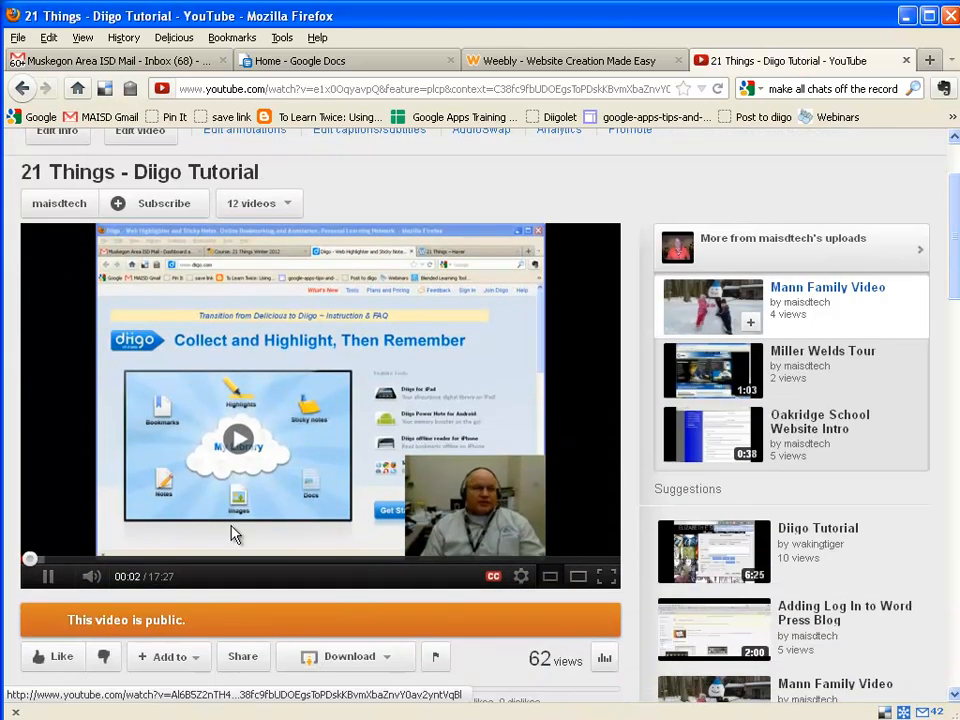
{"action": "left_click", "coordinate": [47, 576]}
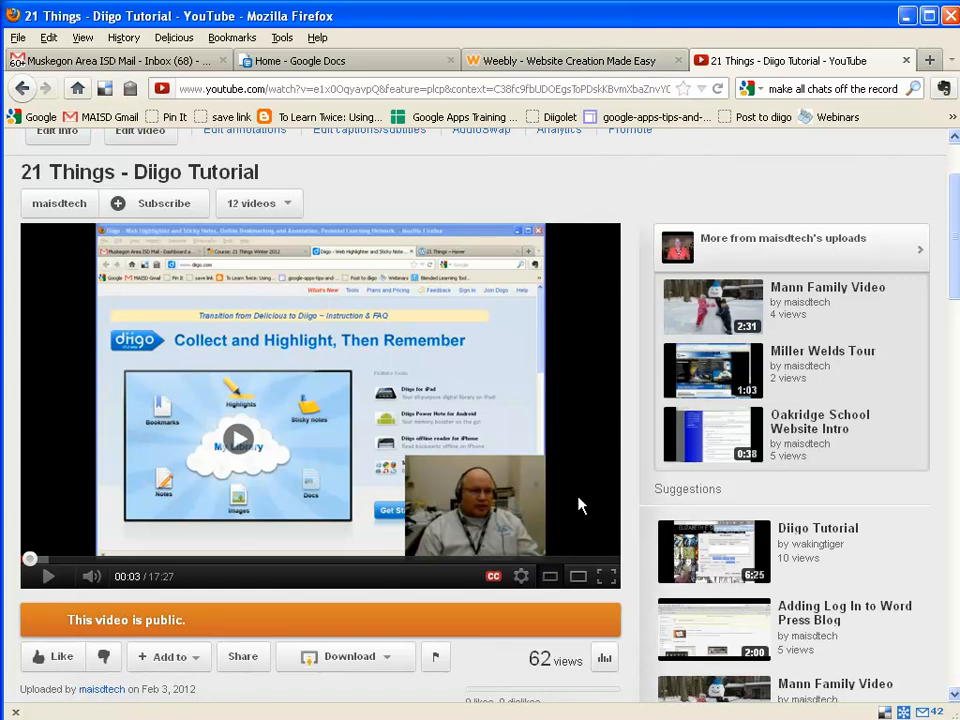
- Display the sharing options of the Diigo tutorial video and copy its short link
{"action": "scroll", "coordinate": [482, 568], "scroll_direction": "down", "scroll_amount": 2}
{"action": "left_click", "coordinate": [243, 550]}
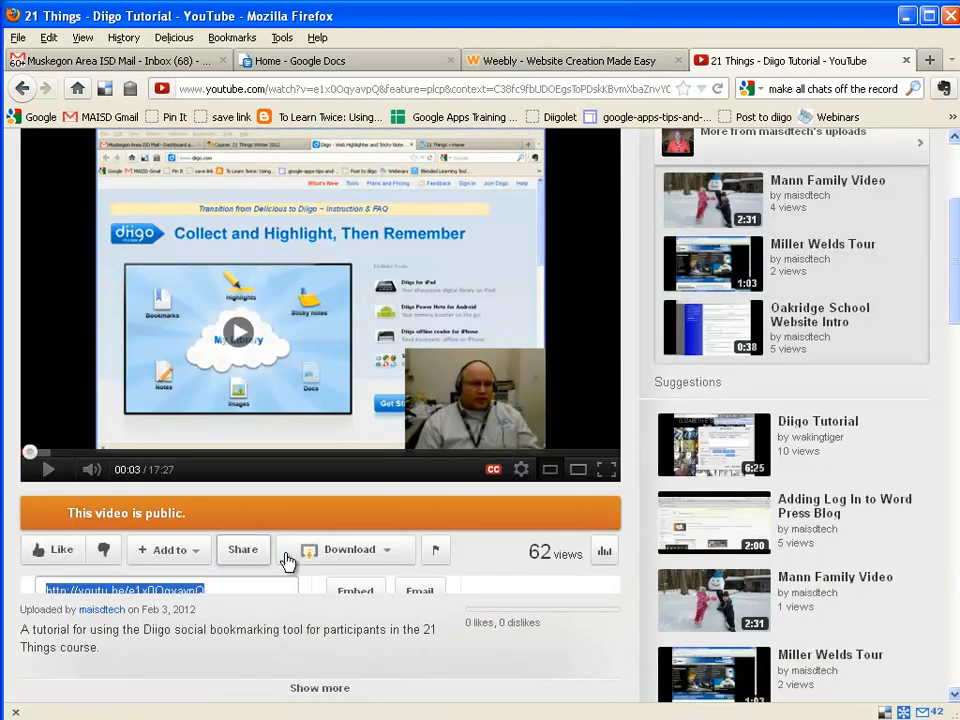
{"action": "scroll", "coordinate": [171, 529], "scroll_direction": "down", "scroll_amount": 2}
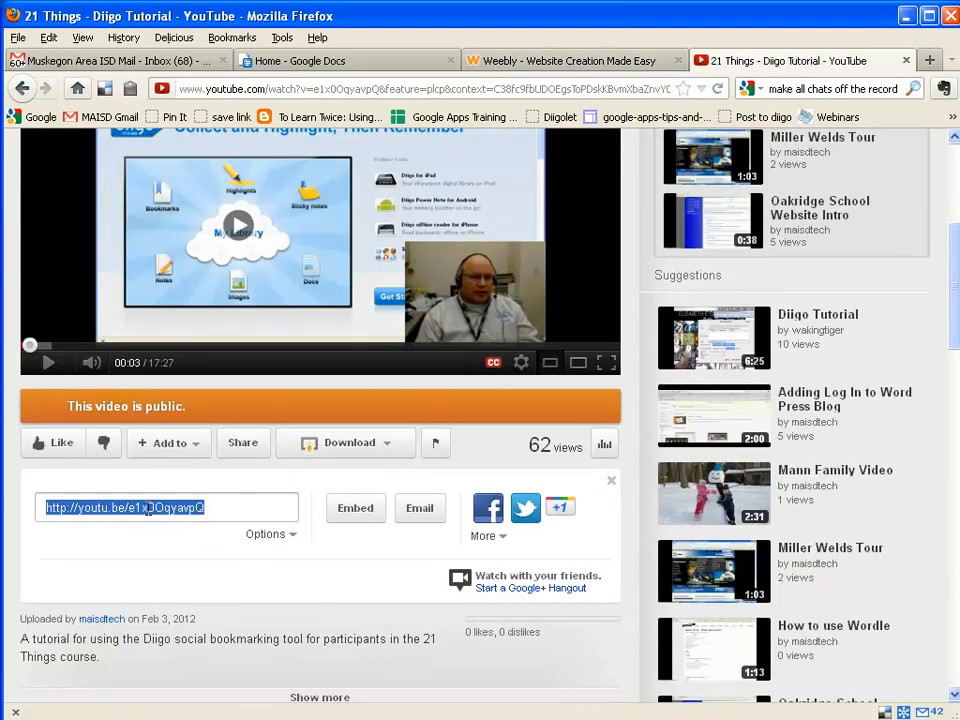
{"action": "right_click", "coordinate": [148, 509]}
{"action": "left_click", "coordinate": [188, 566]}
{"action": "left_click", "coordinate": [561, 60]}
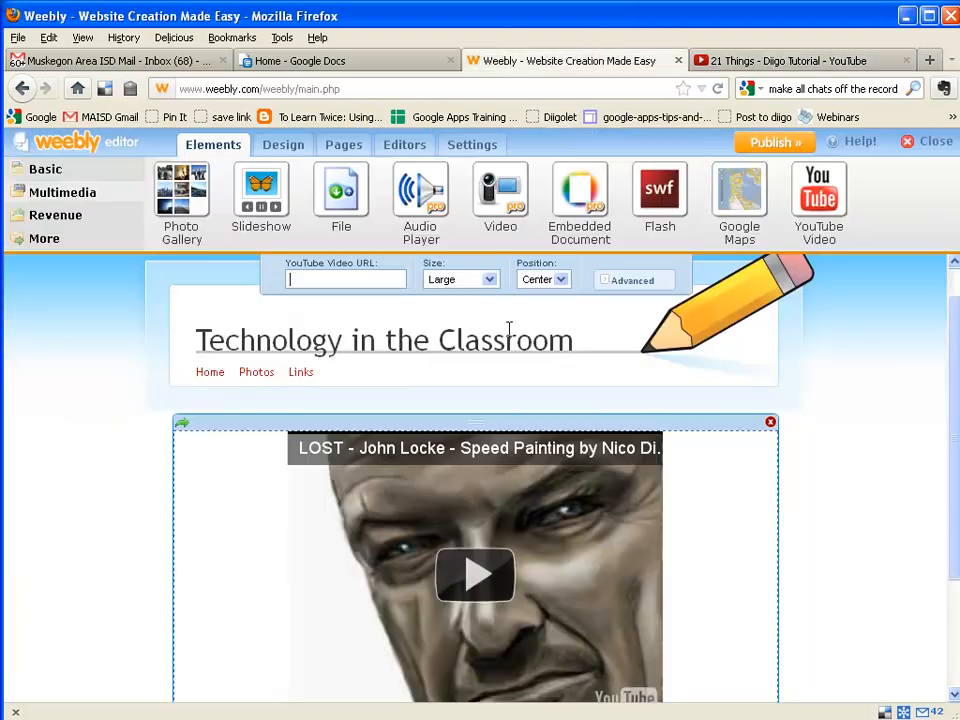
{"action": "right_click", "coordinate": [312, 278]}
{"action": "left_click", "coordinate": [347, 340]}
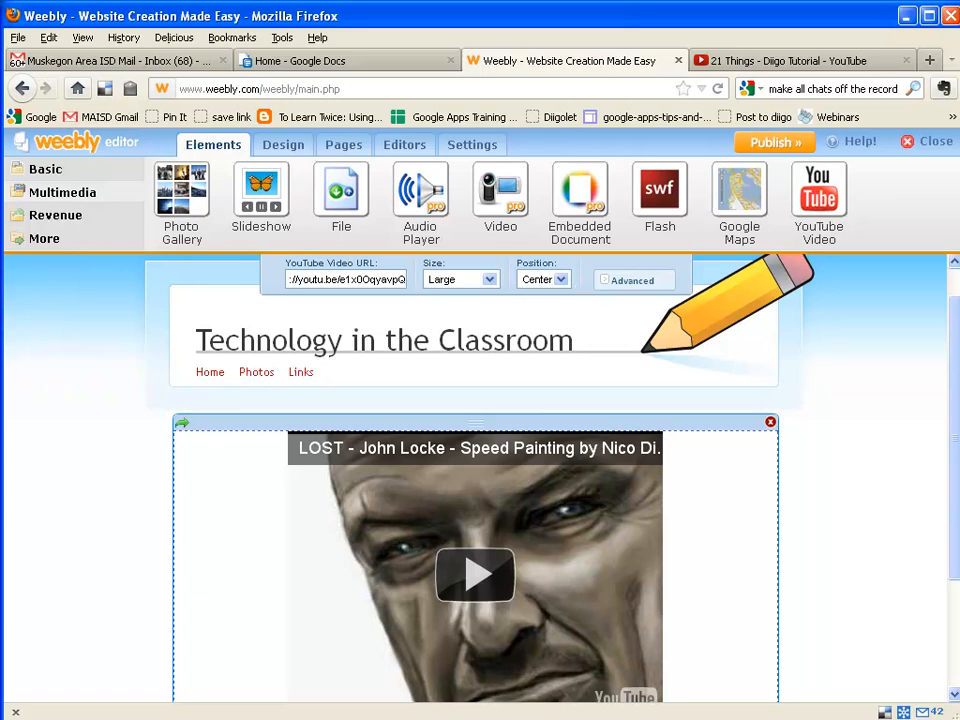
{"action": "left_click_drag", "start_coordinate": [957, 343], "coordinate": [955, 414]}
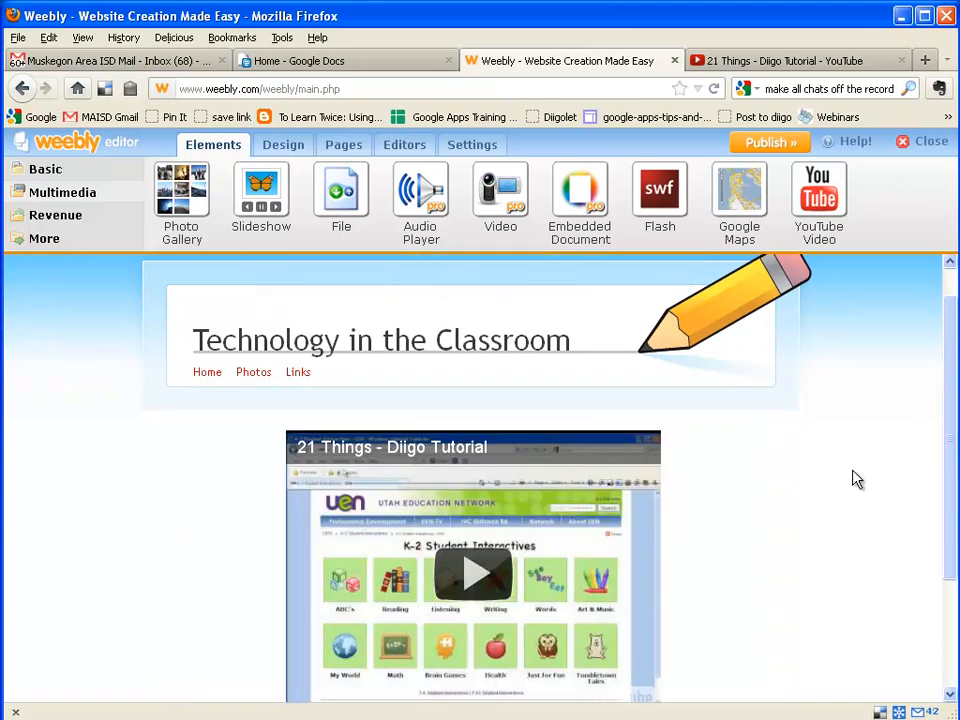
{"action": "scroll", "coordinate": [853, 480], "scroll_direction": "down", "scroll_amount": 2}
{"action": "scroll", "coordinate": [856, 469], "scroll_direction": "up", "scroll_amount": 3}
{"action": "scroll", "coordinate": [255, 330], "scroll_direction": "down", "scroll_amount": 3}
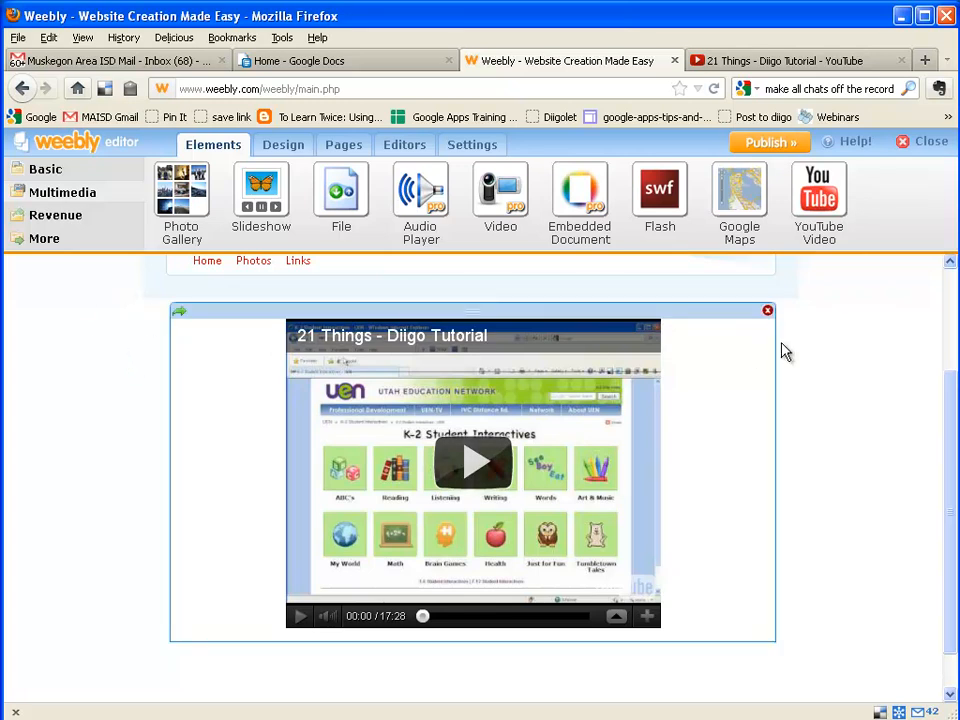
- Review the content of the Home page and of the Civil War page under Photos in the editor
{"action": "left_click_drag", "start_coordinate": [956, 418], "coordinate": [955, 260]}
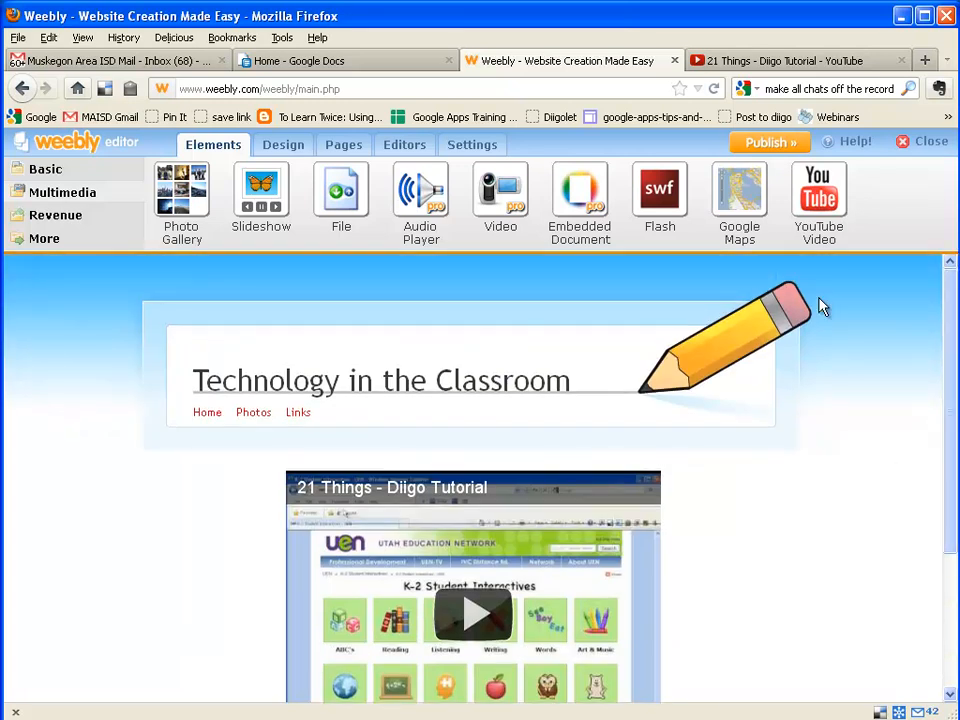
{"action": "left_click", "coordinate": [214, 414]}
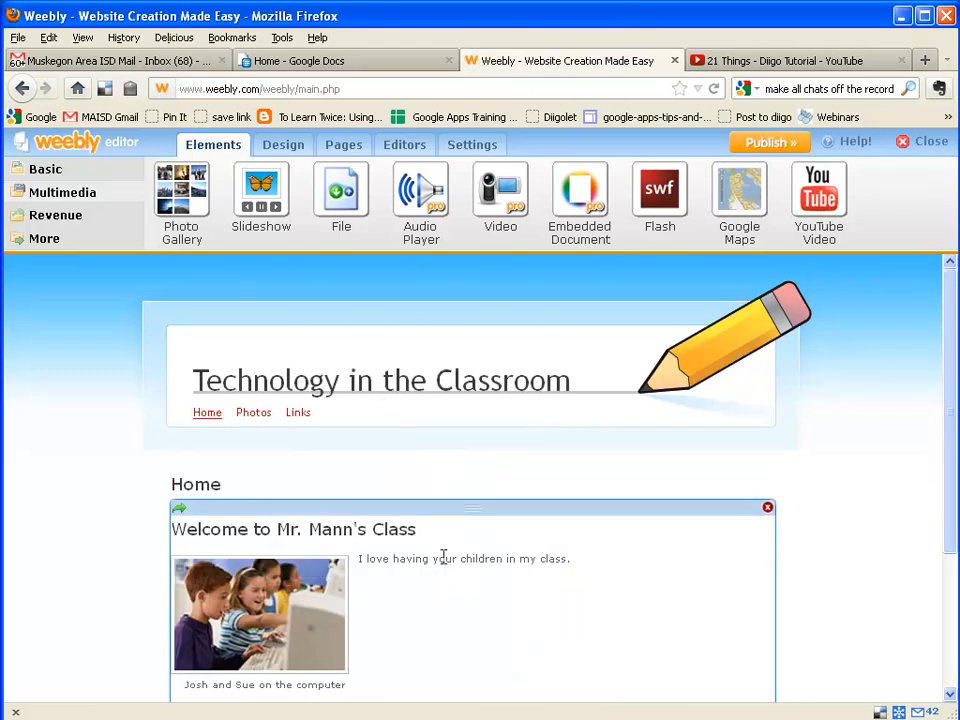
{"action": "mouse_move", "coordinate": [257, 420]}
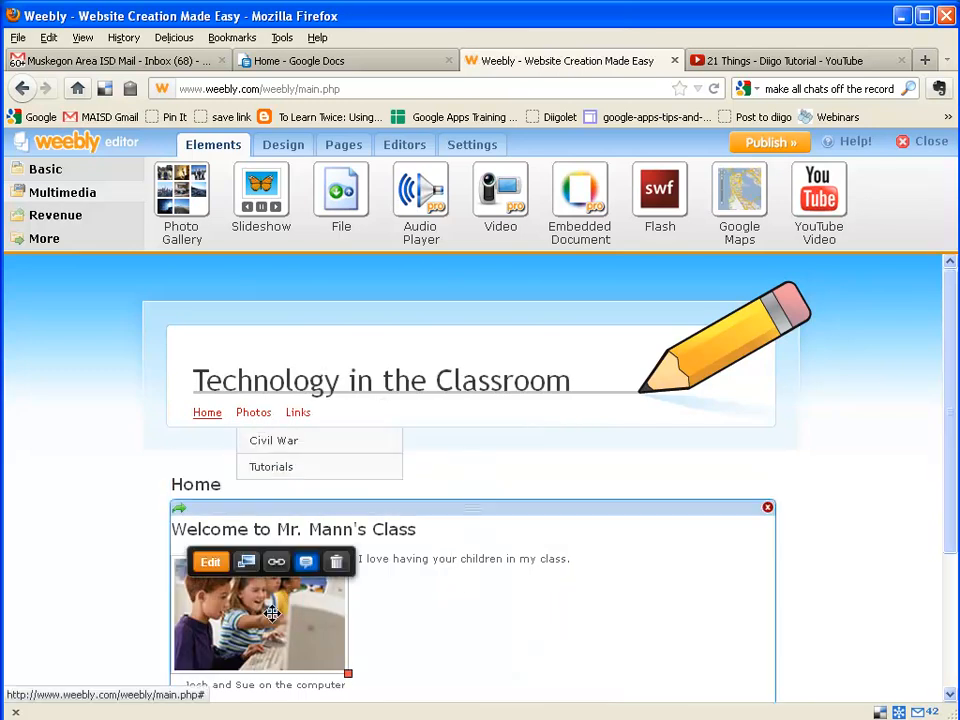
{"action": "left_click", "coordinate": [268, 447]}
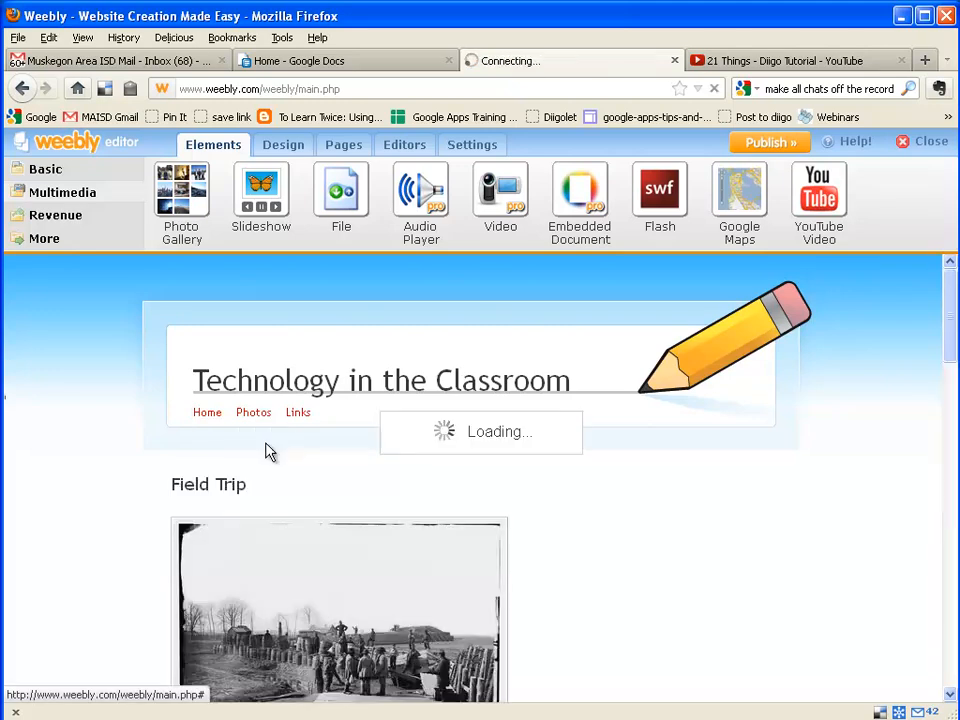
{"action": "scroll", "coordinate": [474, 537], "scroll_direction": "down", "scroll_amount": 1}
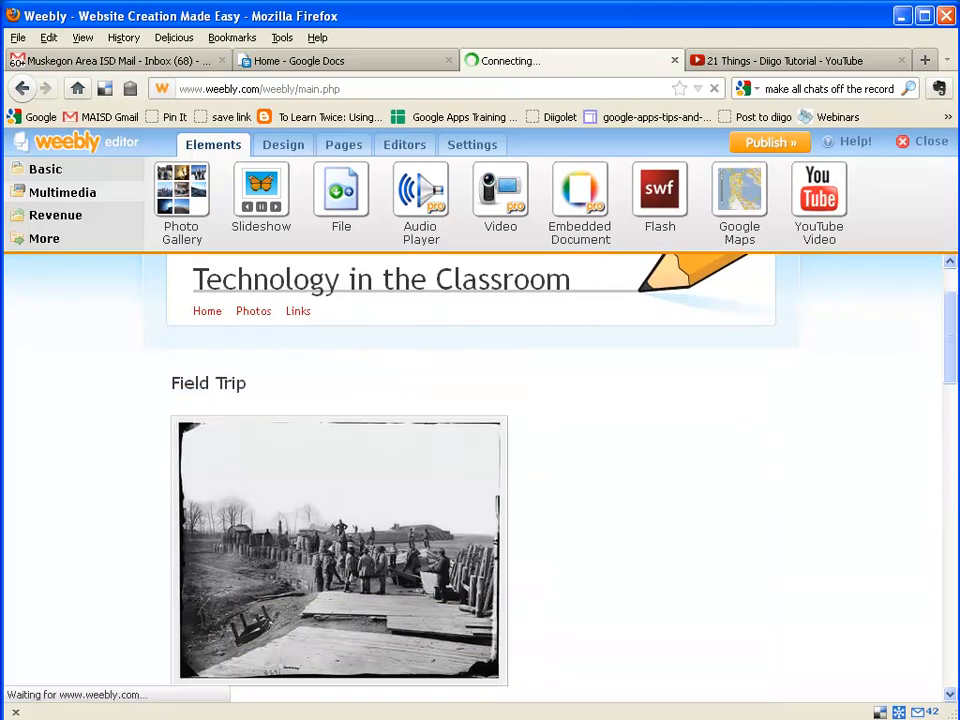
{"action": "left_click_drag", "start_coordinate": [955, 338], "coordinate": [954, 280]}
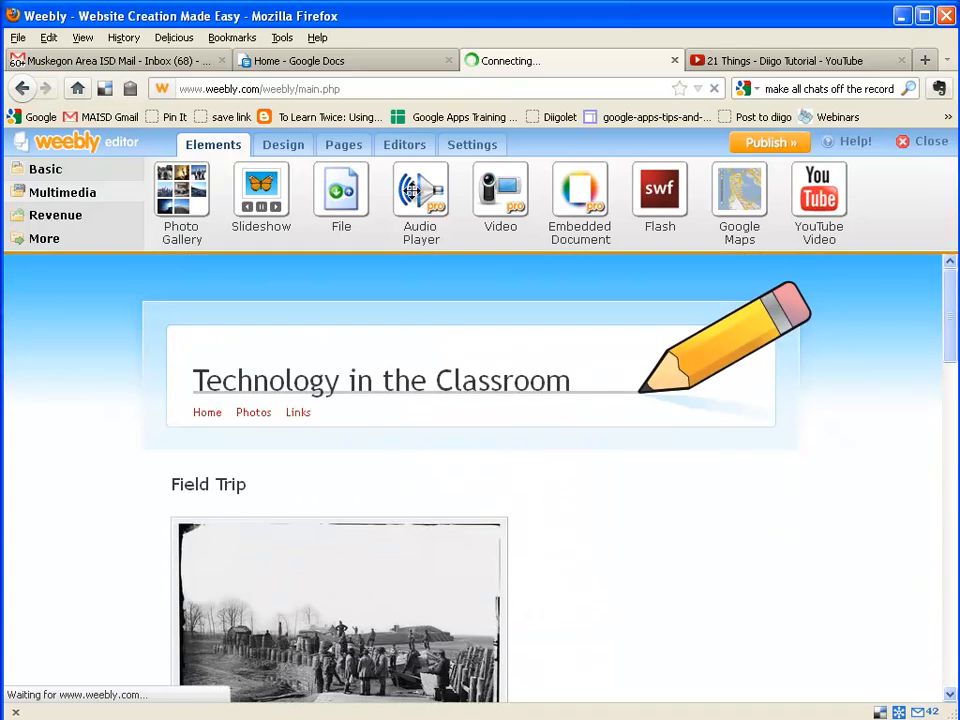
- Open the Links page and add a Divider element below the Utah Education Network link
{"action": "left_click", "coordinate": [300, 416]}
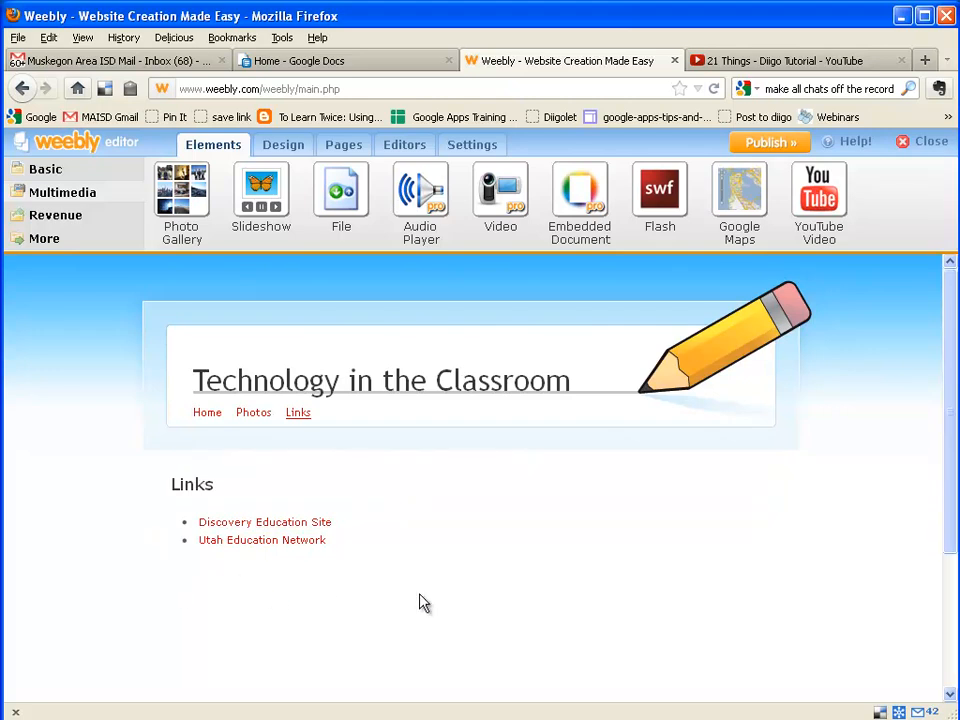
{"action": "left_click", "coordinate": [52, 242]}
{"action": "left_click_drag", "start_coordinate": [483, 192], "coordinate": [420, 594]}
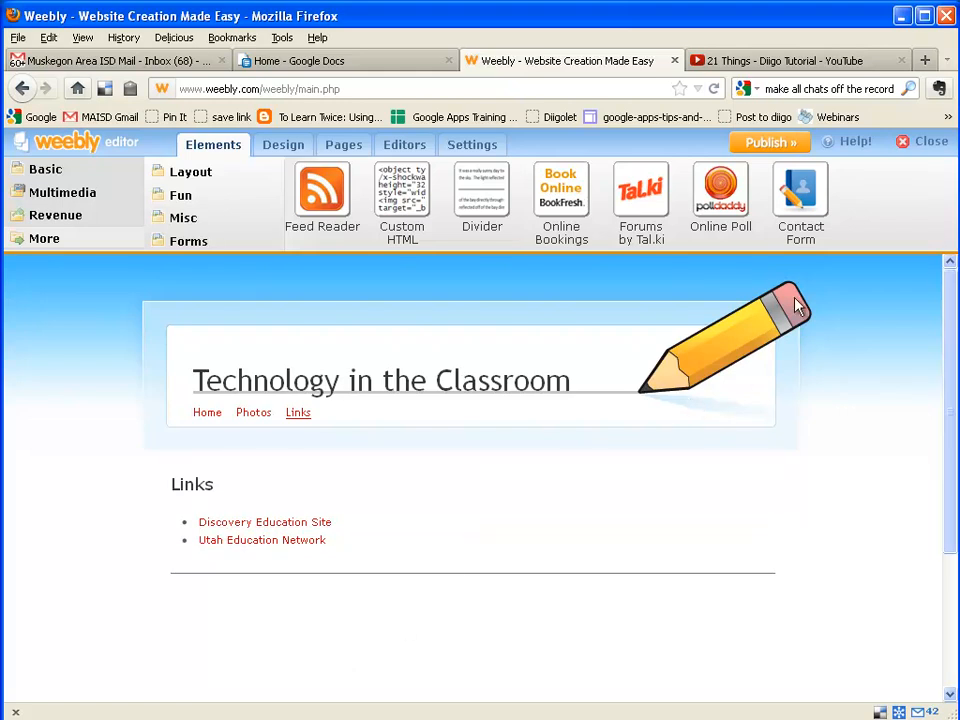
- Publish the website and open the live site at maisd.weebly.com
{"action": "left_click", "coordinate": [767, 147]}
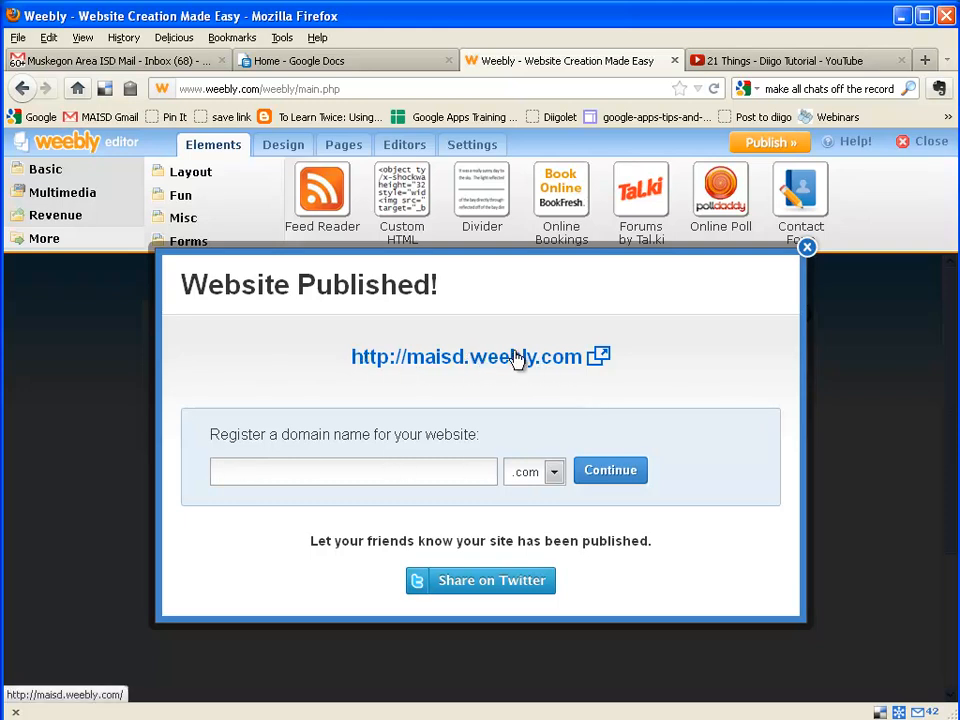
{"action": "left_click", "coordinate": [470, 358]}
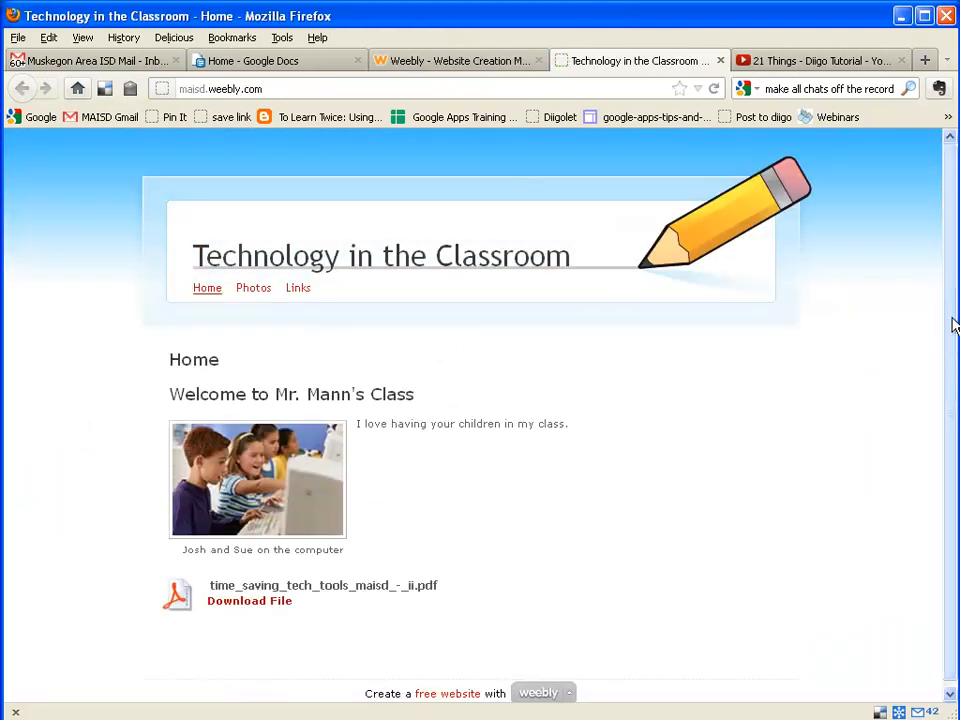
- Examine the published Home page and open the live site's Photos page
{"action": "left_click_drag", "start_coordinate": [953, 322], "coordinate": [953, 446]}
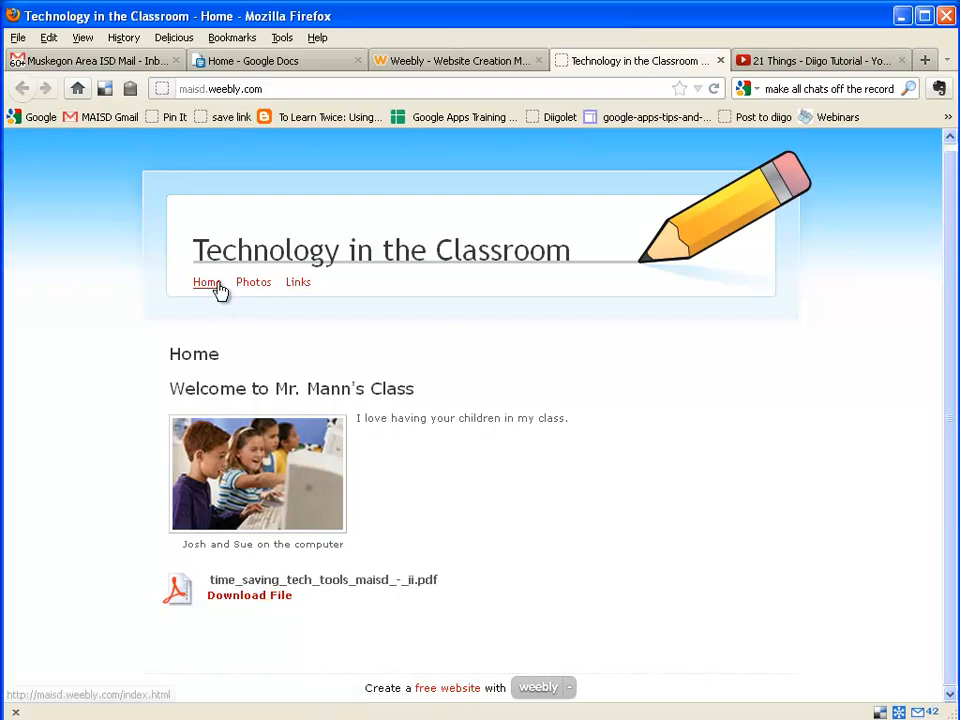
{"action": "mouse_move", "coordinate": [256, 287]}
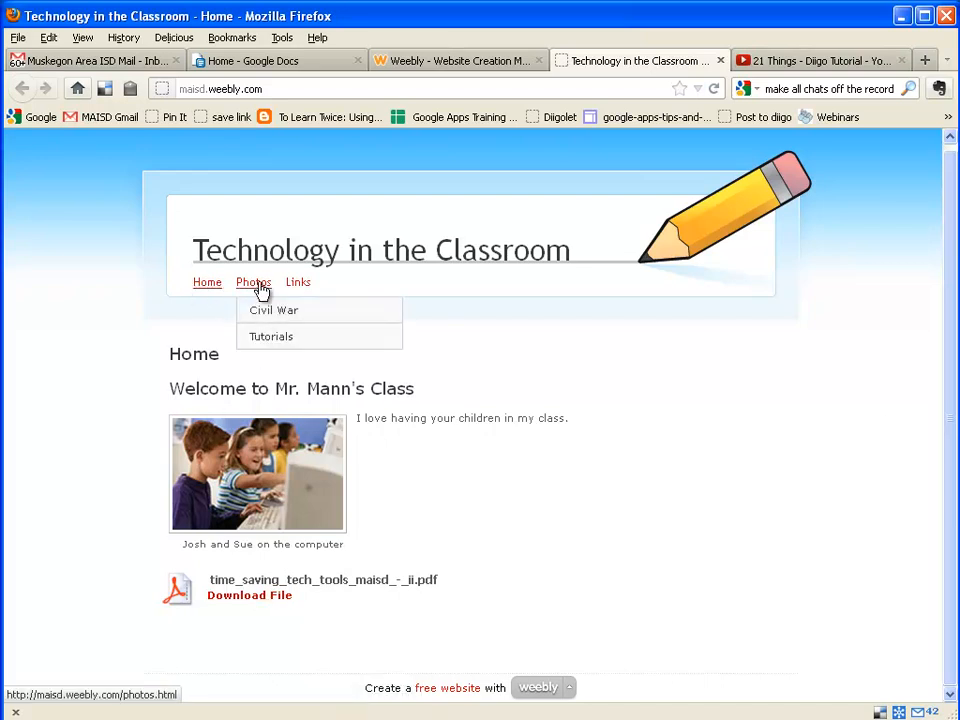
{"action": "left_click", "coordinate": [260, 289]}
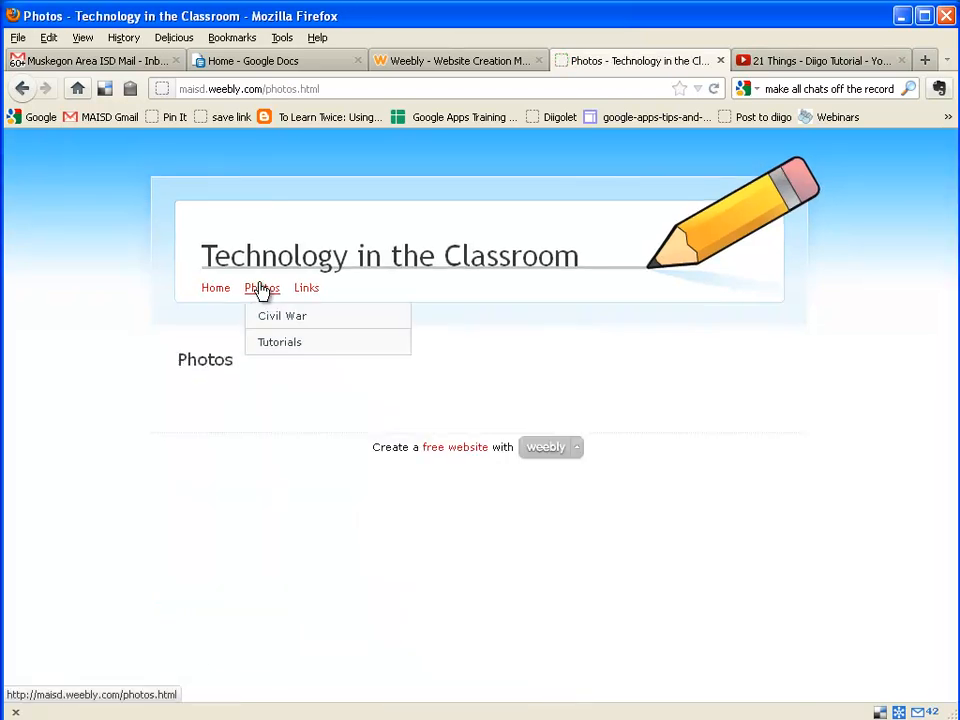
- Open the live Civil War page and view several of its gallery photos enlarged, including advancing through consecutive images
{"action": "left_click", "coordinate": [297, 327]}
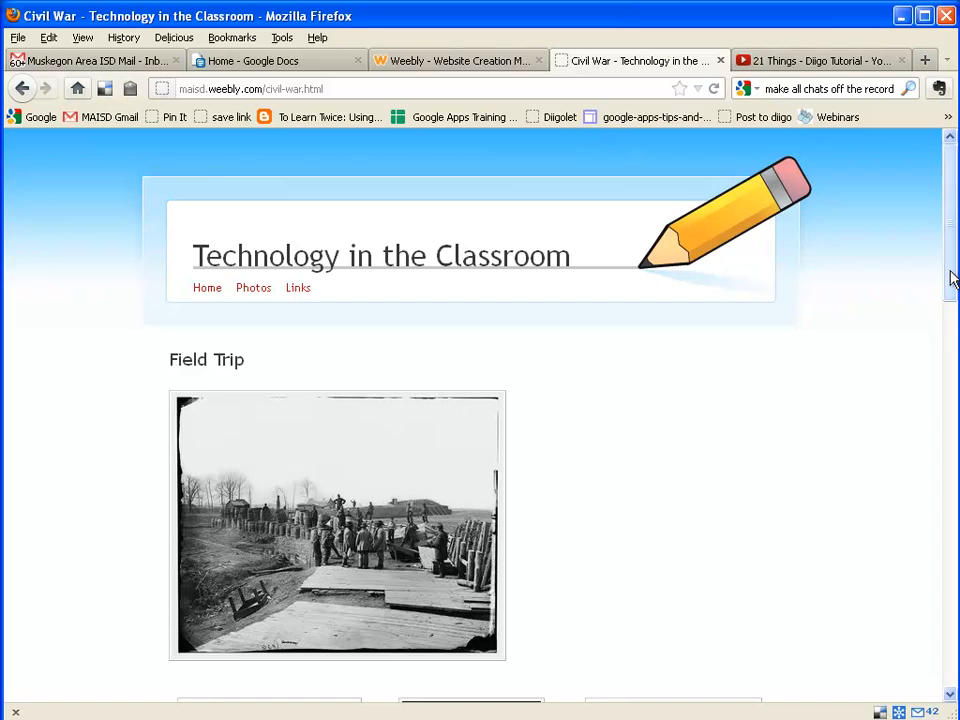
{"action": "scroll", "coordinate": [953, 300], "scroll_direction": "down", "scroll_amount": 1}
{"action": "left_click_drag", "start_coordinate": [953, 300], "coordinate": [953, 403]}
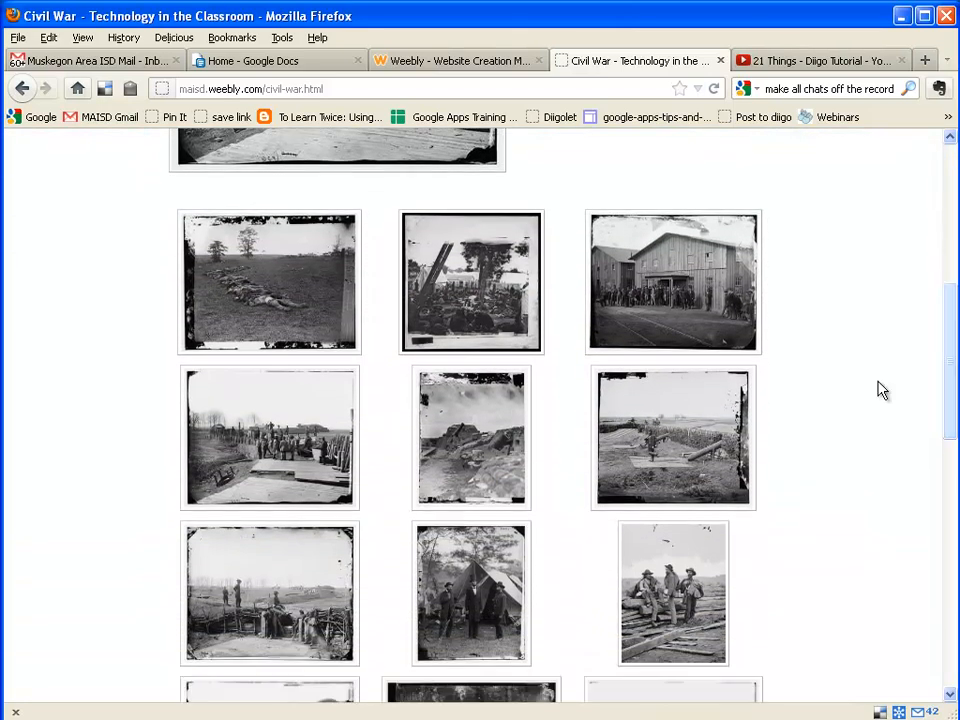
{"action": "left_click", "coordinate": [467, 293]}
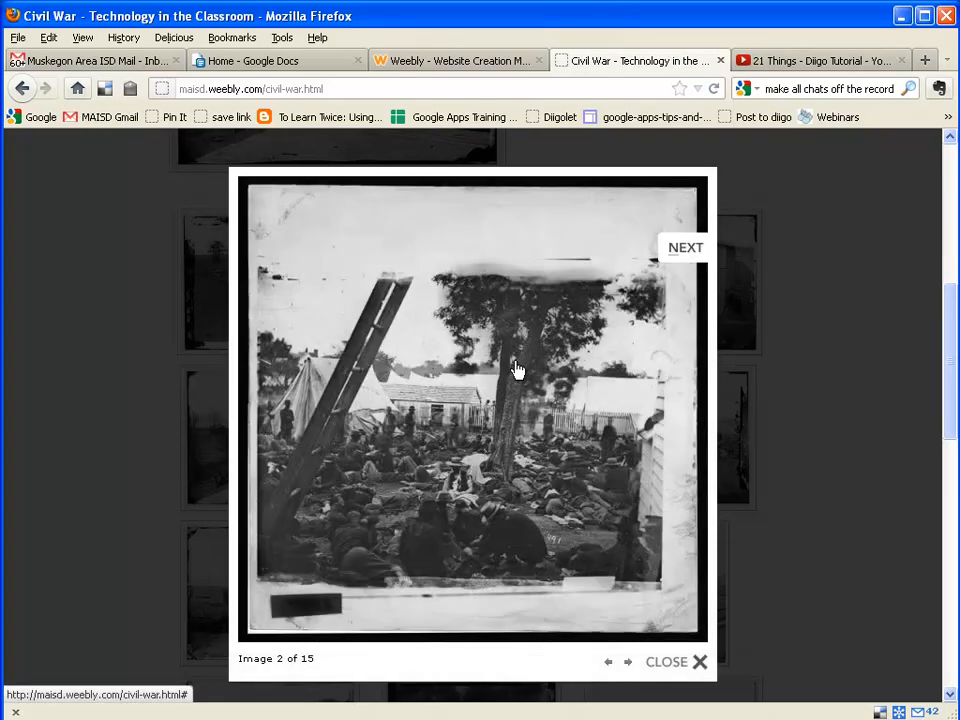
{"action": "left_click", "coordinate": [699, 668]}
{"action": "left_click", "coordinate": [501, 459]}
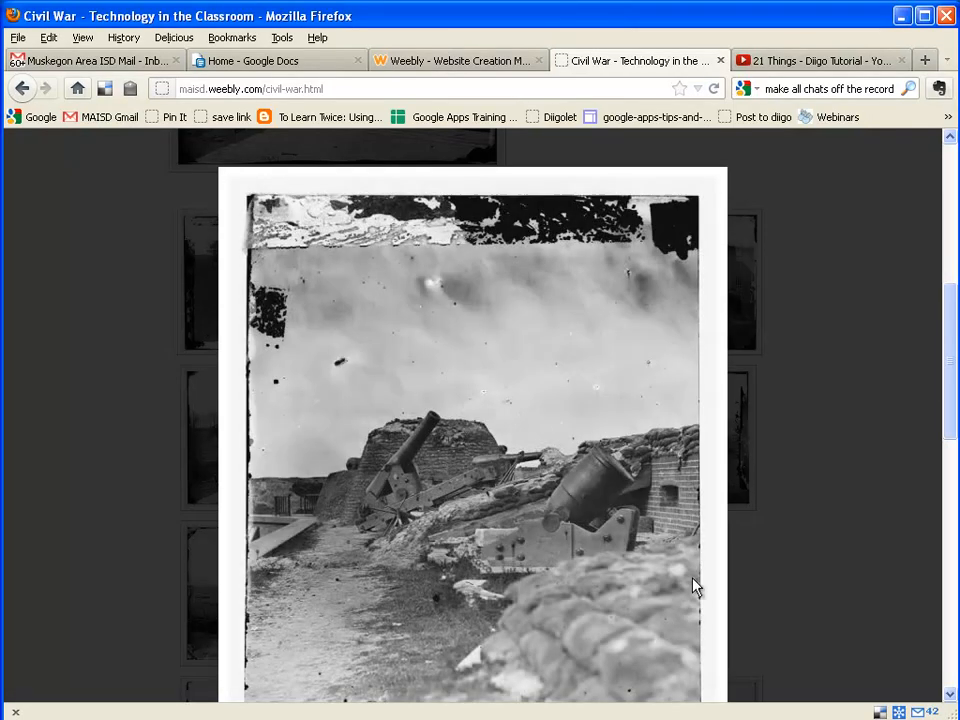
{"action": "scroll", "coordinate": [711, 630], "scroll_direction": "down", "scroll_amount": 4}
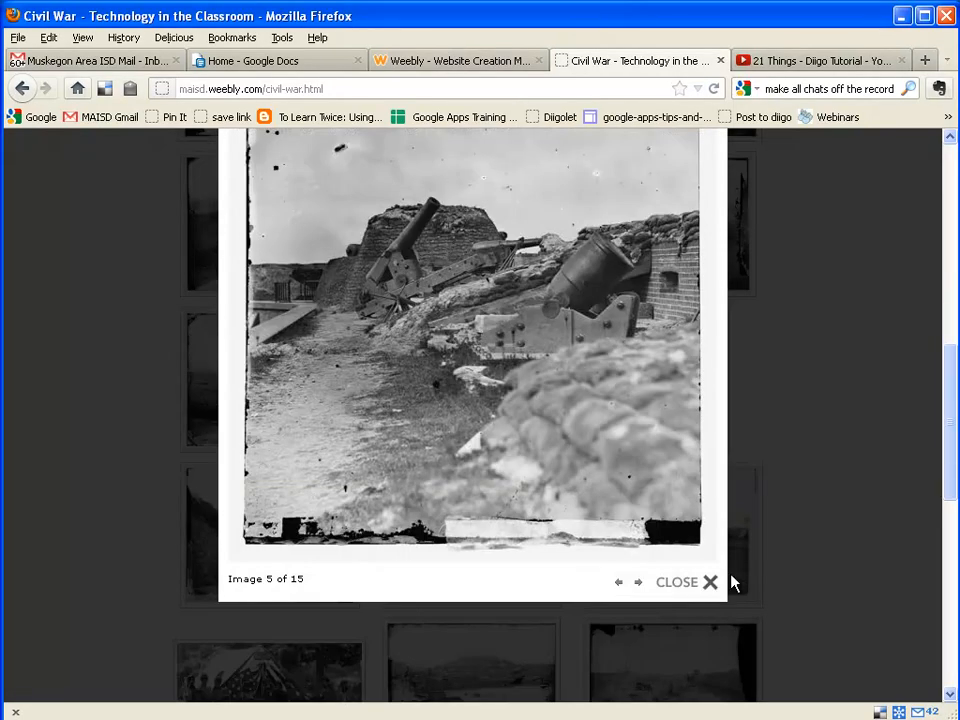
{"action": "left_click", "coordinate": [640, 588]}
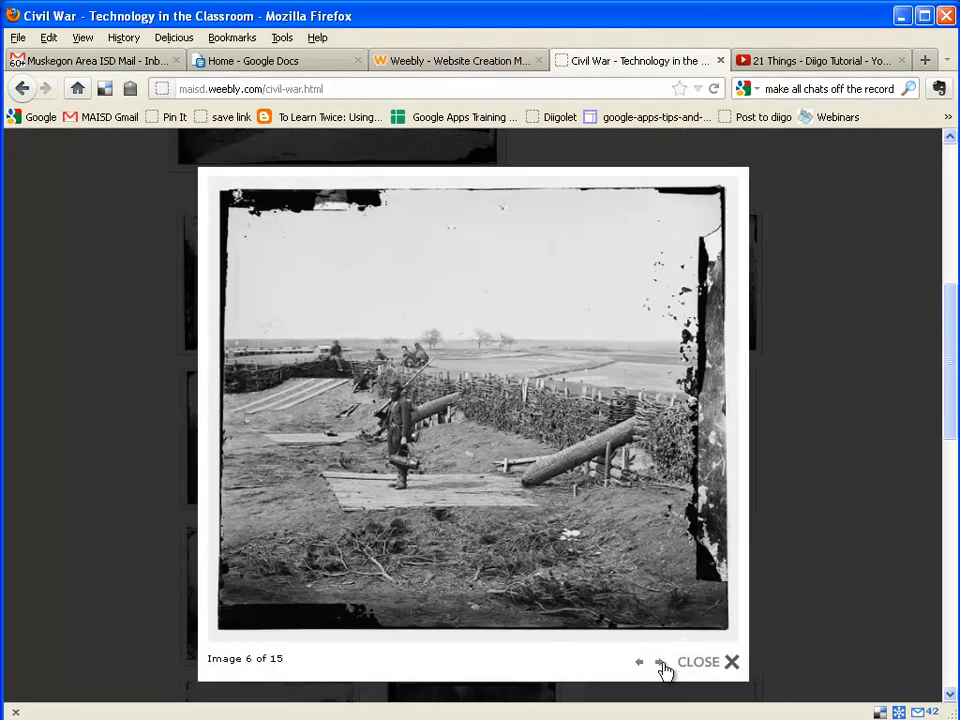
{"action": "left_click", "coordinate": [662, 664]}
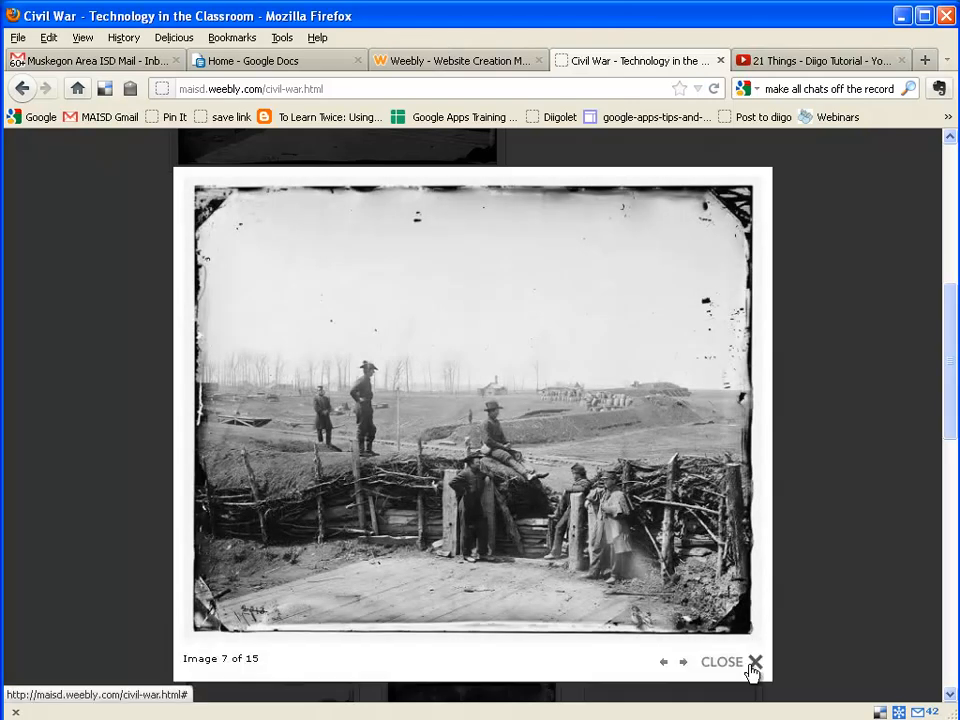
{"action": "left_click", "coordinate": [754, 662]}
- Test the slideshow at the end of the Civil War page by advancing two photos and restarting playback
{"action": "scroll", "coordinate": [601, 465], "scroll_direction": "down", "scroll_amount": 10}
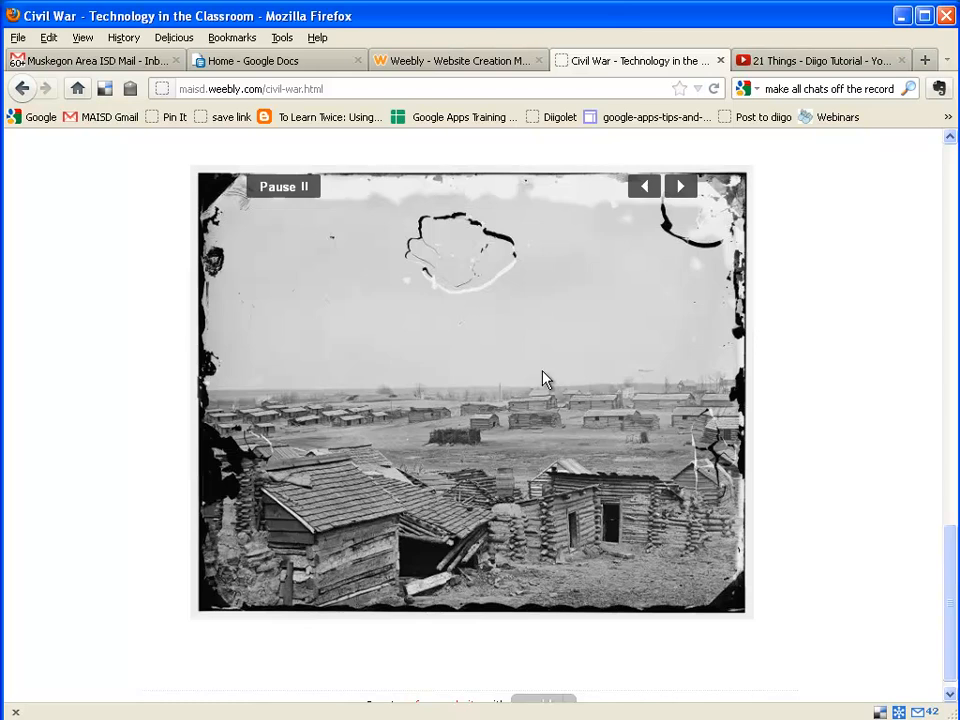
{"action": "left_click", "coordinate": [683, 191]}
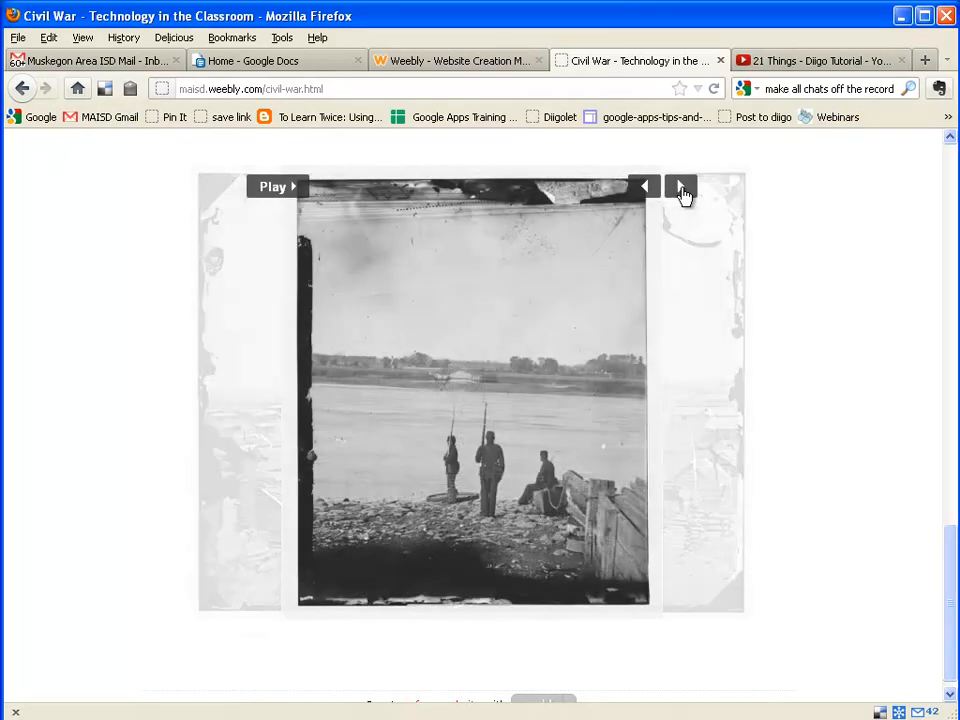
{"action": "left_click", "coordinate": [683, 191]}
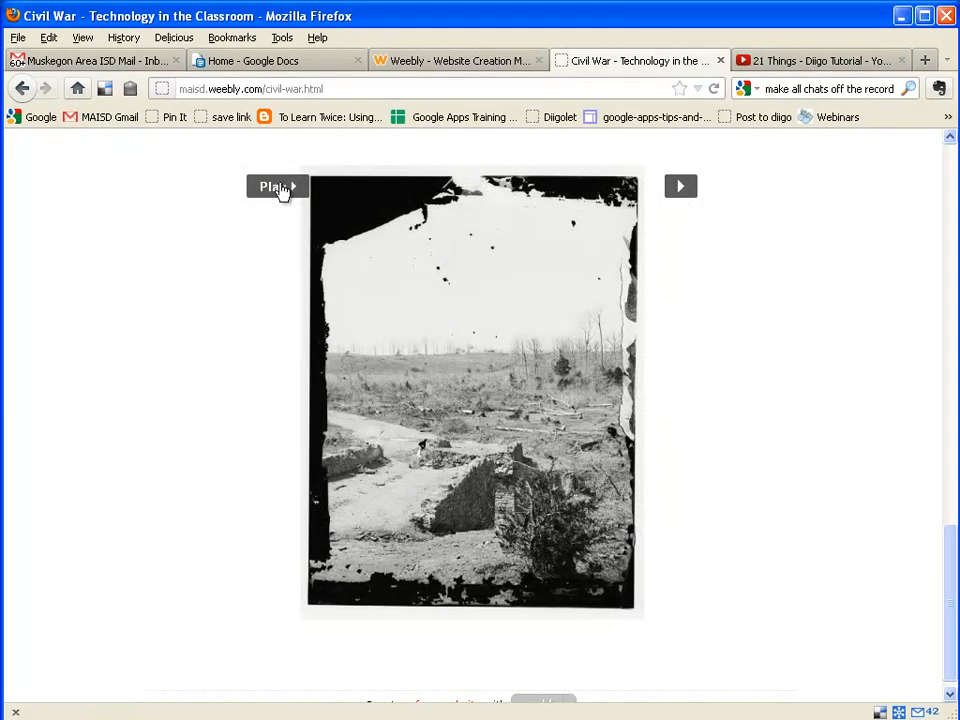
{"action": "left_click", "coordinate": [270, 188]}
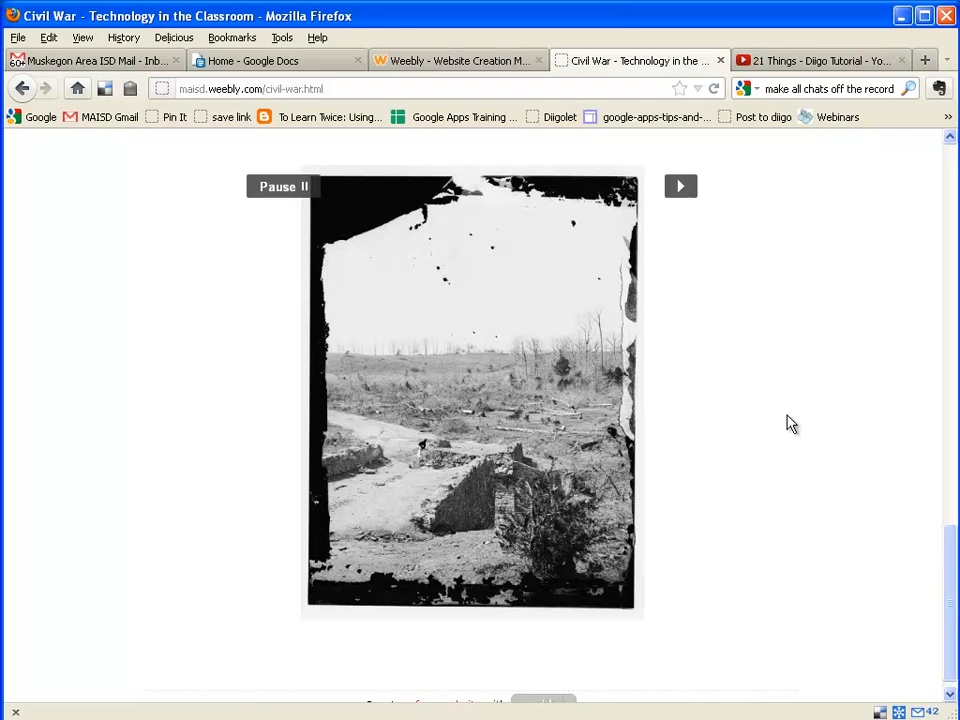
- Open the live Links page and test the Discovery Education Site and Utah Education Network links, closing each opened site
{"action": "scroll", "coordinate": [790, 424], "scroll_direction": "up", "scroll_amount": 5}
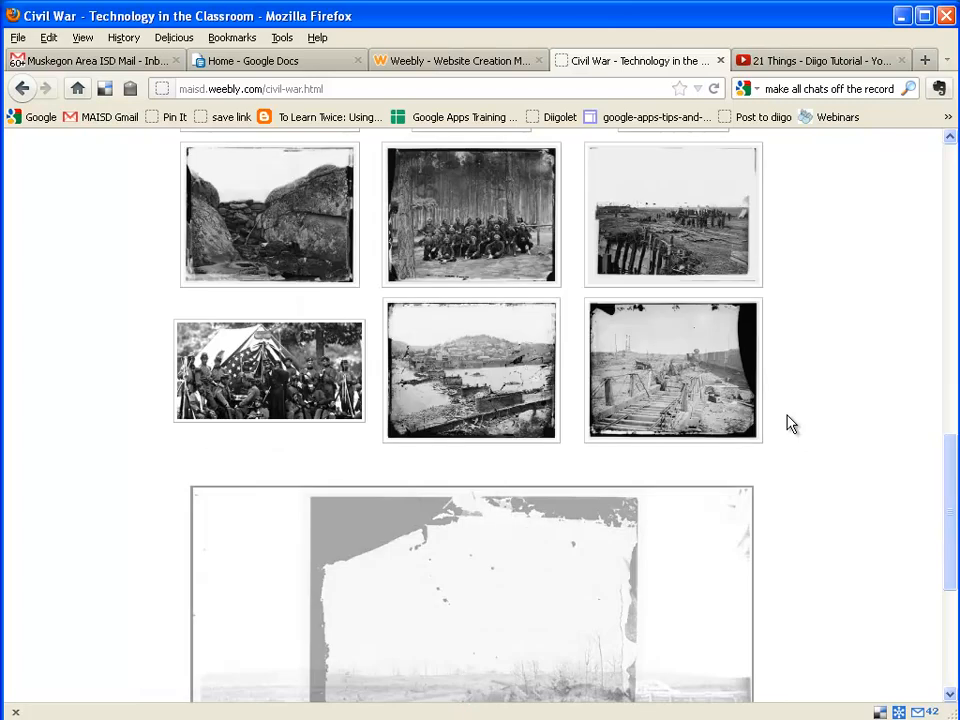
{"action": "scroll", "coordinate": [790, 424], "scroll_direction": "up", "scroll_amount": 10}
{"action": "scroll", "coordinate": [790, 424], "scroll_direction": "up", "scroll_amount": 5}
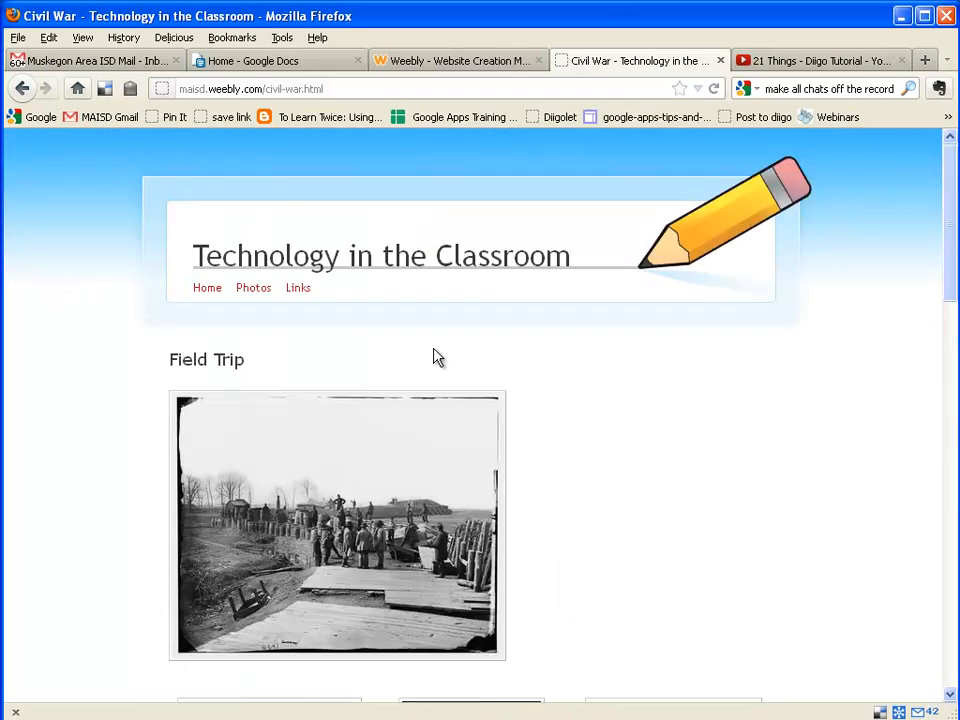
{"action": "left_click", "coordinate": [295, 289]}
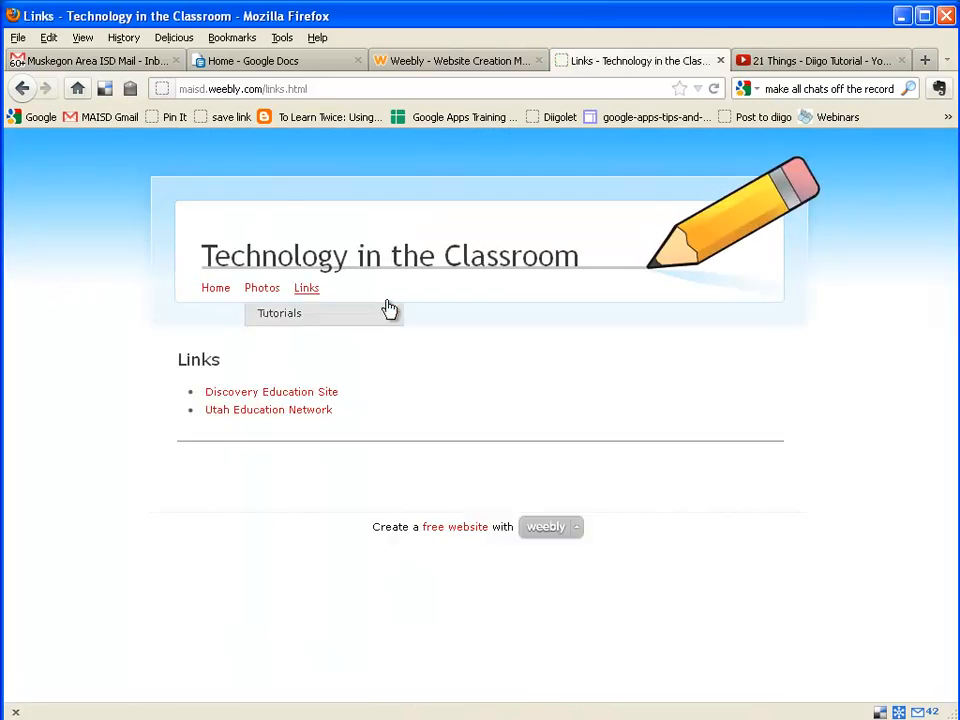
{"action": "left_click", "coordinate": [297, 399]}
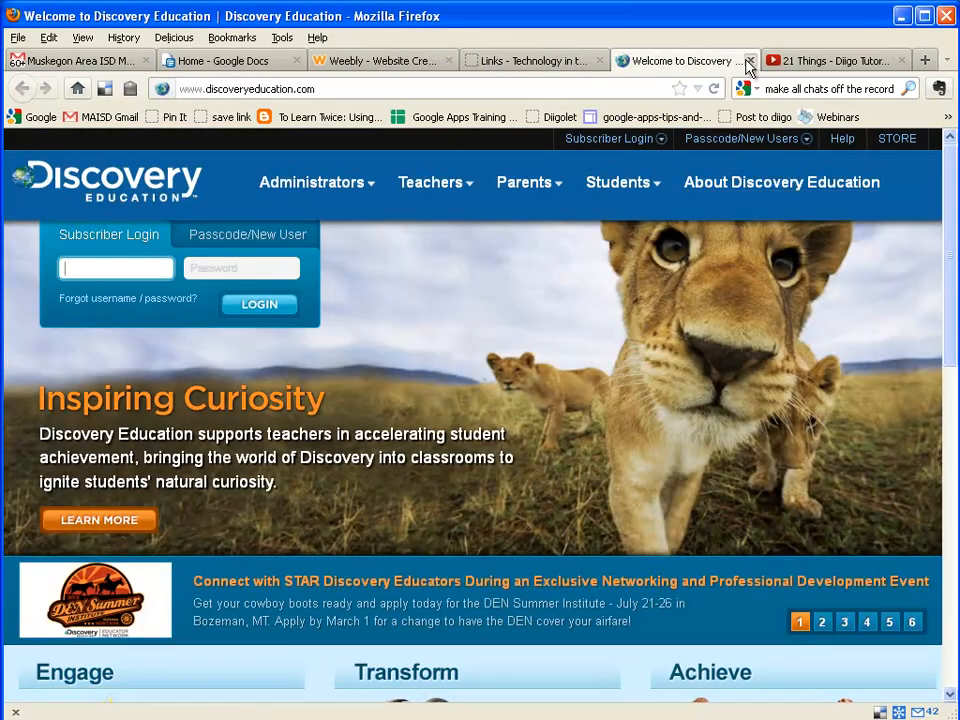
{"action": "left_click", "coordinate": [750, 60]}
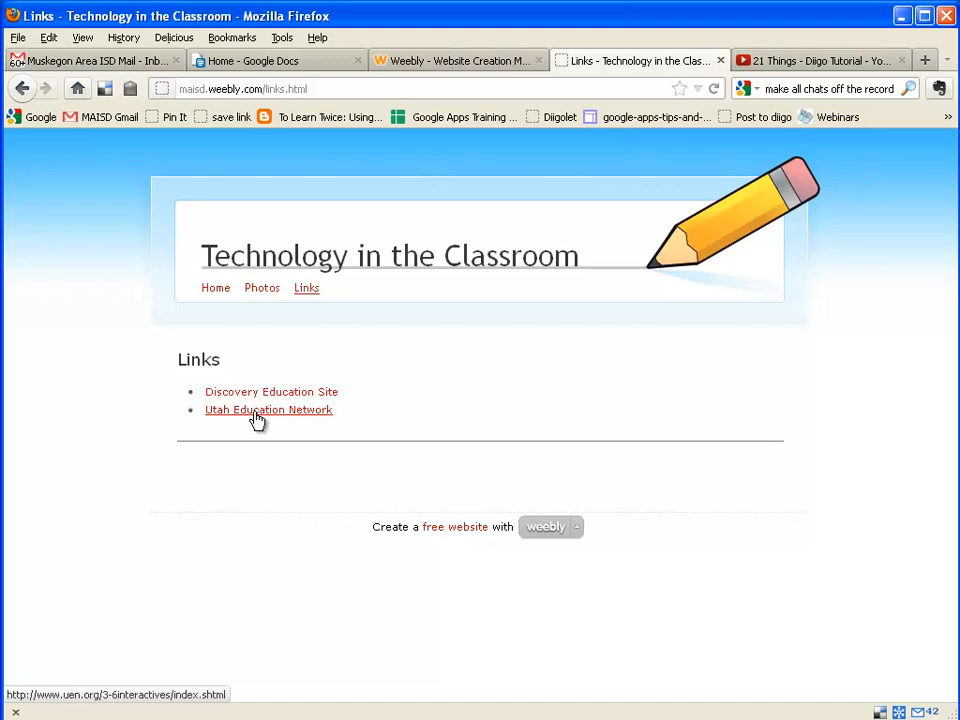
{"action": "left_click", "coordinate": [255, 411]}
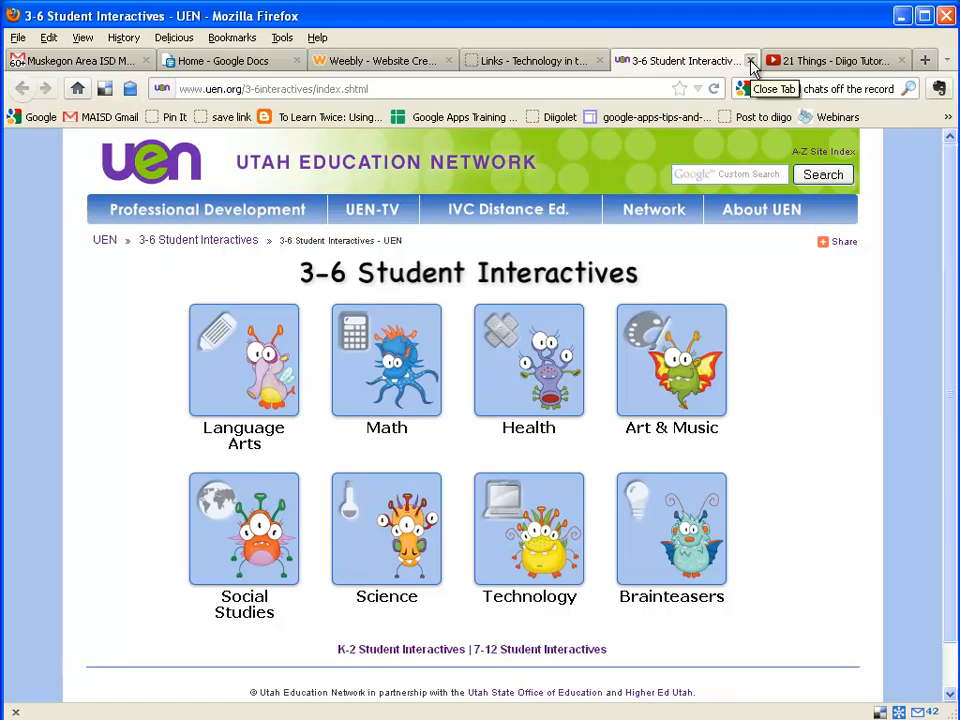
{"action": "left_click", "coordinate": [751, 61]}
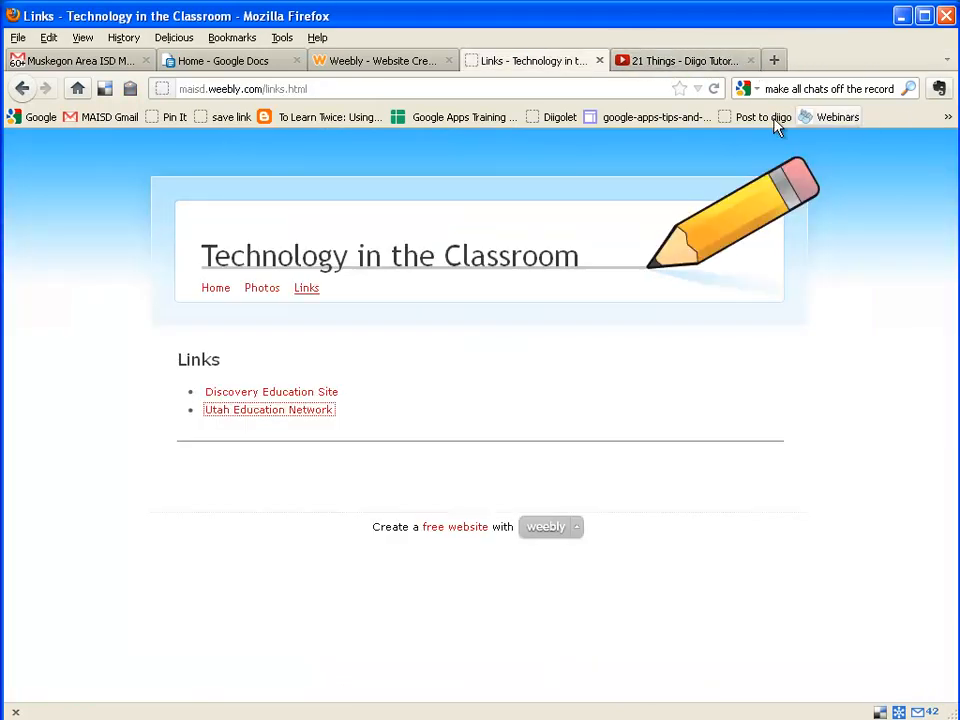
- Return to the Weebly editor, dismiss the publish notice, and review the general site settings and website domain options, cancelling out of both
{"action": "left_click", "coordinate": [398, 68]}
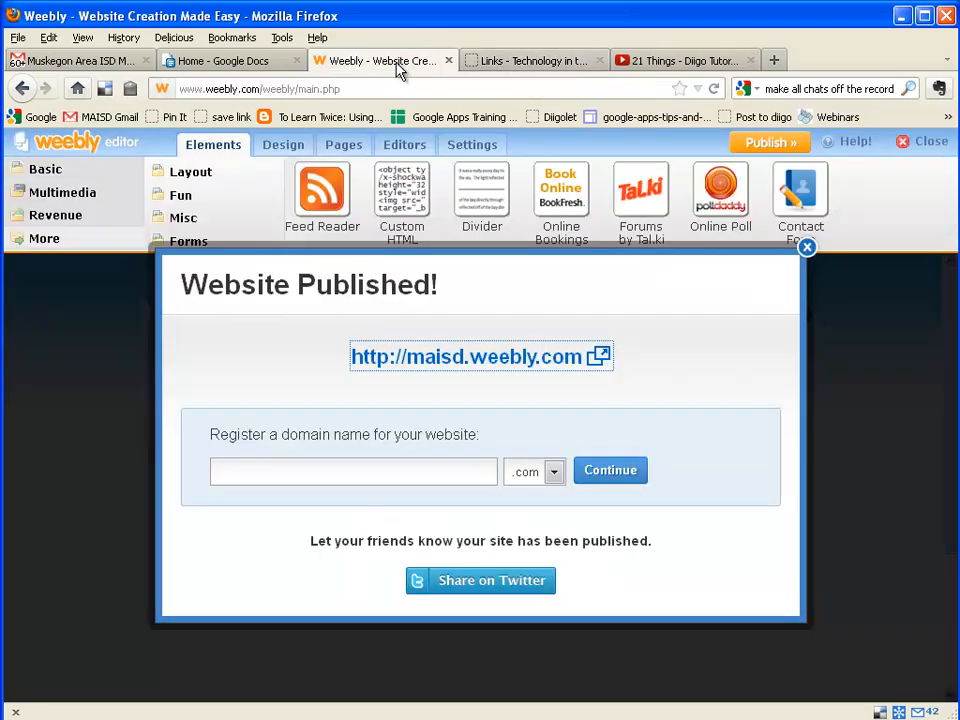
{"action": "left_click", "coordinate": [807, 248]}
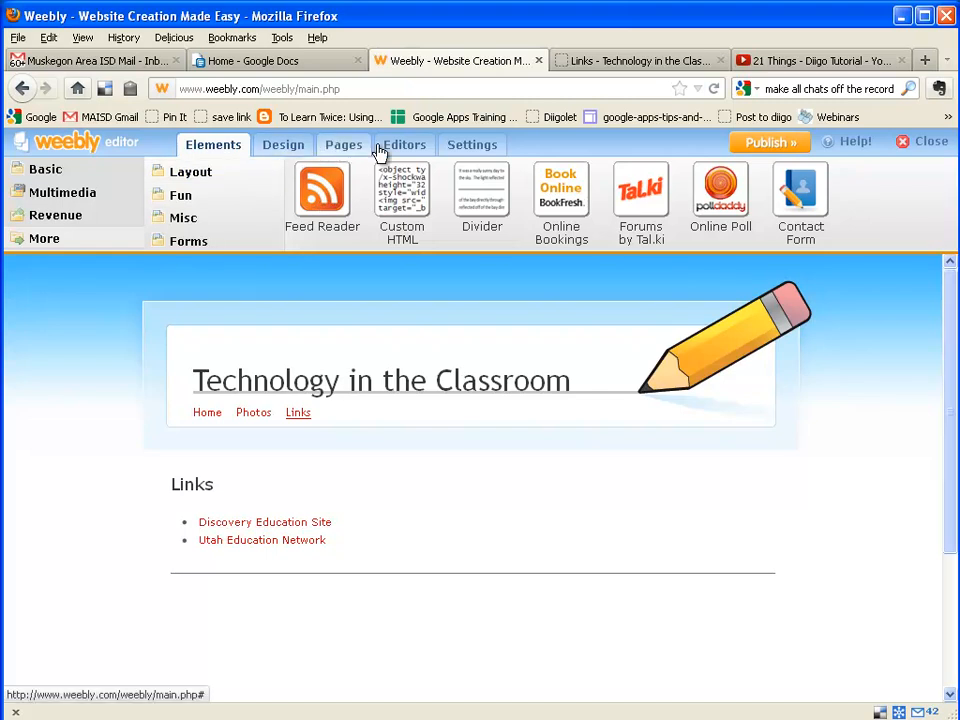
{"action": "left_click", "coordinate": [476, 146]}
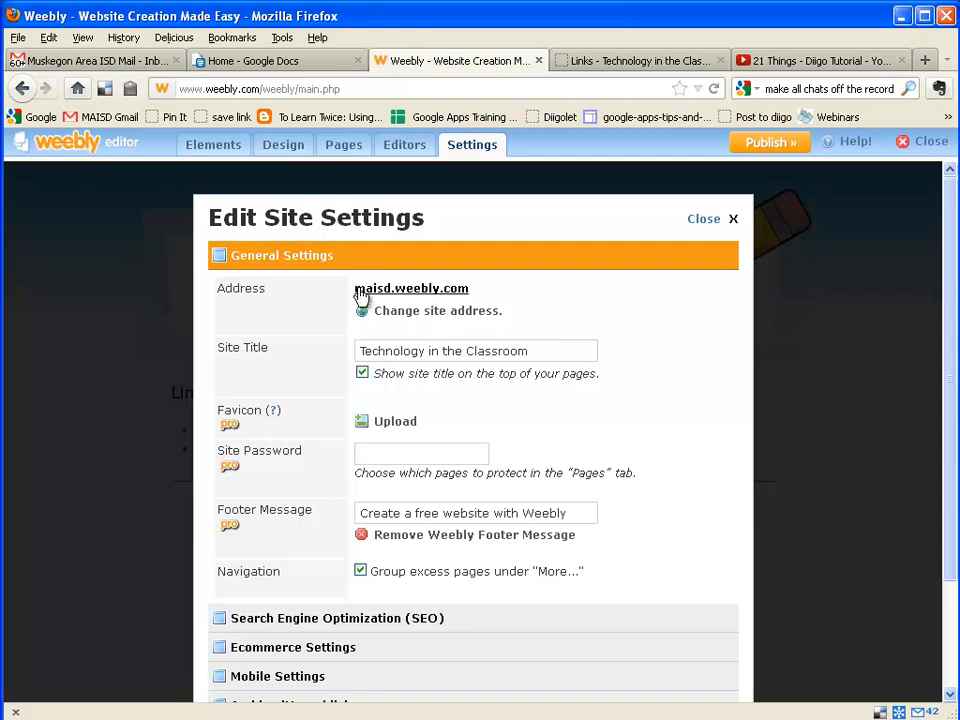
{"action": "left_click", "coordinate": [452, 312]}
{"action": "left_click_drag", "start_coordinate": [362, 345], "coordinate": [303, 343]}
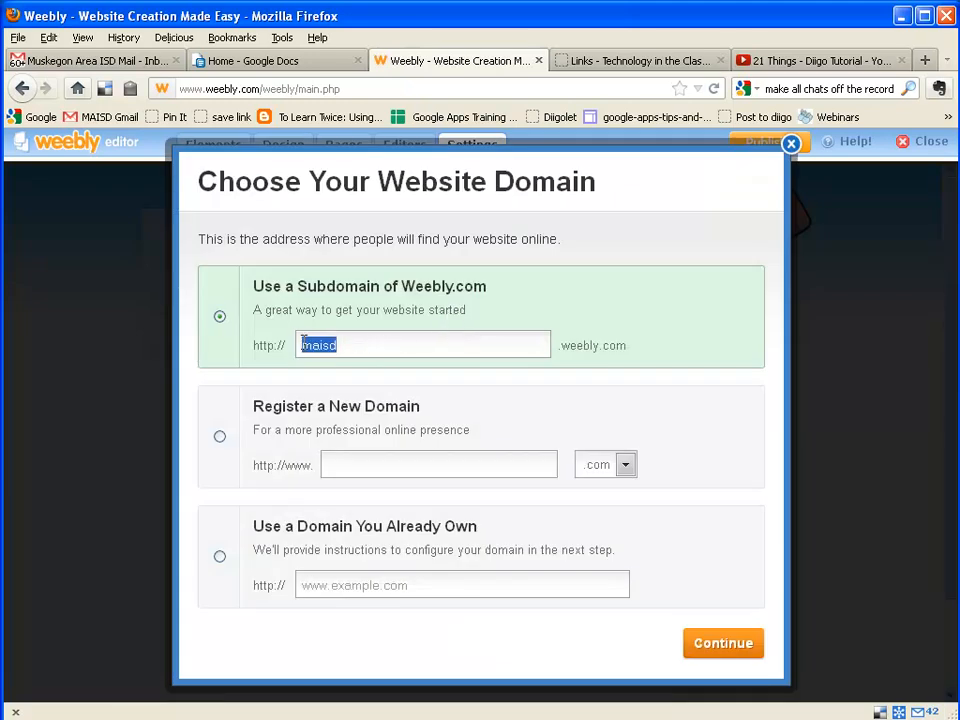
{"action": "left_click", "coordinate": [413, 347]}
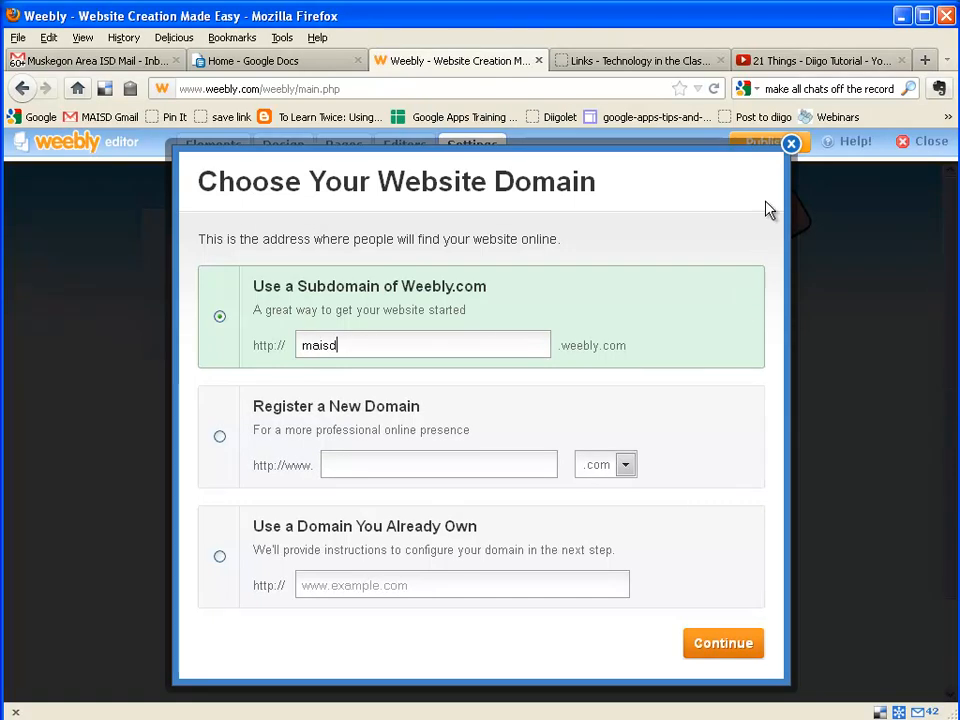
{"action": "left_click", "coordinate": [792, 145]}
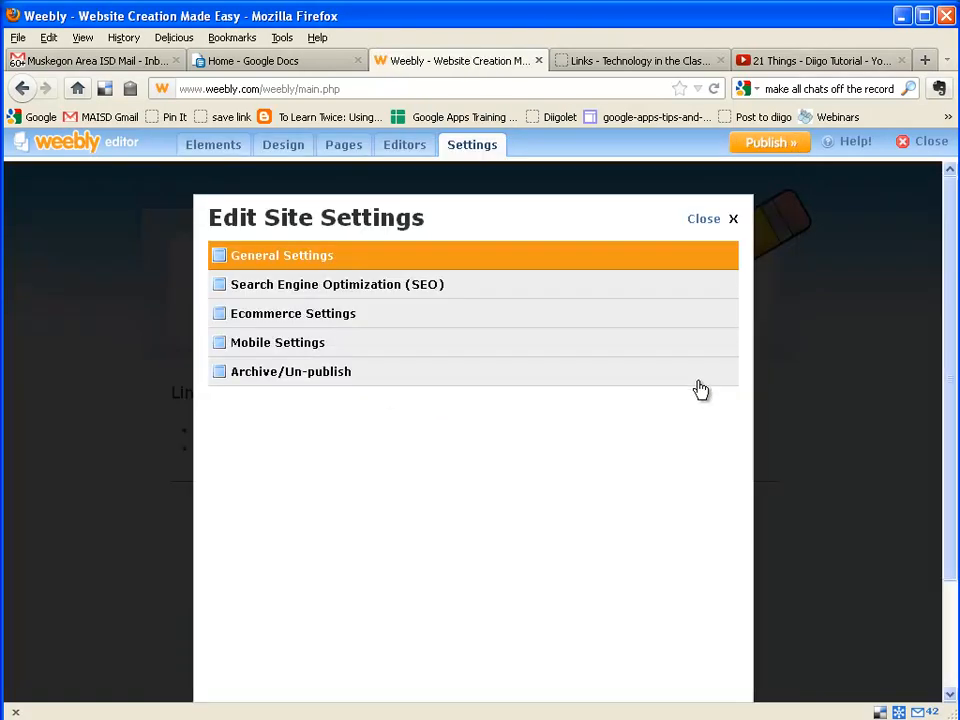
{"action": "scroll", "coordinate": [705, 467], "scroll_direction": "down", "scroll_amount": 2}
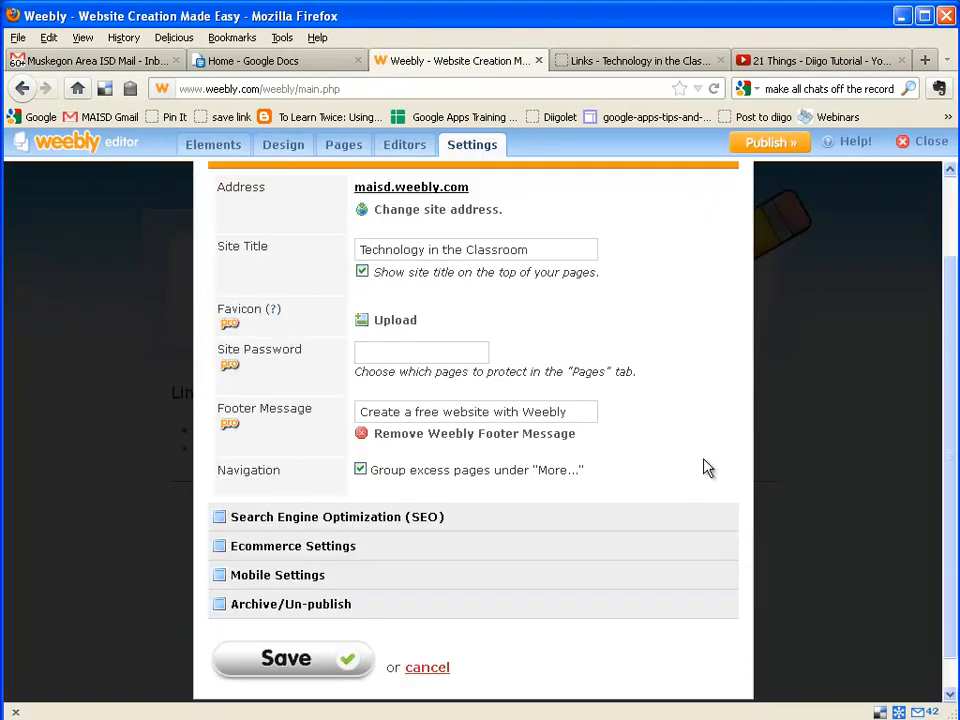
{"action": "left_click", "coordinate": [428, 668]}
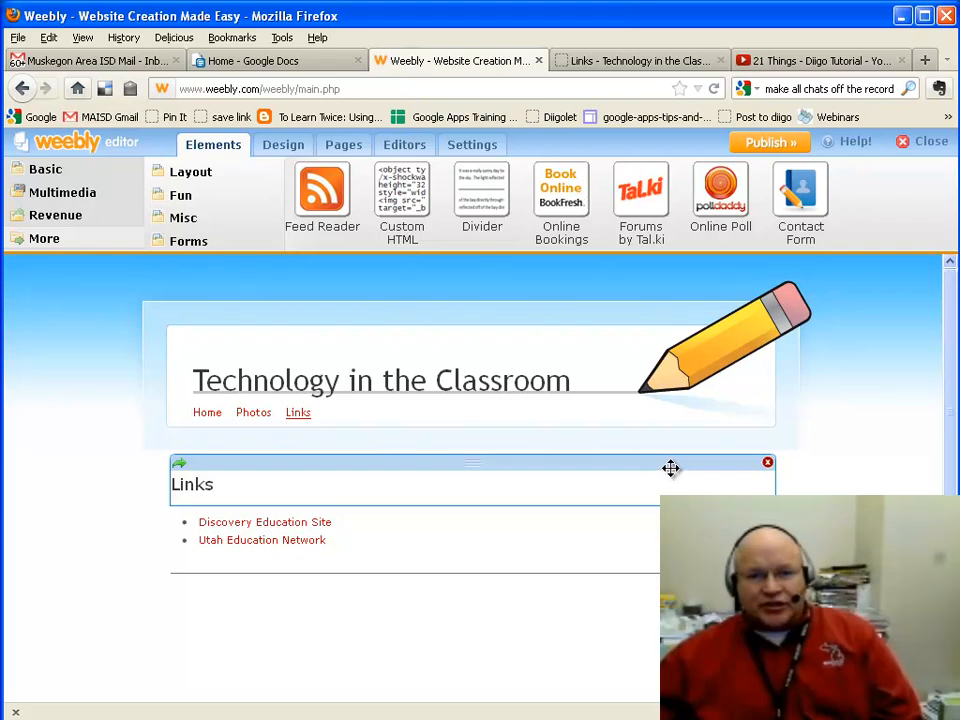
- Open the Website Editors page that manages who is allowed to edit the site
{"action": "left_click", "coordinate": [403, 145]}
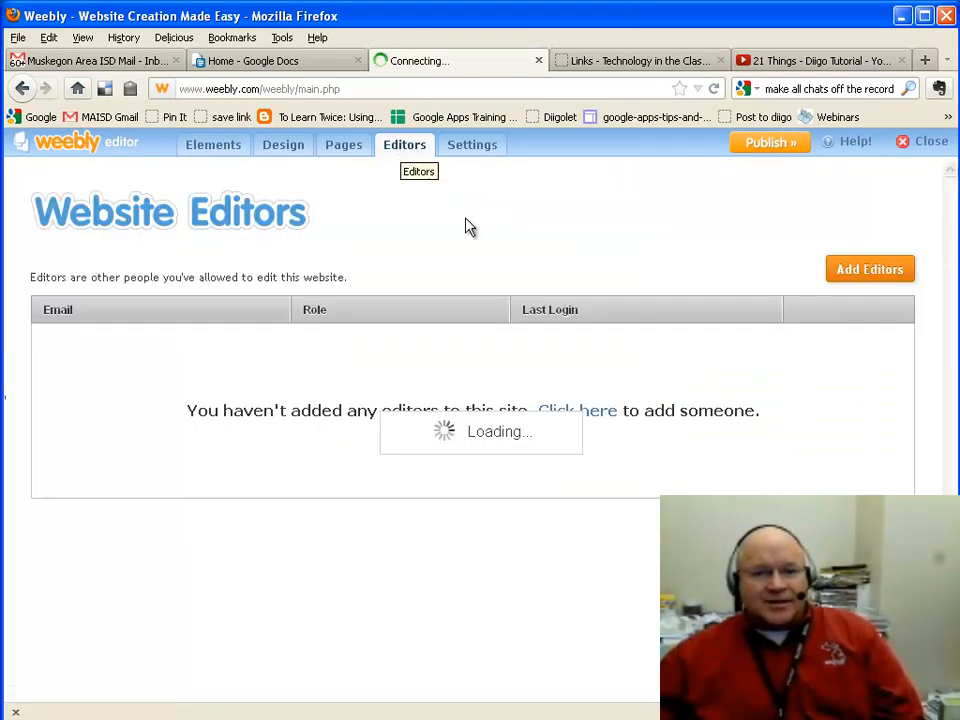